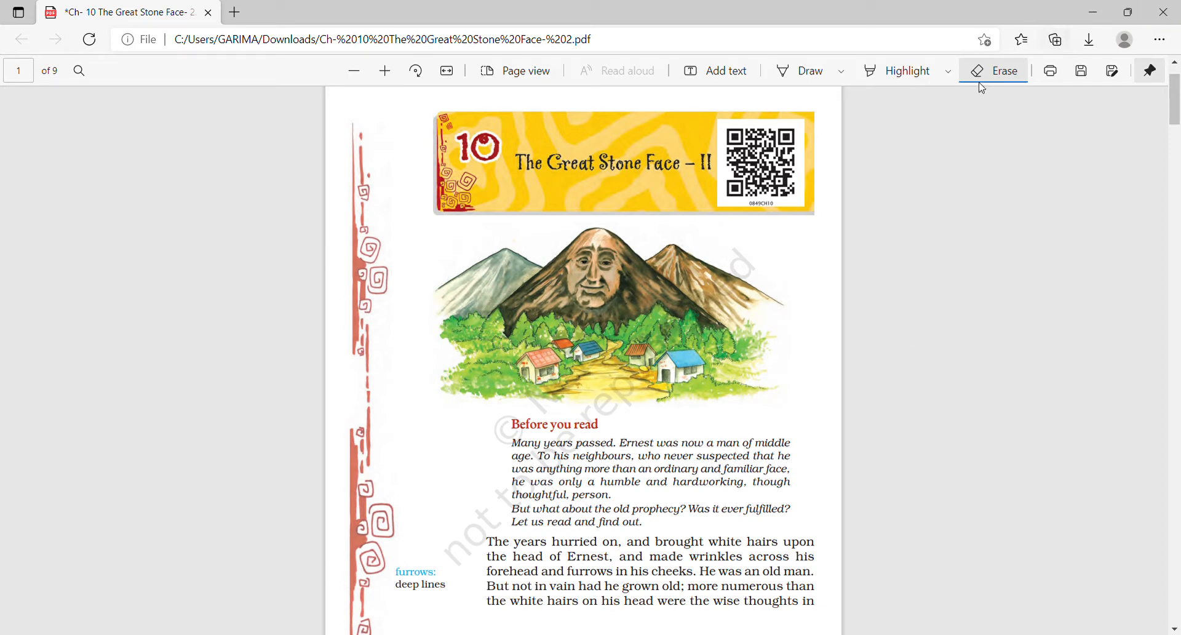
# - With the Highlight tool, mark the introduction's first two lines from 'Many years passed' in yellow
pyautogui.click(909, 71)
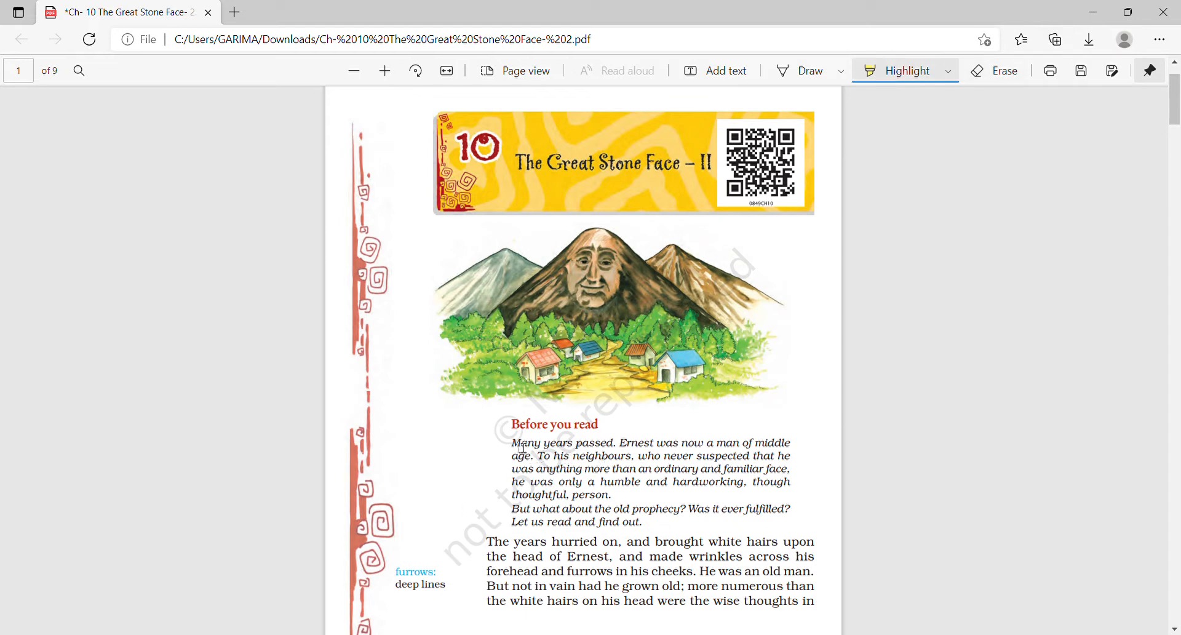
pyautogui.moveTo(513, 443); pyautogui.dragTo(635, 450)
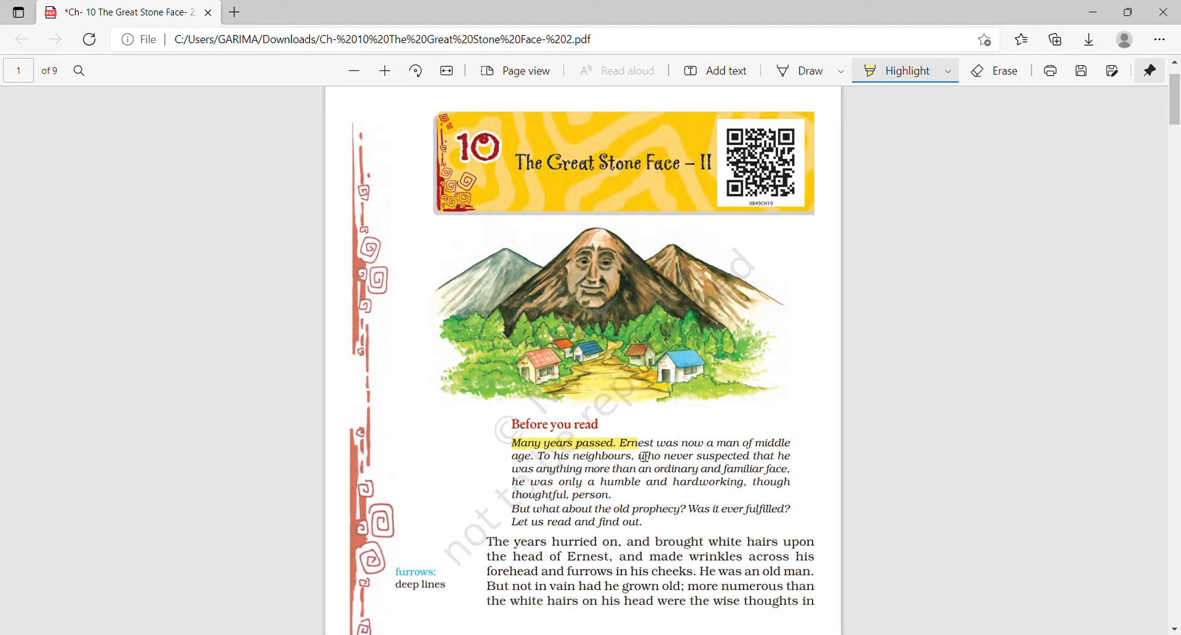
pyautogui.moveTo(638, 445); pyautogui.dragTo(792, 451)
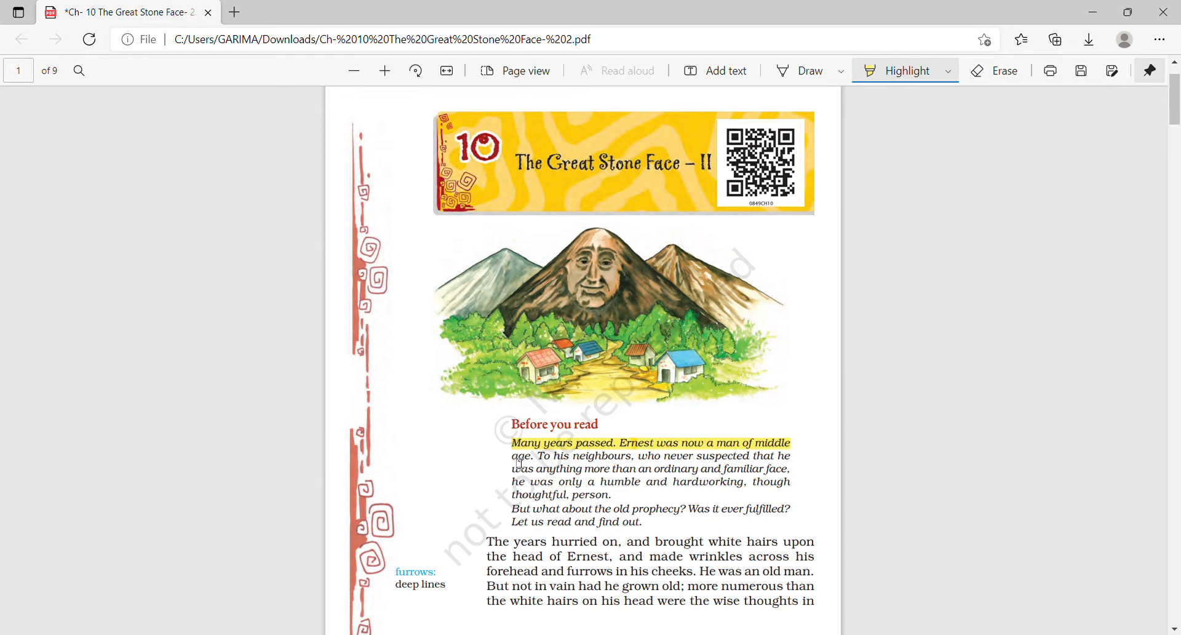
pyautogui.moveTo(513, 456); pyautogui.dragTo(533, 458)
pyautogui.moveTo(538, 457); pyautogui.dragTo(635, 457)
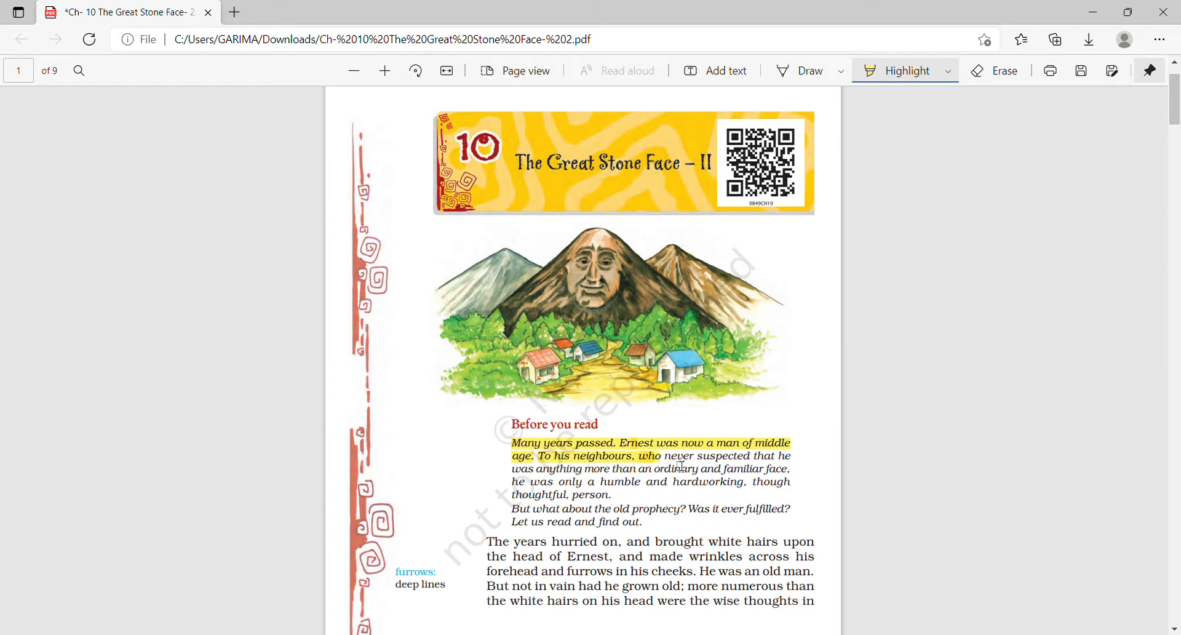
pyautogui.moveTo(646, 456); pyautogui.dragTo(793, 456)
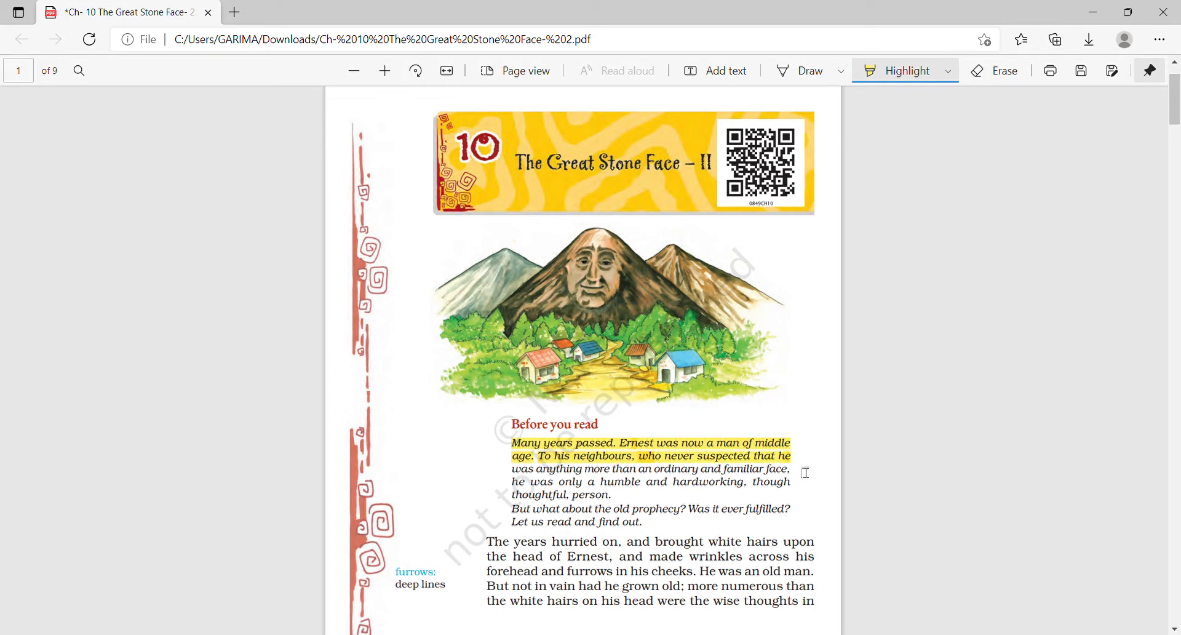
# - Highlight the remaining introduction lines, including 'humble and hardworking' and the old-prophecy question
pyautogui.moveTo(804, 463); pyautogui.dragTo(805, 480)
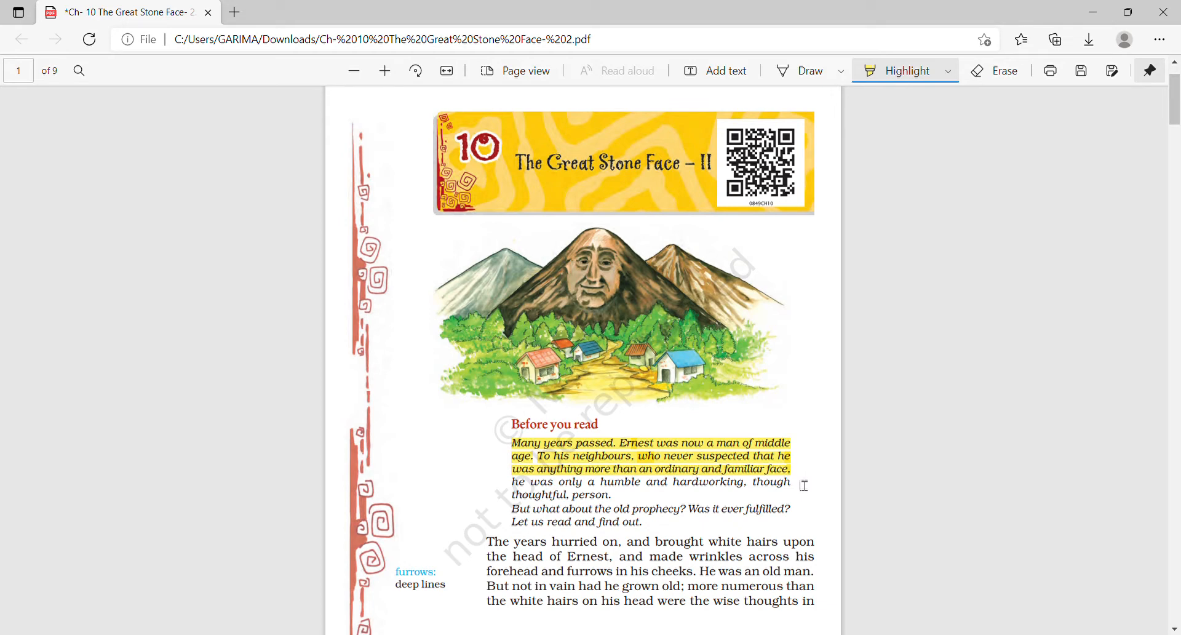
pyautogui.moveTo(512, 481); pyautogui.dragTo(804, 482)
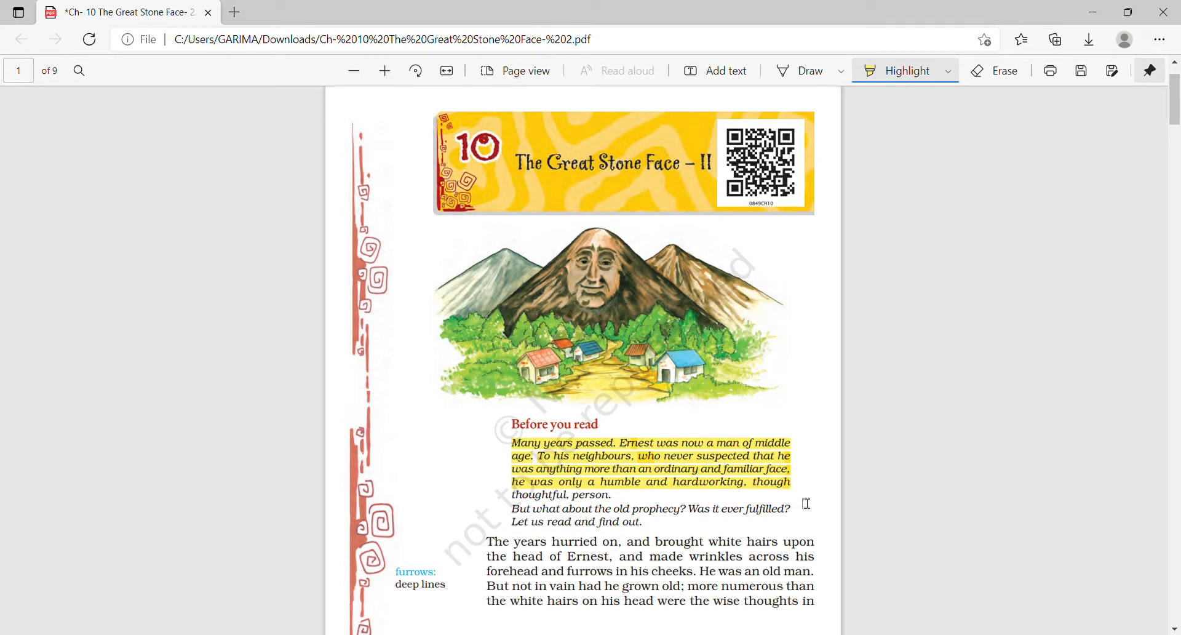
pyautogui.moveTo(512, 508); pyautogui.dragTo(806, 508)
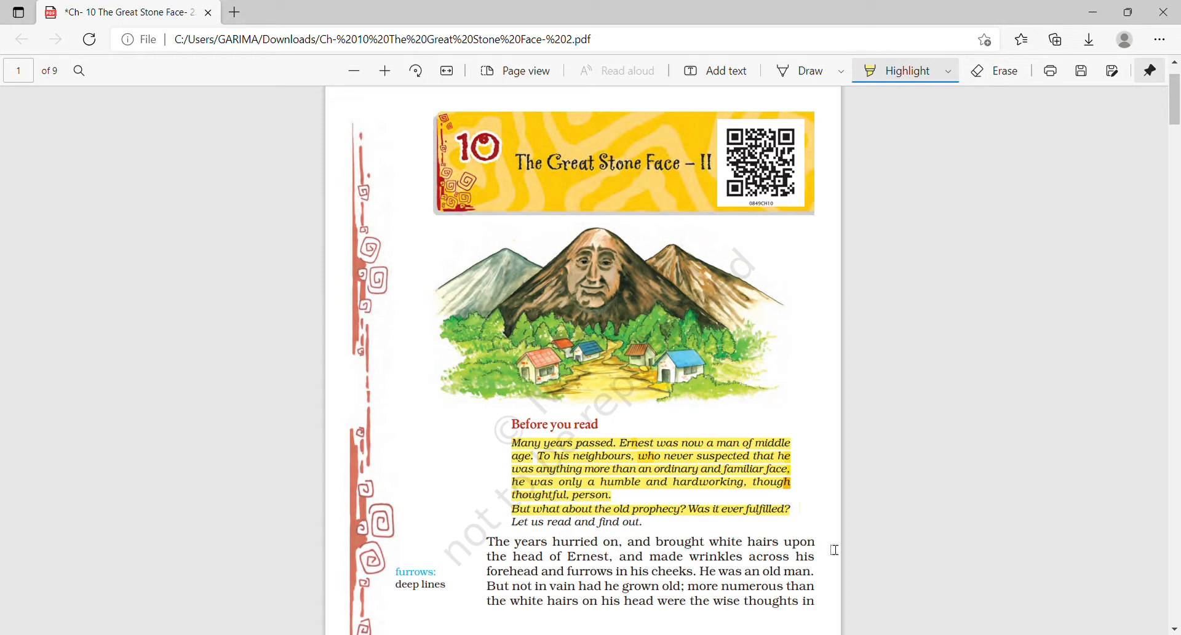
# - Highlight the five lines of the opening paragraph, 'The years hurried on' through 'the wise thoughts in'
pyautogui.moveTo(816, 541); pyautogui.dragTo(835, 549)
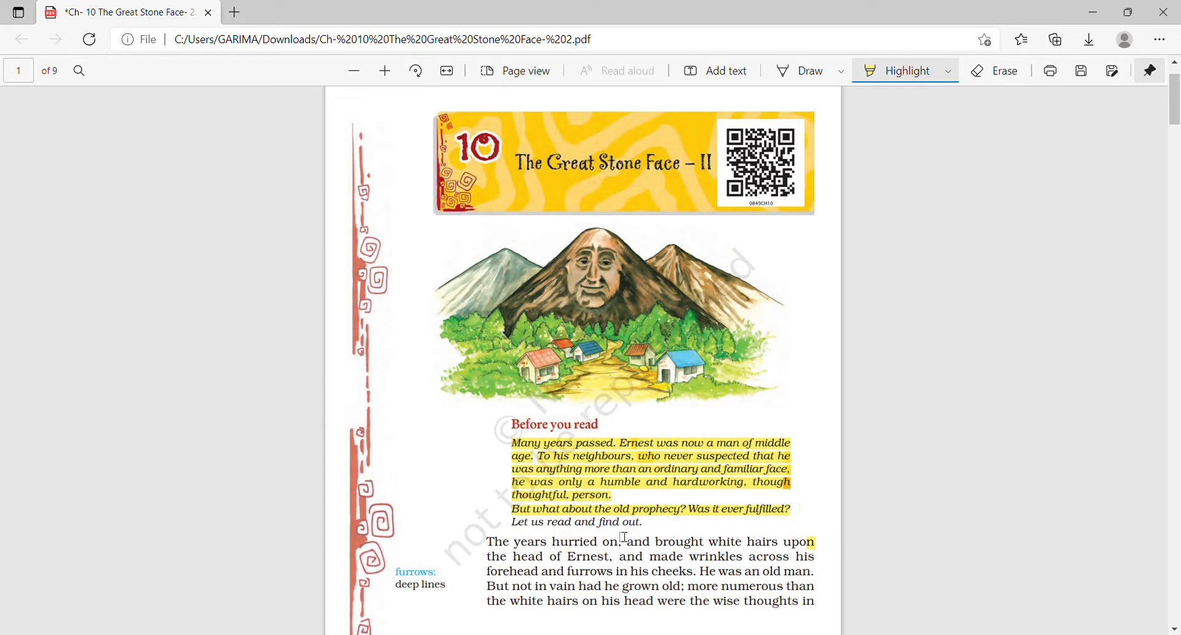
pyautogui.moveTo(487, 542); pyautogui.dragTo(824, 566)
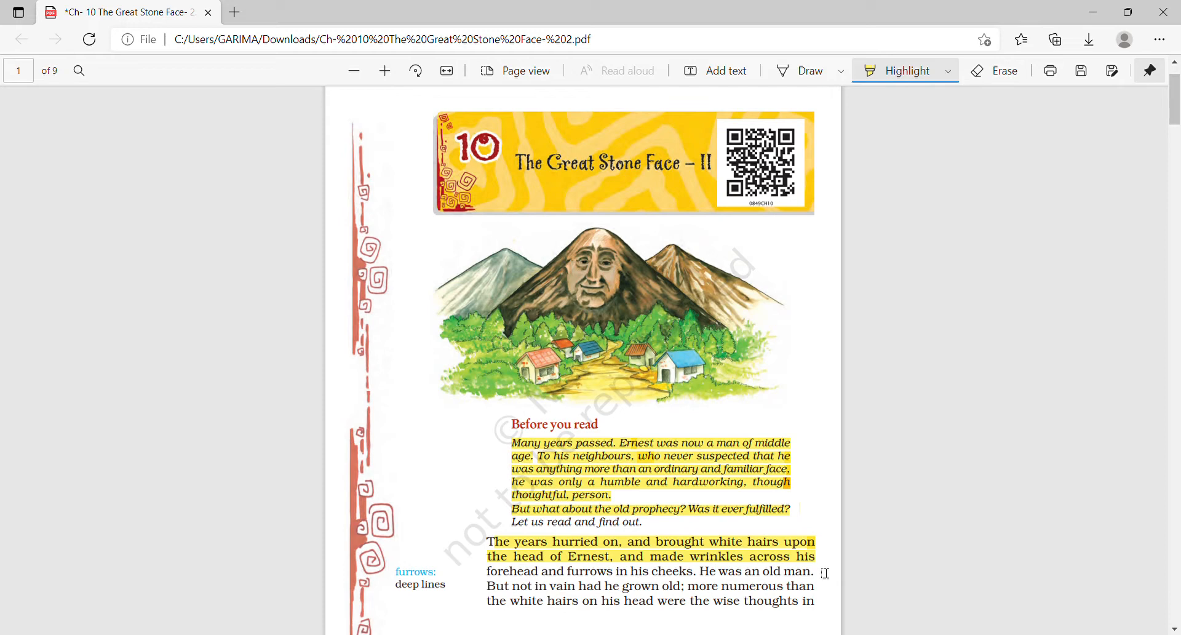
pyautogui.moveTo(824, 574); pyautogui.dragTo(826, 579)
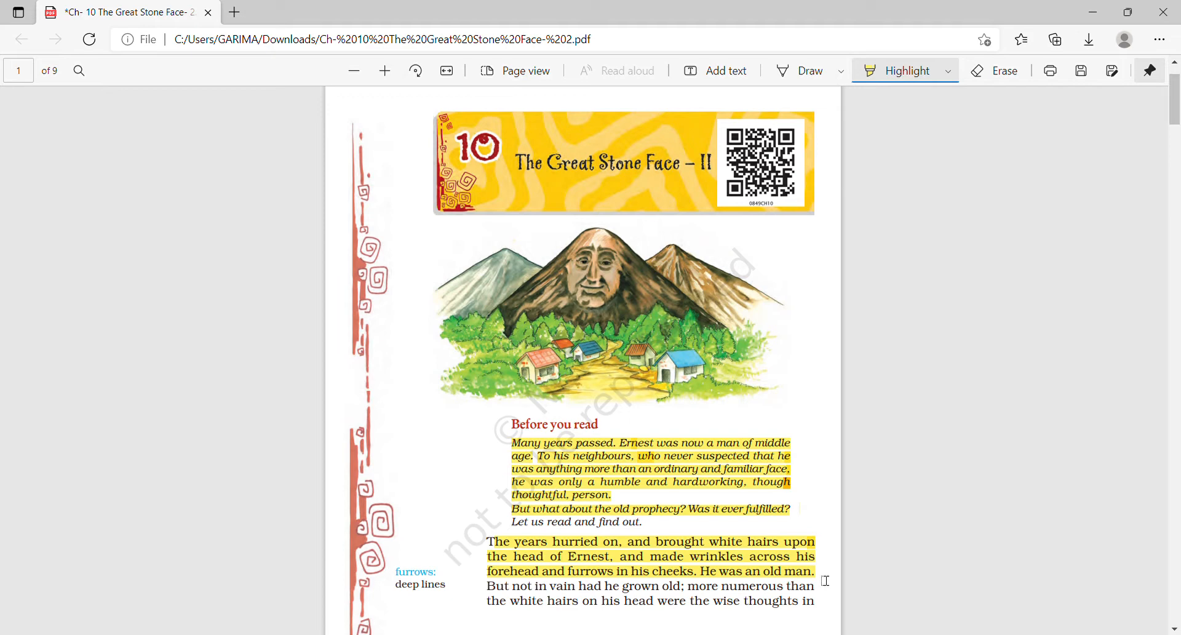
pyautogui.moveTo(825, 582); pyautogui.dragTo(827, 596)
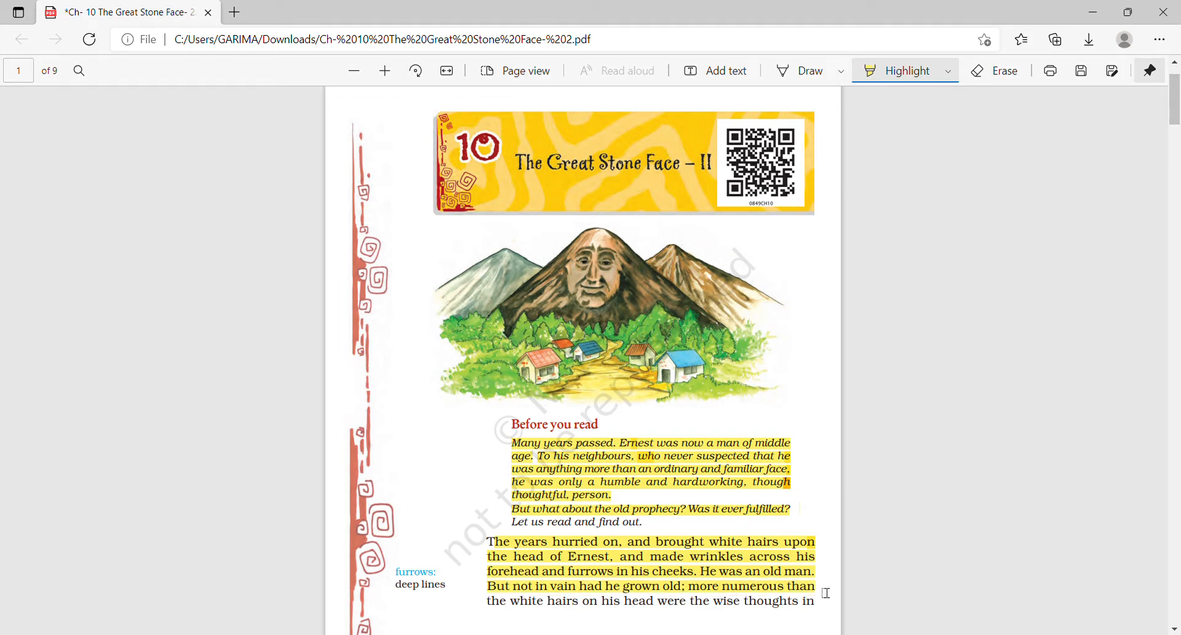
pyautogui.moveTo(825, 593); pyautogui.dragTo(824, 612)
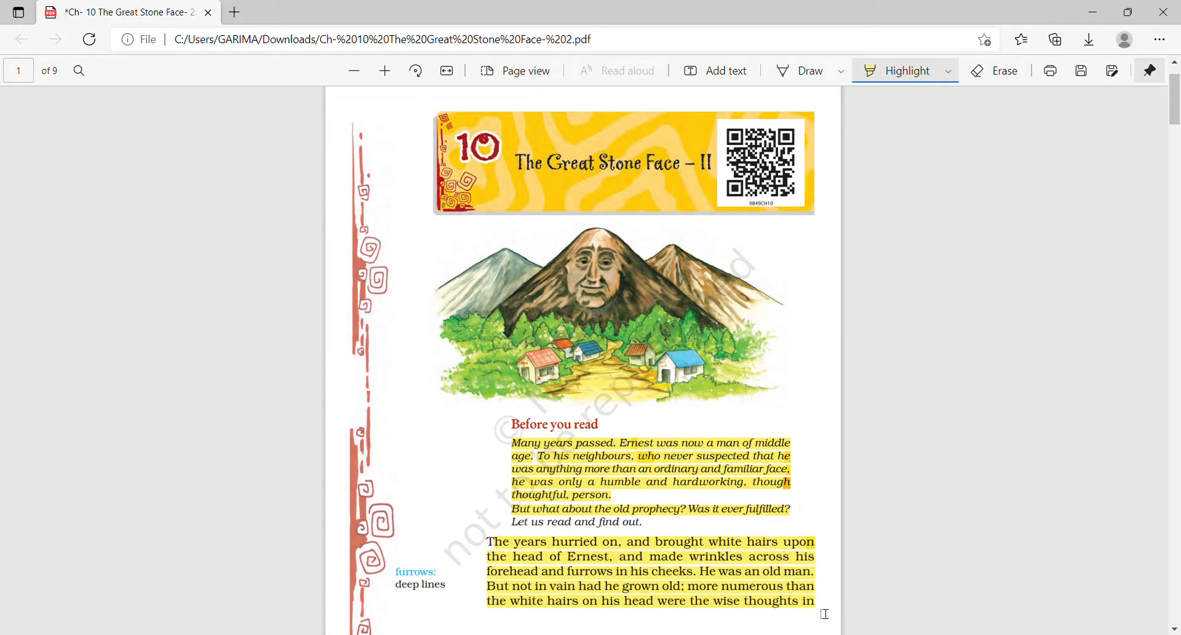
pyautogui.scroll(-8, 824, 614)
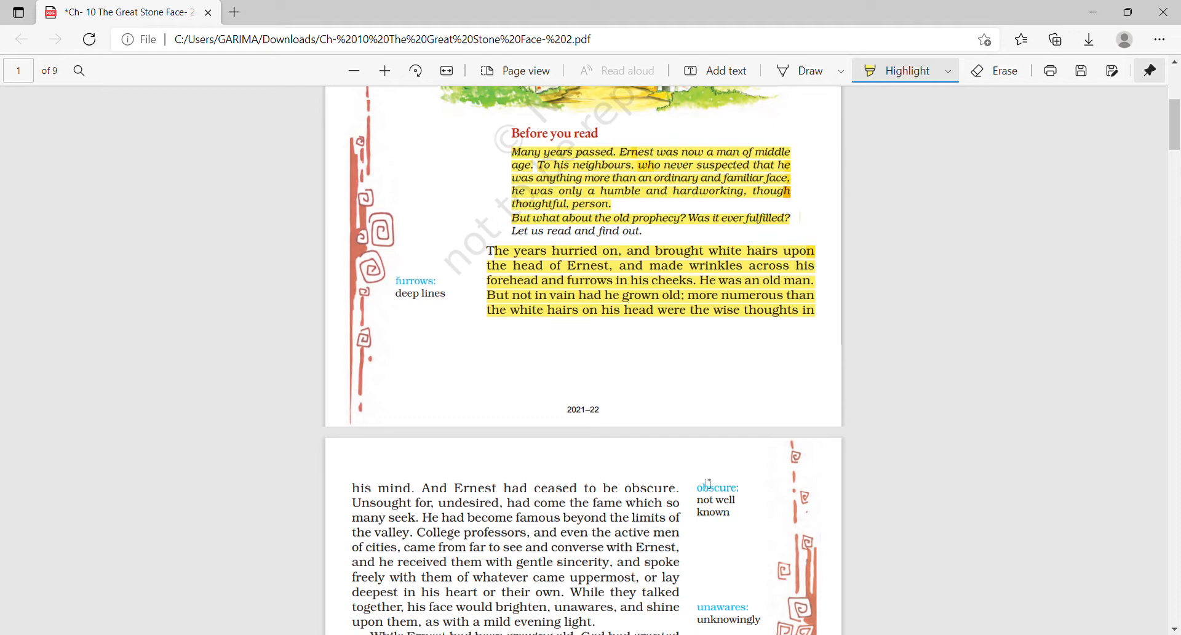
# - Highlight 'his mind' on page 2, then erase the highlight that spread over the whole paragraph
pyautogui.doubleClick(678, 487)
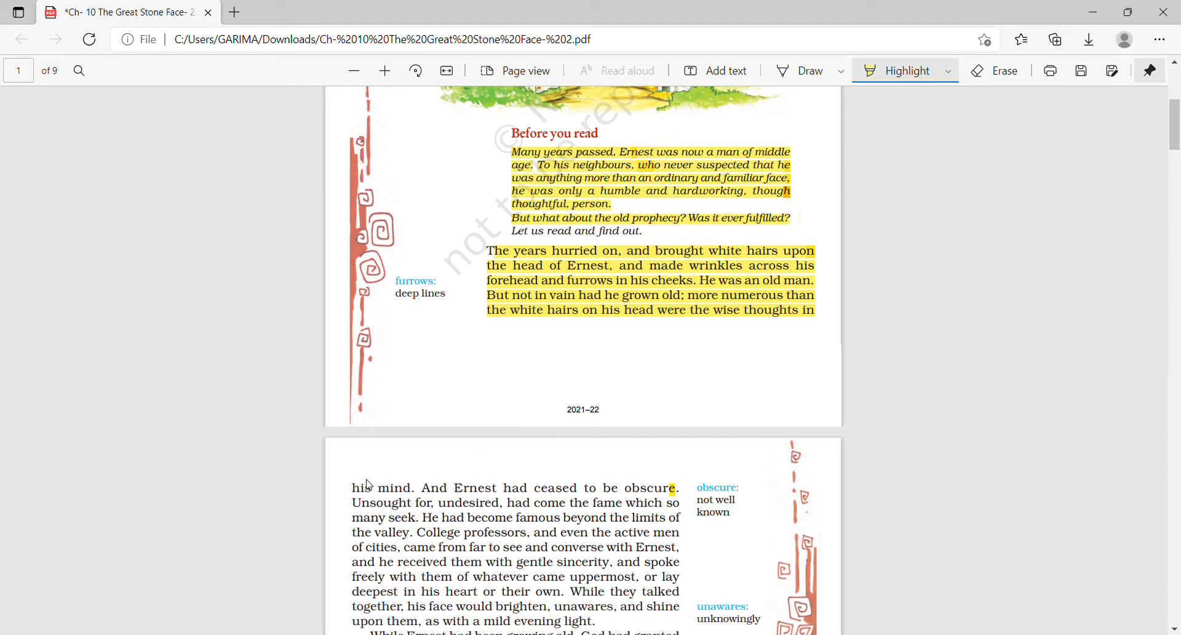
pyautogui.moveTo(354, 490); pyautogui.dragTo(523, 497)
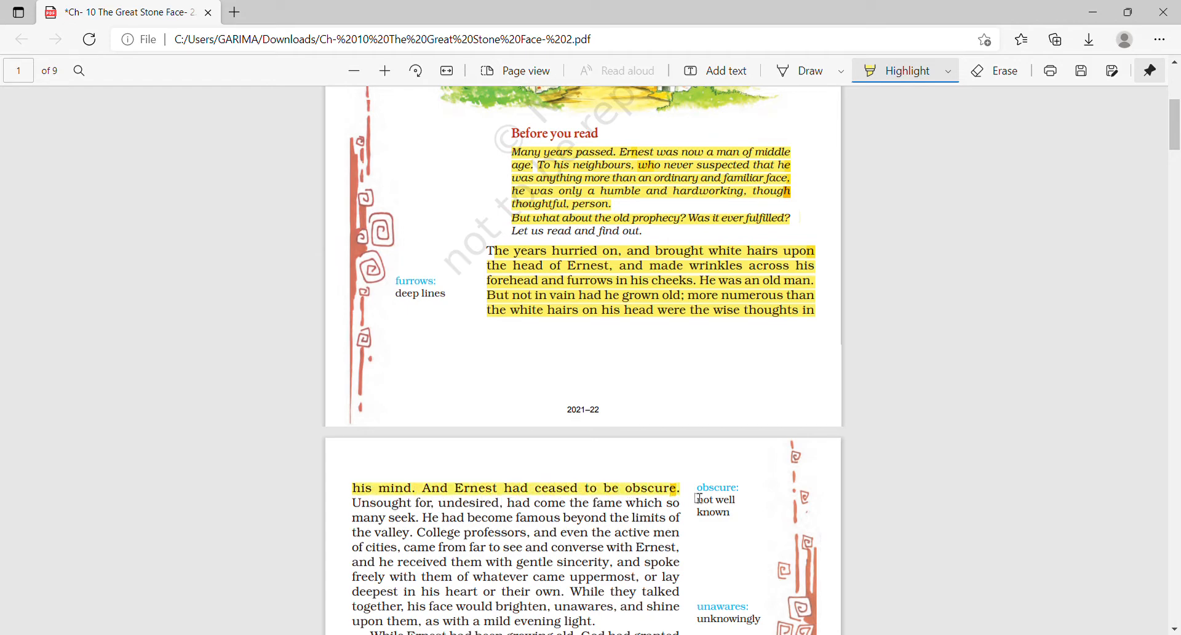
pyautogui.moveTo(522, 497); pyautogui.dragTo(700, 499)
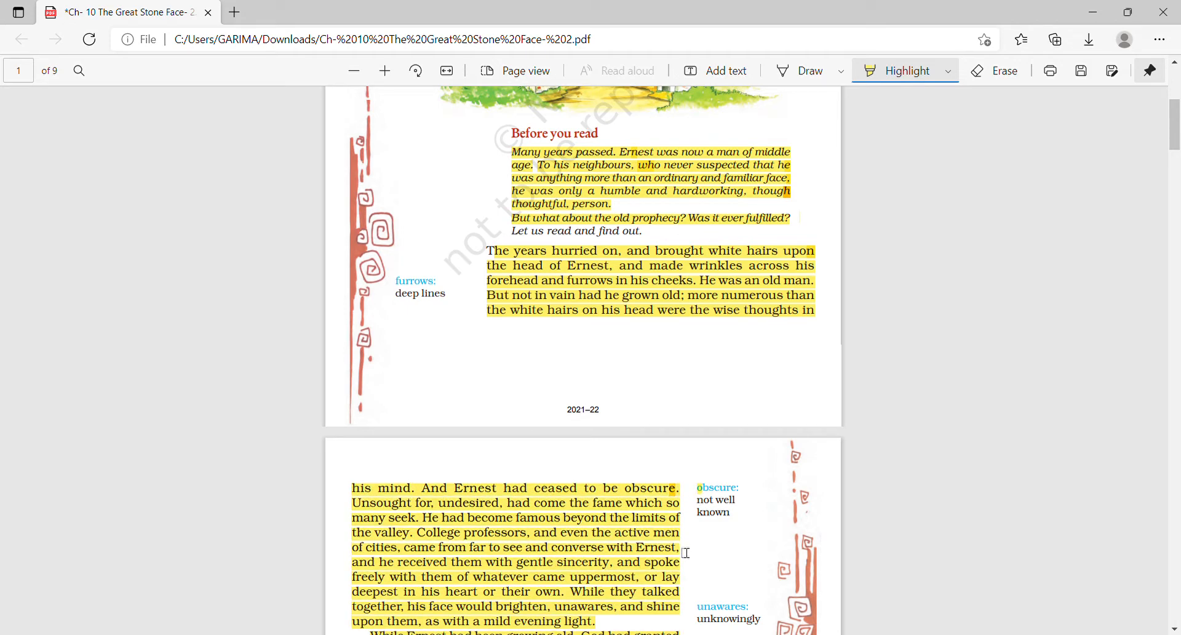
pyautogui.click(980, 73)
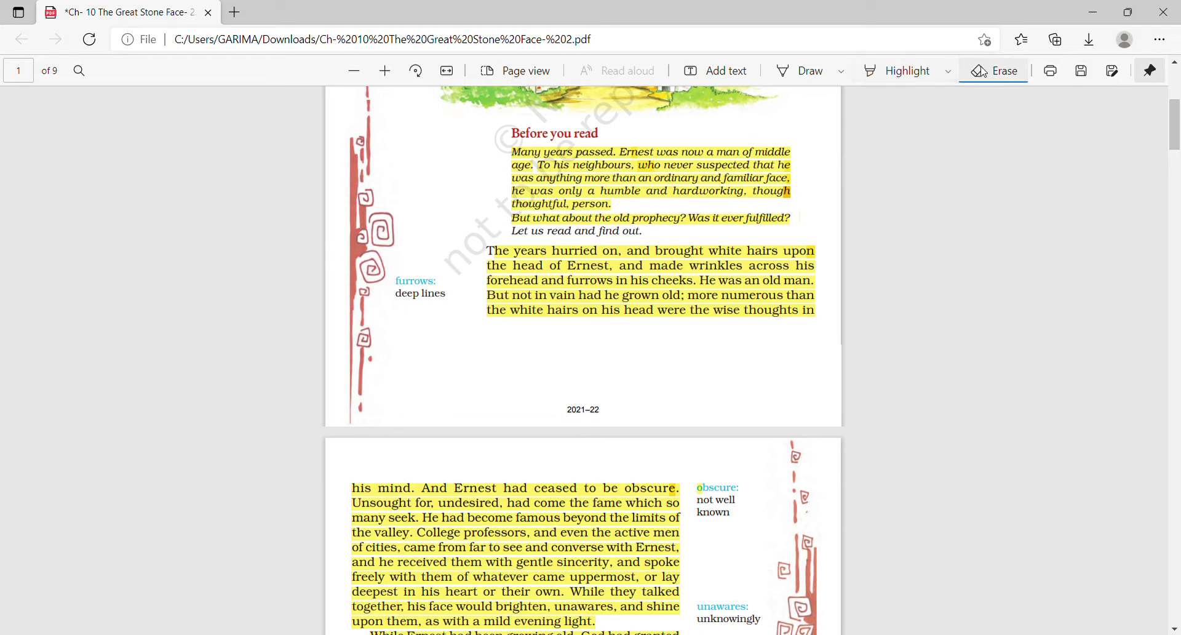
pyautogui.click(529, 533)
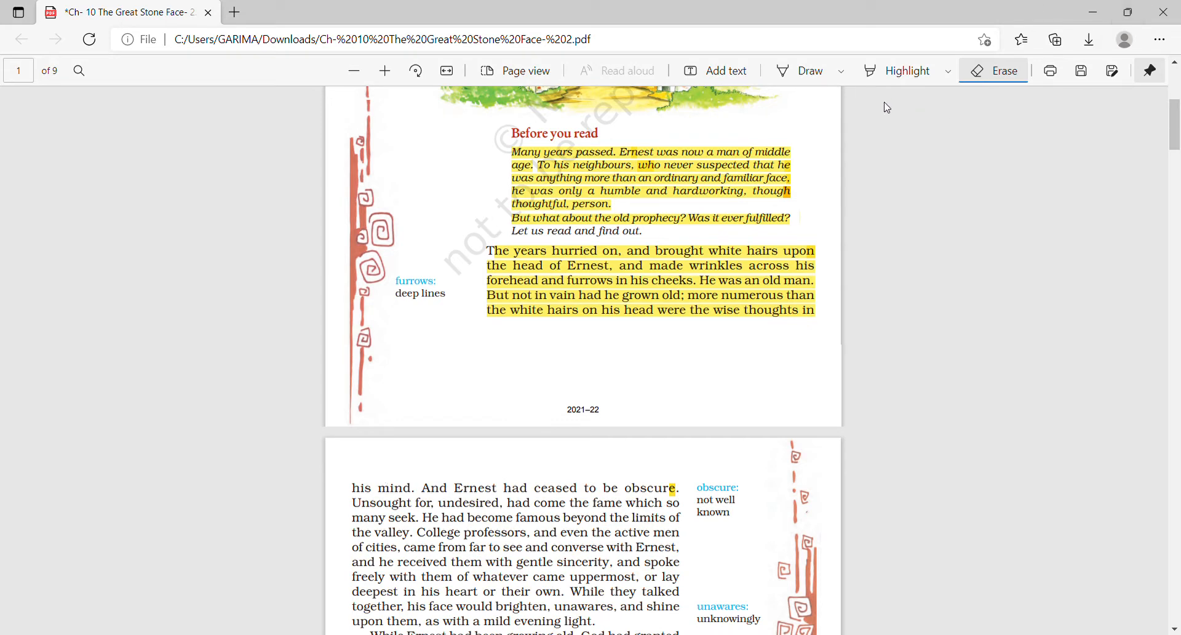
# - Re-highlight 'his mind. And Ernest had ceased to be obscure' and extend to 'Unsought' on the next line
pyautogui.click(919, 66)
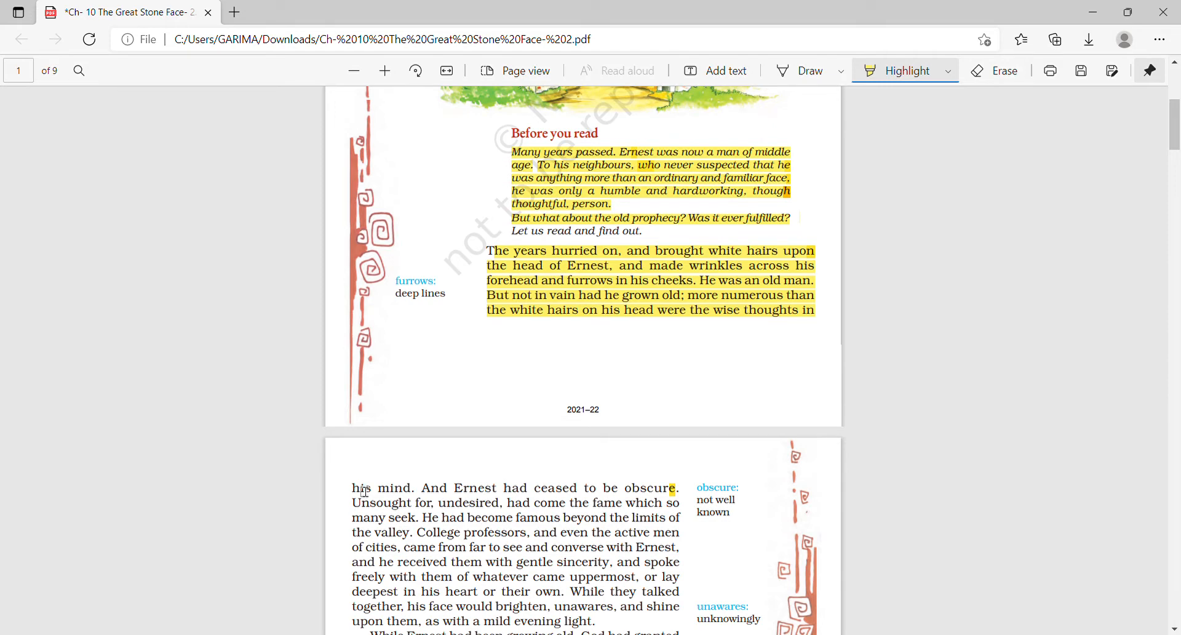
pyautogui.moveTo(352, 489); pyautogui.dragTo(678, 494)
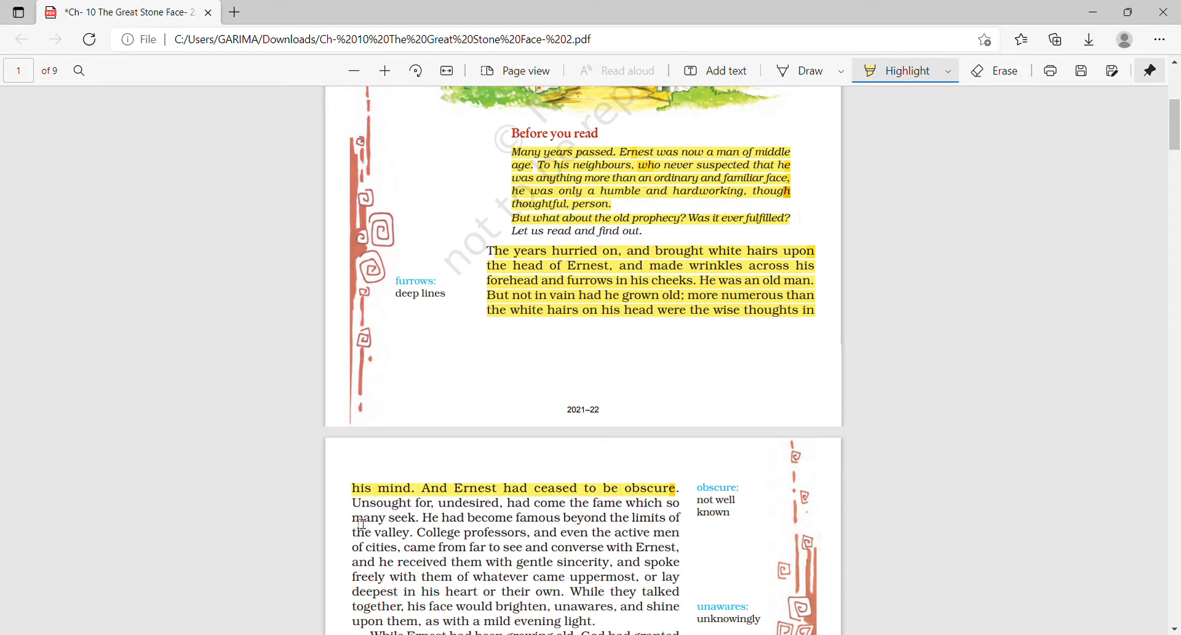
pyautogui.moveTo(354, 503)
pyautogui.mouseDown()
pyautogui.moveTo(414, 515)
pyautogui.moveTo(504, 504)
pyautogui.mouseUp()
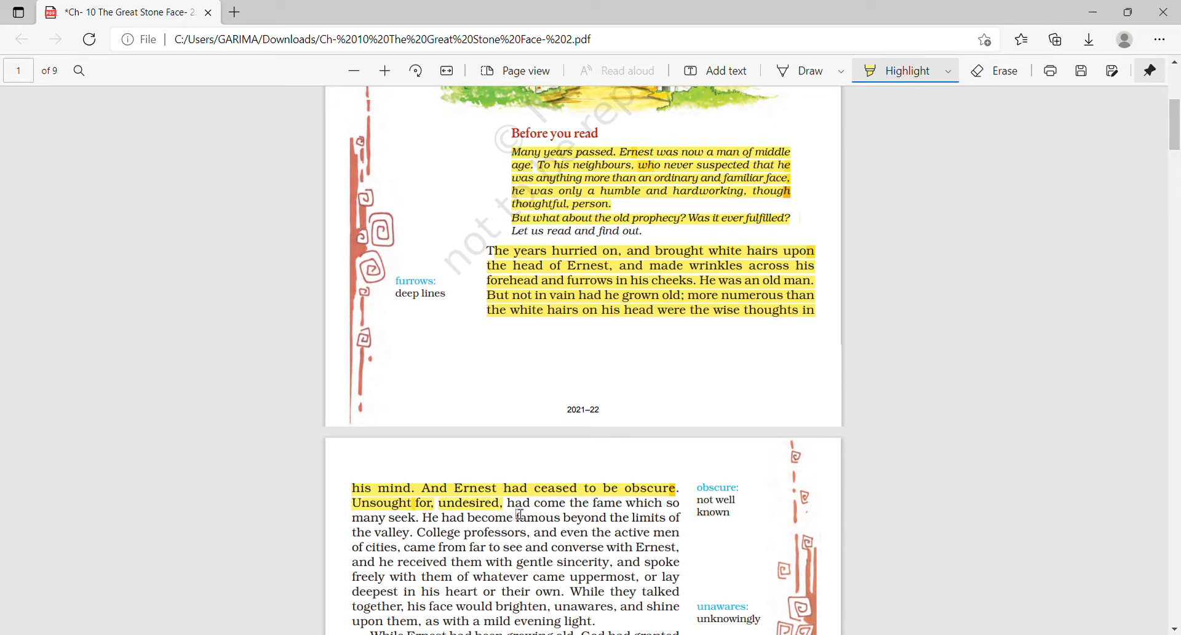
# - Highlight 'had come the fame which so many seek', undoing attempts that spill onto following lines
pyautogui.moveTo(508, 503); pyautogui.dragTo(680, 502)
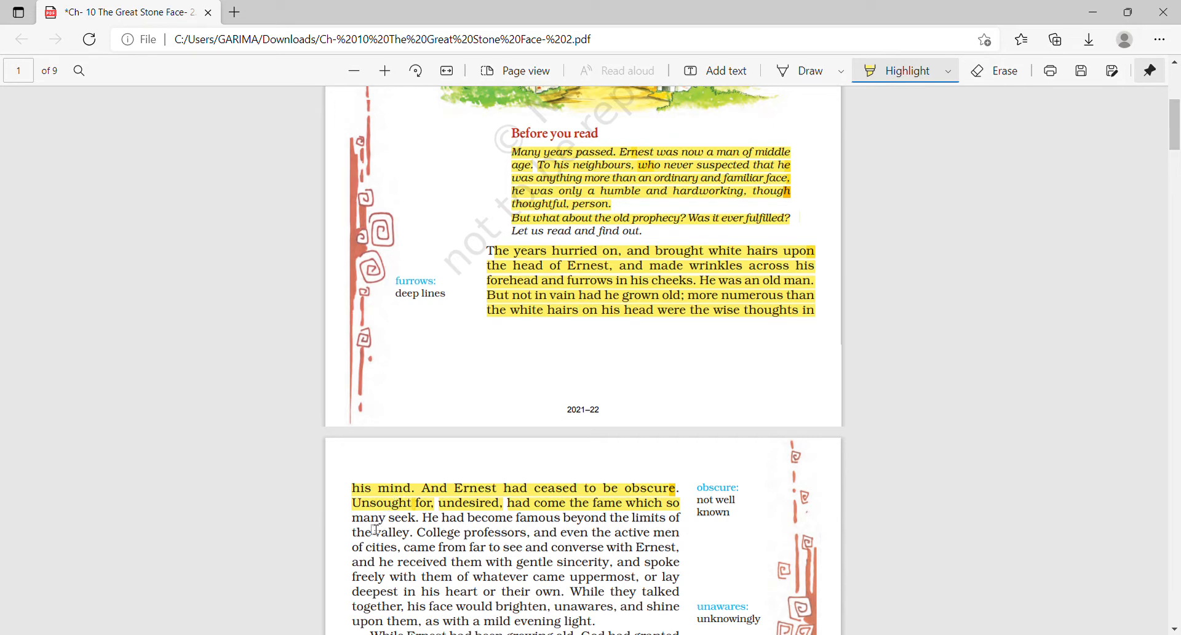
pyautogui.moveTo(353, 518); pyautogui.dragTo(417, 520)
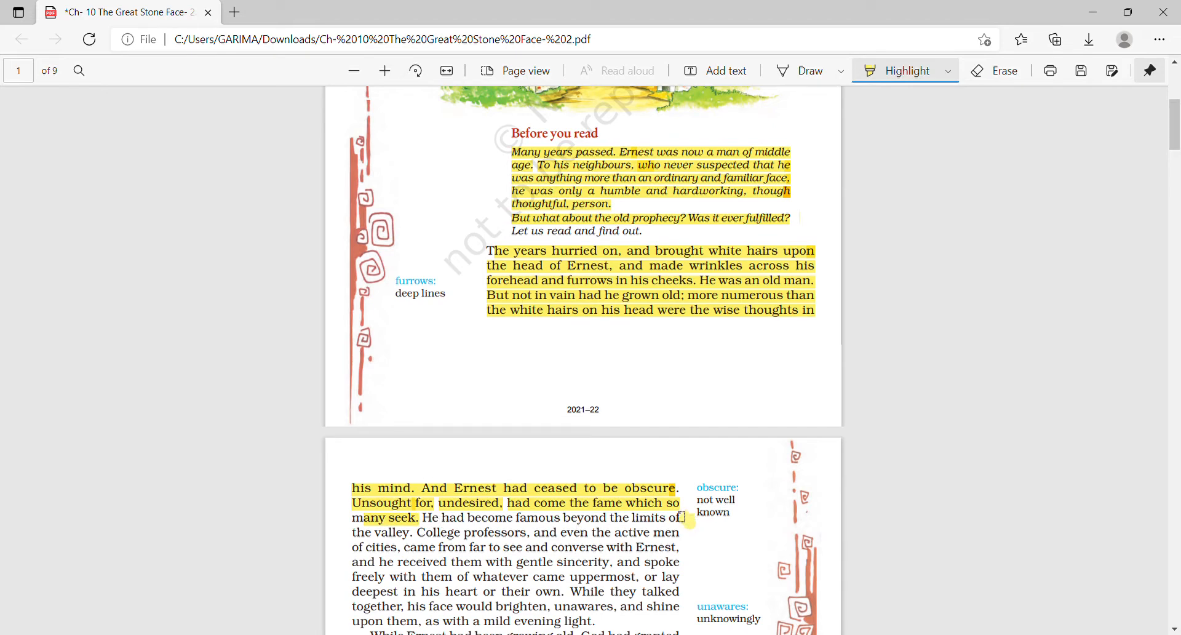
pyautogui.moveTo(681, 517); pyautogui.dragTo(685, 523)
pyautogui.moveTo(423, 517); pyautogui.dragTo(607, 536)
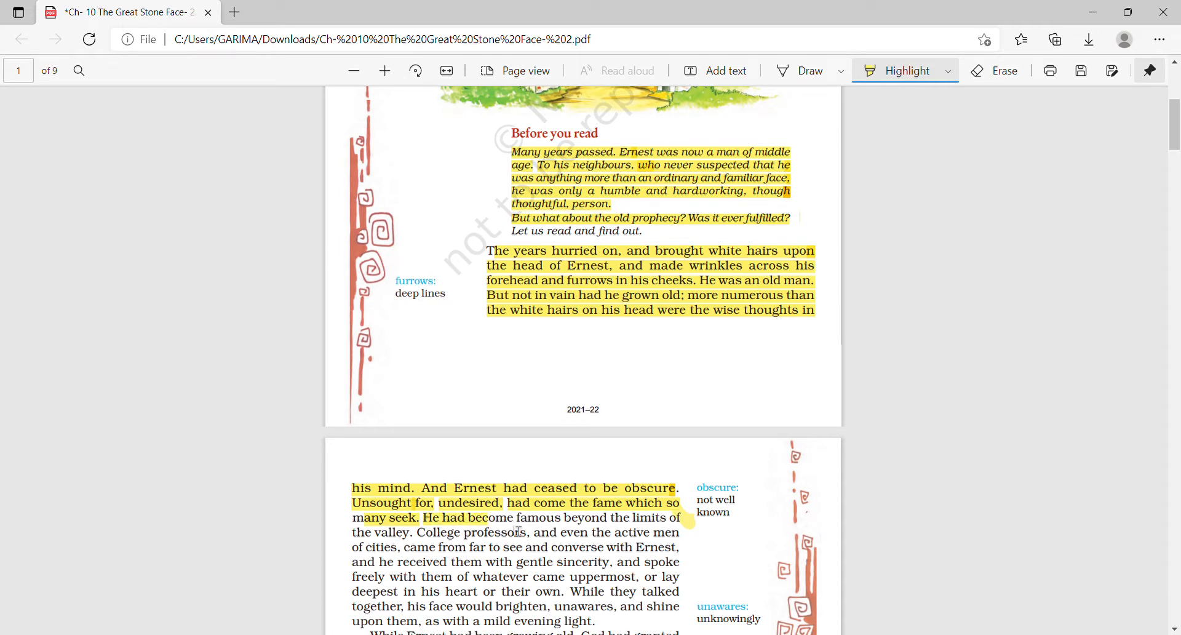
pyautogui.hotkey('ctrl', 'z')
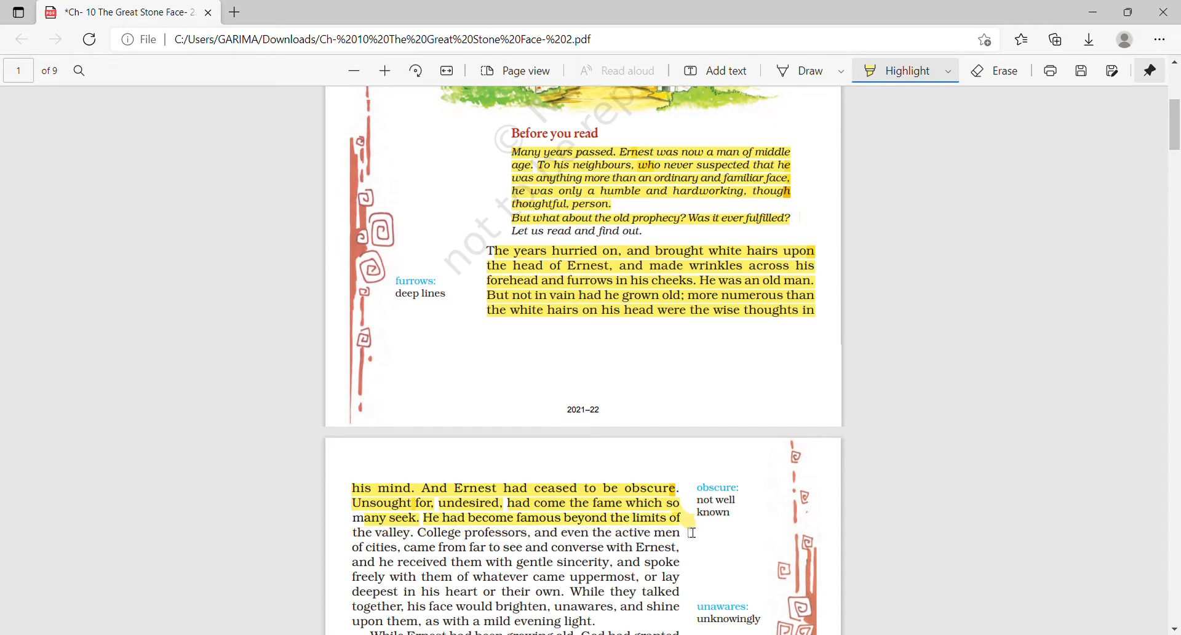
pyautogui.moveTo(698, 532); pyautogui.dragTo(696, 523)
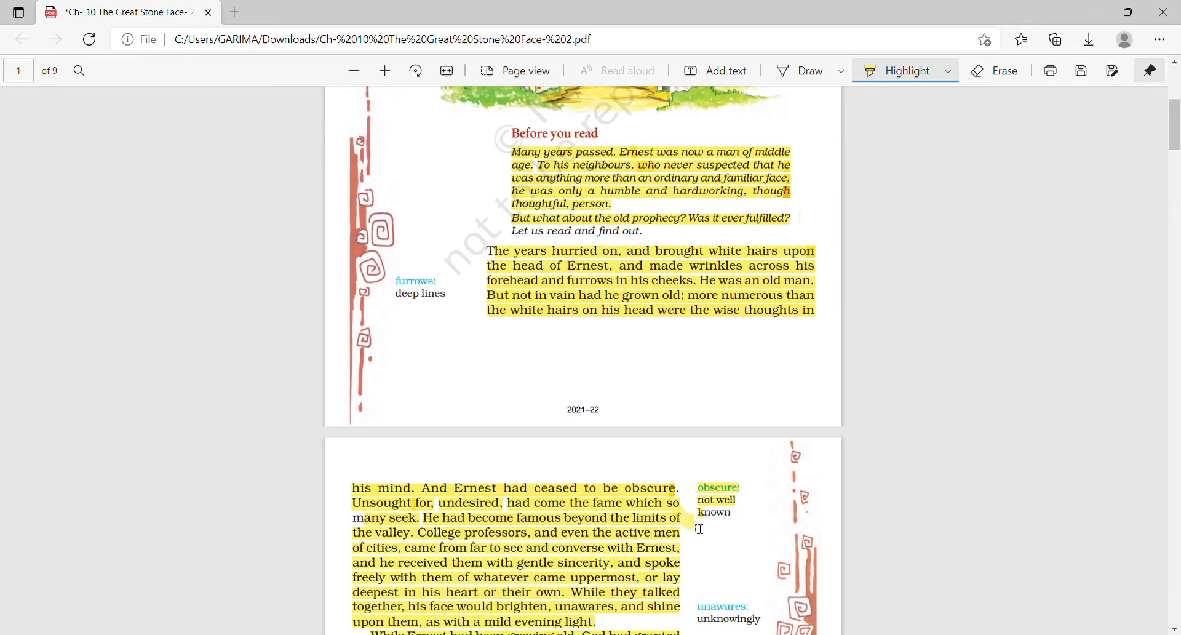
pyautogui.hotkey('ctrl', 'z')
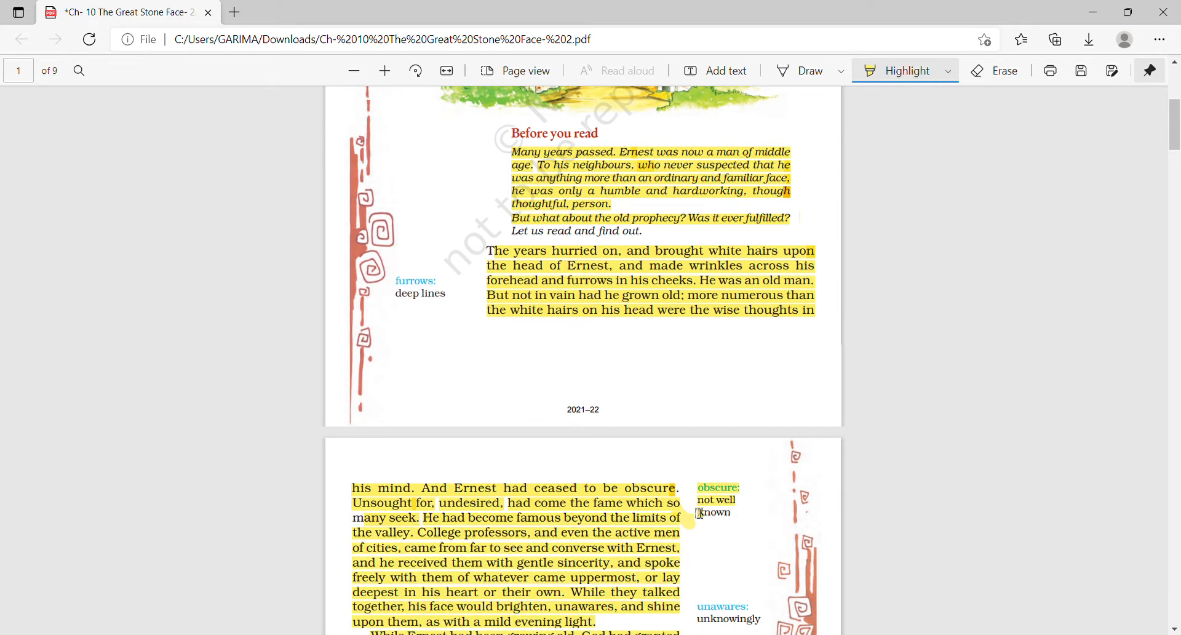
pyautogui.hotkey('ctrl', 'z')
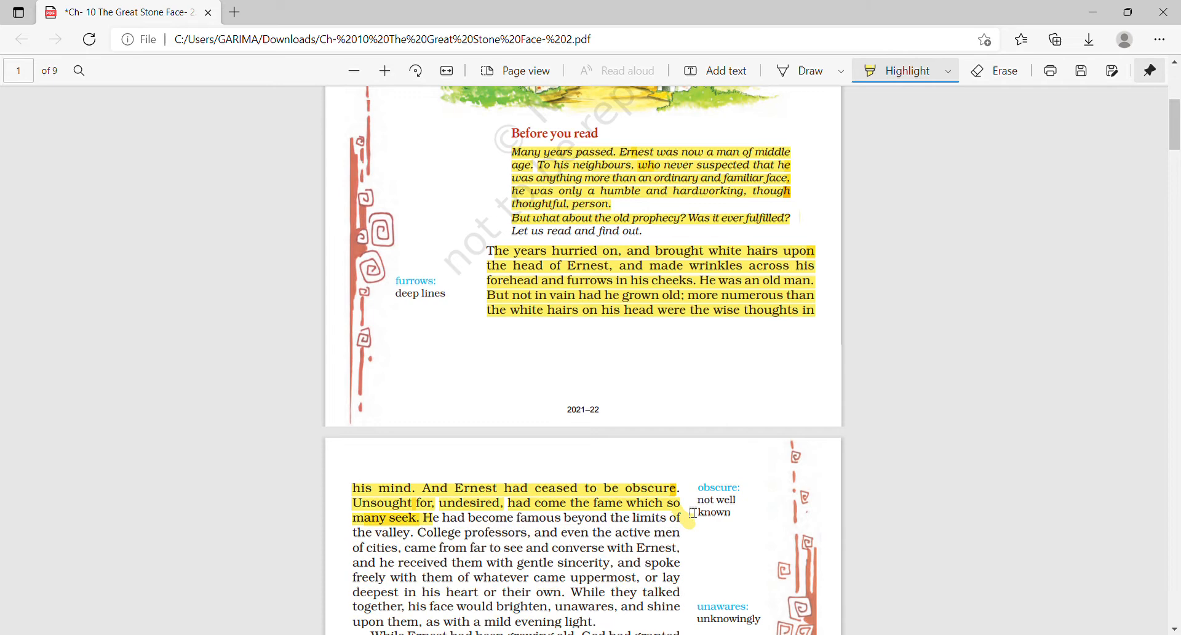
# - Highlight from 'He had become famous' through the gentle-sincerity line and the line ending 'uppermost, or lay'
pyautogui.moveTo(424, 517)
pyautogui.mouseDown()
pyautogui.moveTo(676, 536)
pyautogui.moveTo(684, 557)
pyautogui.mouseUp()
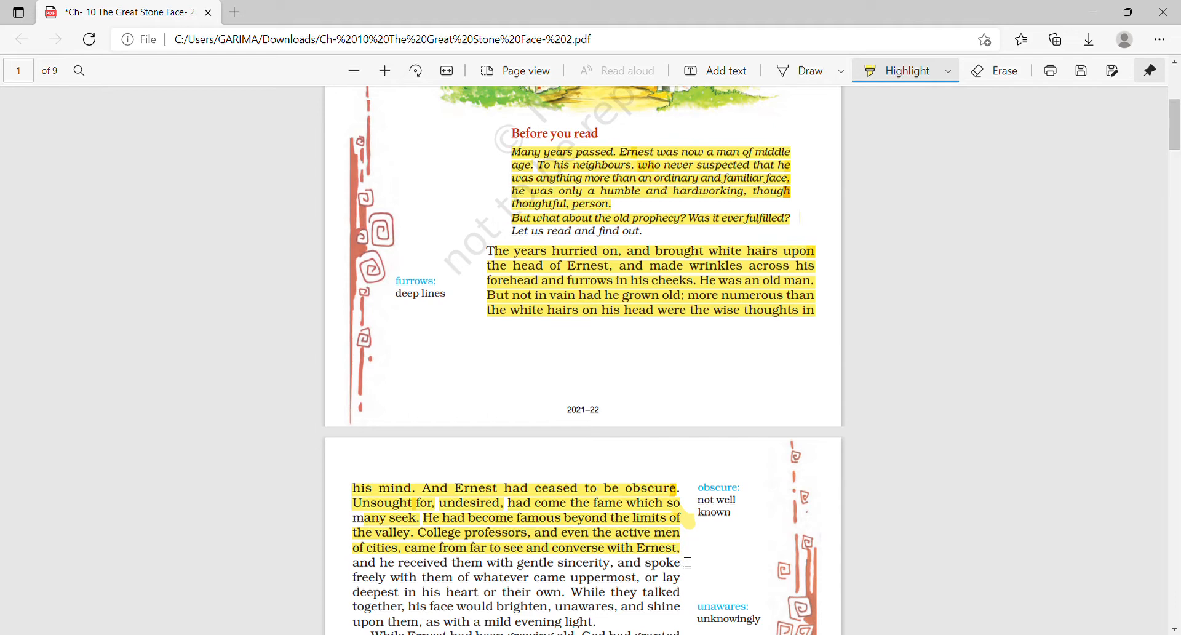
pyautogui.moveTo(686, 563); pyautogui.dragTo(681, 570)
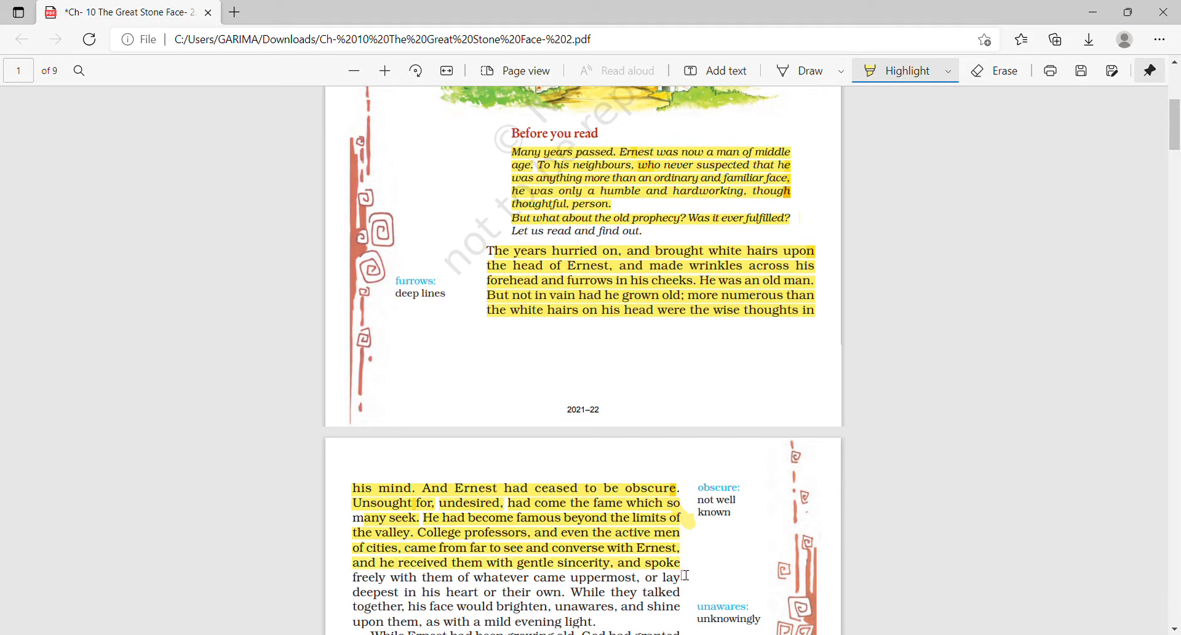
pyautogui.moveTo(688, 576); pyautogui.dragTo(689, 585)
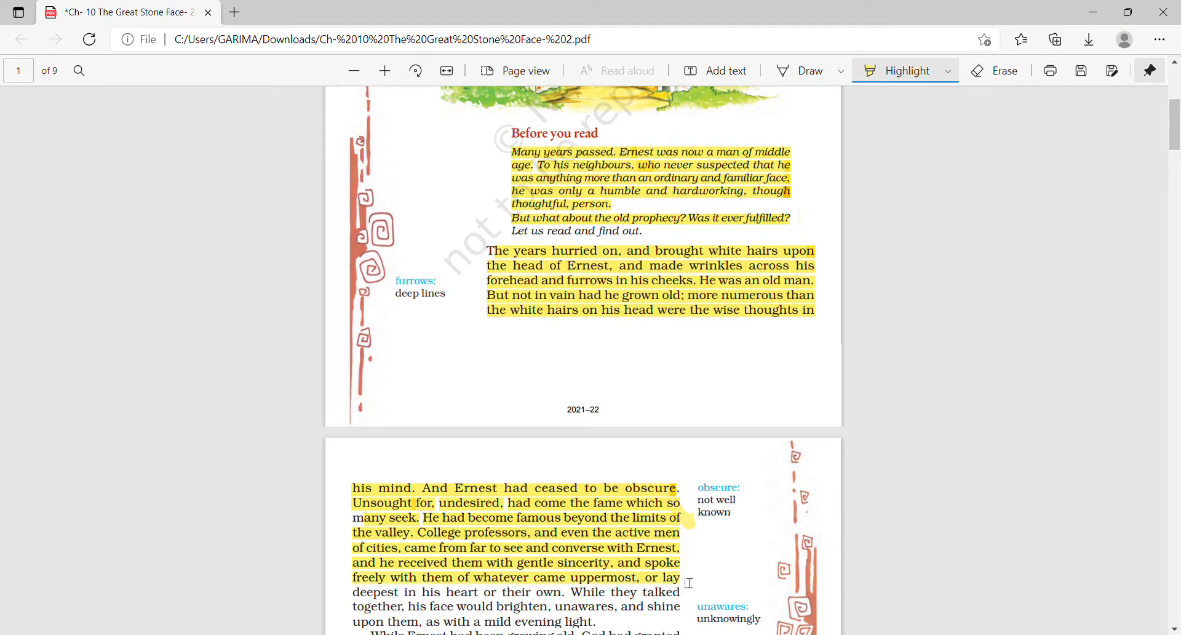
# - Redo the 'uppermost, or lay' line highlight and highlight the line ending 'While they talked'
pyautogui.hotkey('ctrl', 'z')
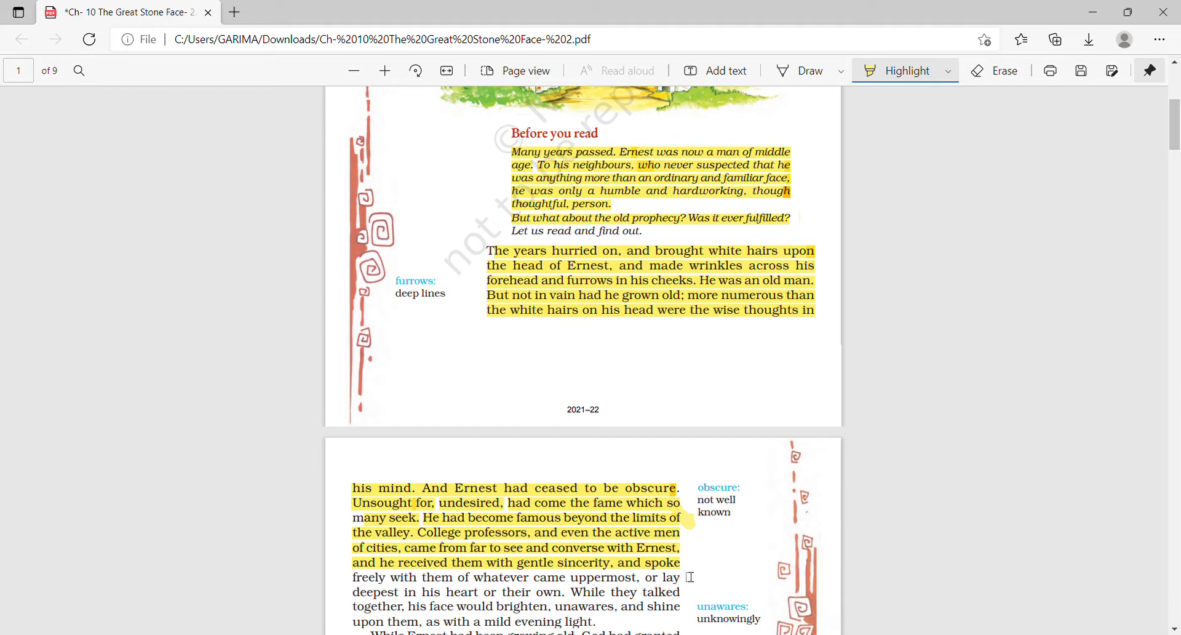
pyautogui.moveTo(689, 573); pyautogui.dragTo(697, 586)
pyautogui.hotkey('ctrl', 'z')
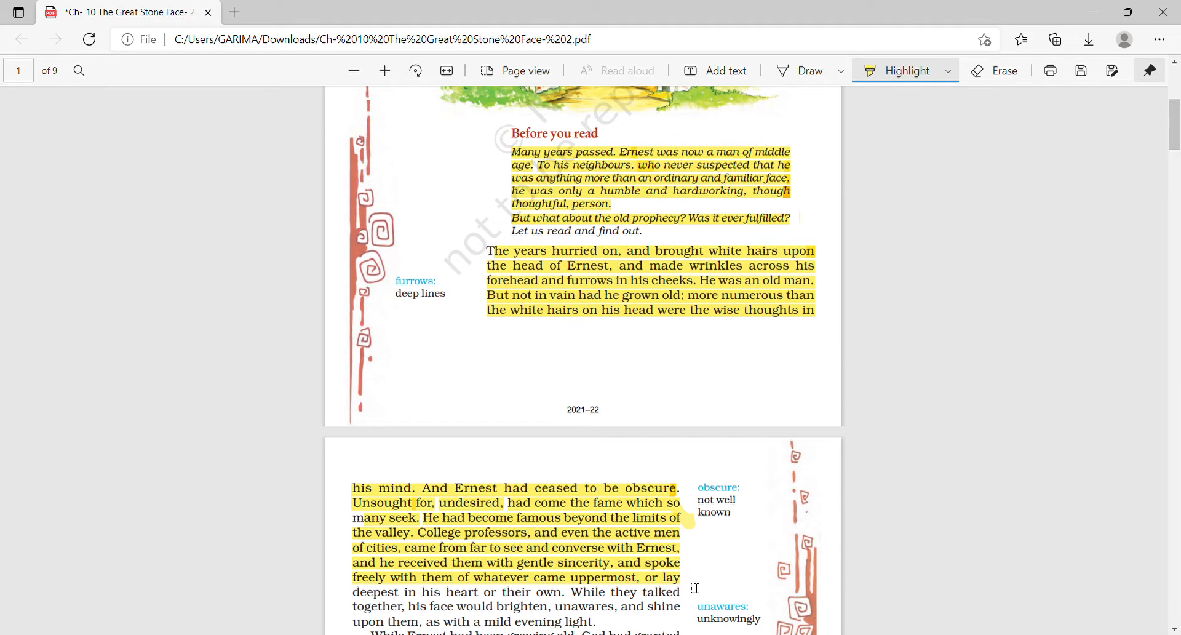
pyautogui.moveTo(695, 589); pyautogui.dragTo(695, 601)
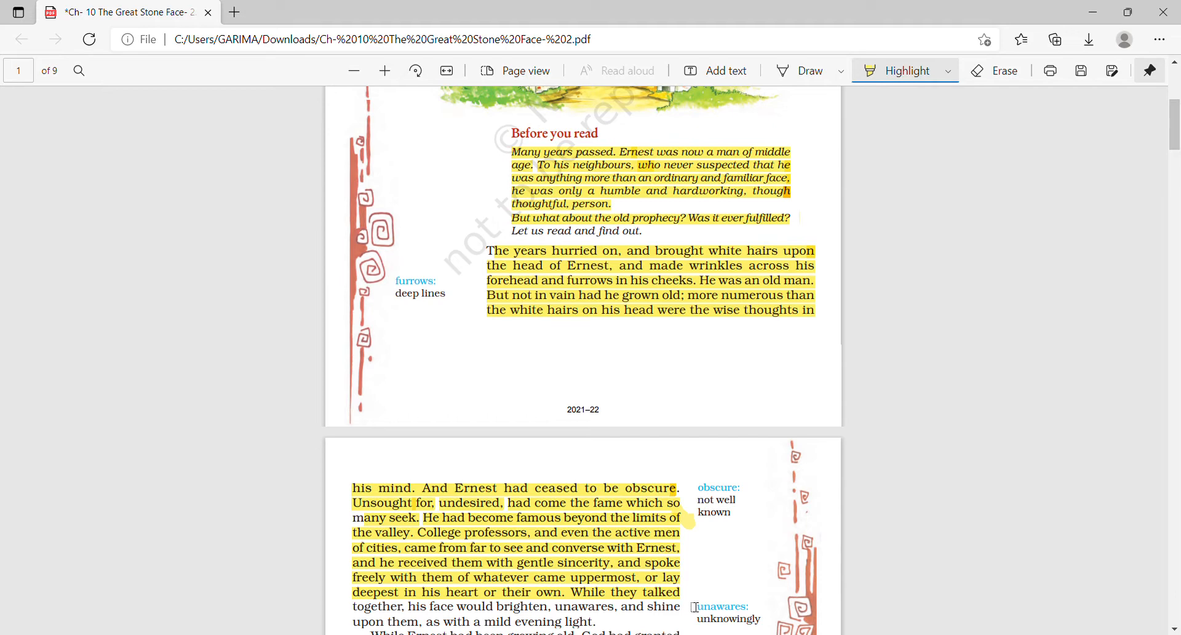
# - Highlight the face-brightening line and the paragraph's last line, redoing it to stop at 'upon them'
pyautogui.moveTo(353, 606); pyautogui.dragTo(693, 609)
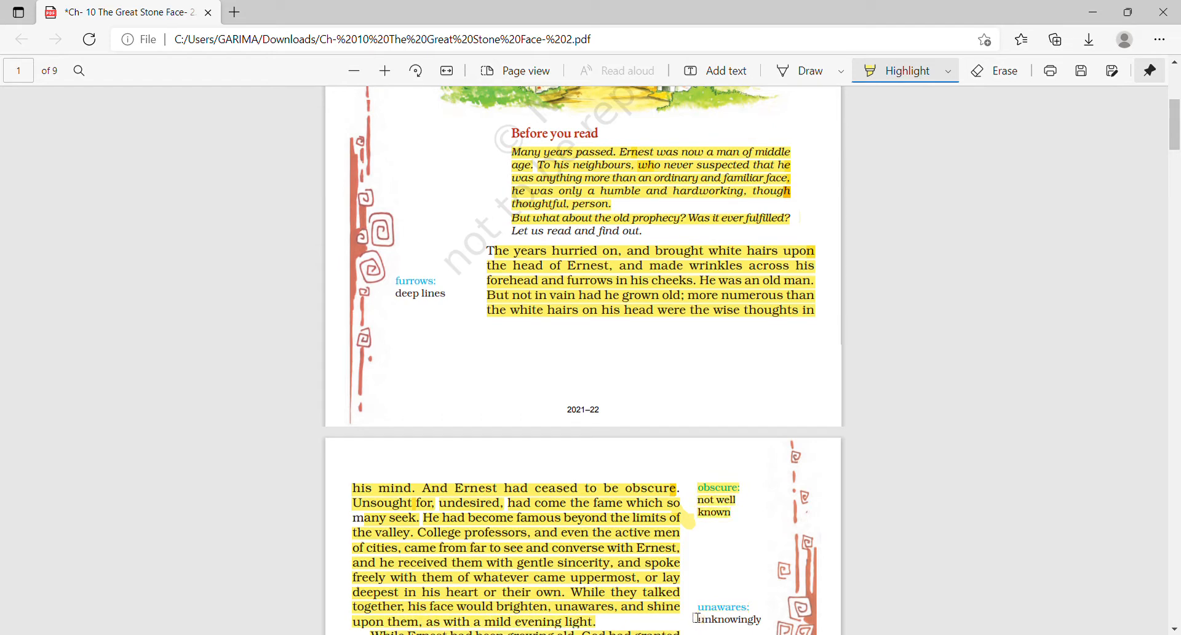
pyautogui.moveTo(352, 621); pyautogui.dragTo(694, 619)
pyautogui.click(700, 625)
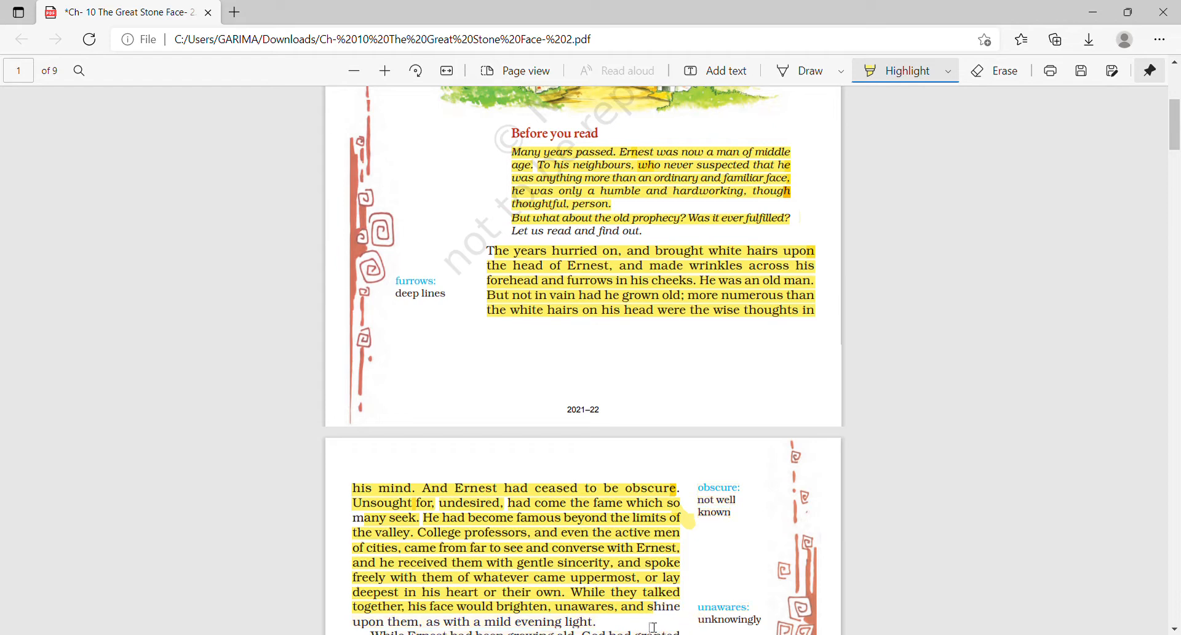
pyautogui.hotkey('ctrl', 'z')
pyautogui.moveTo(354, 621); pyautogui.dragTo(595, 620)
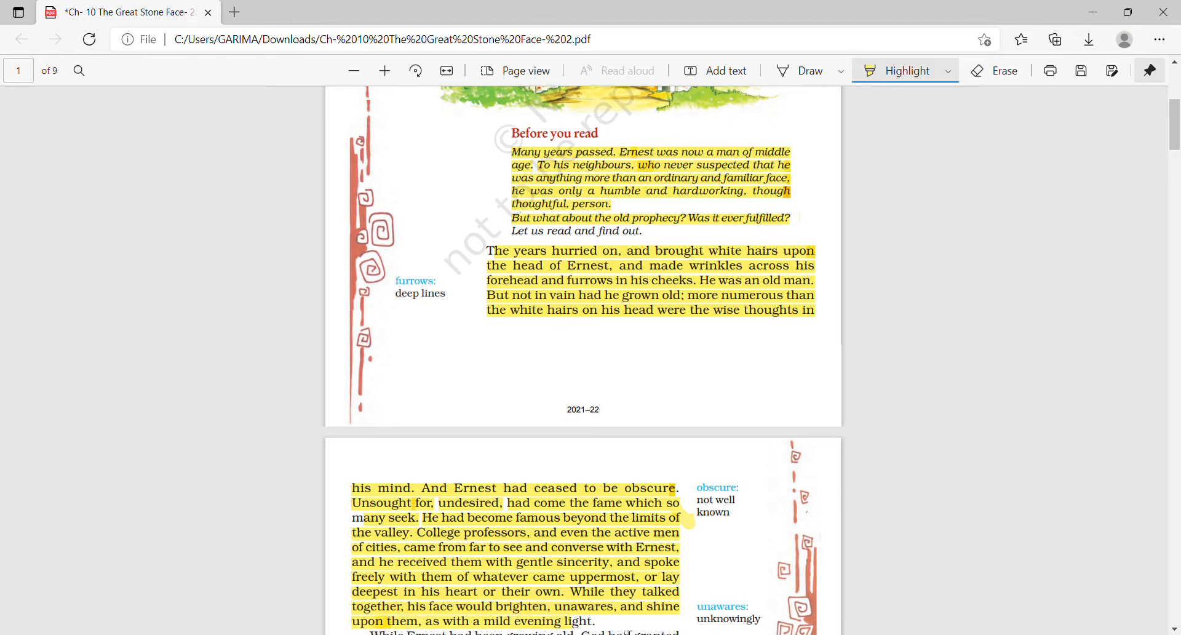
pyautogui.scroll(-2, 633, 632)
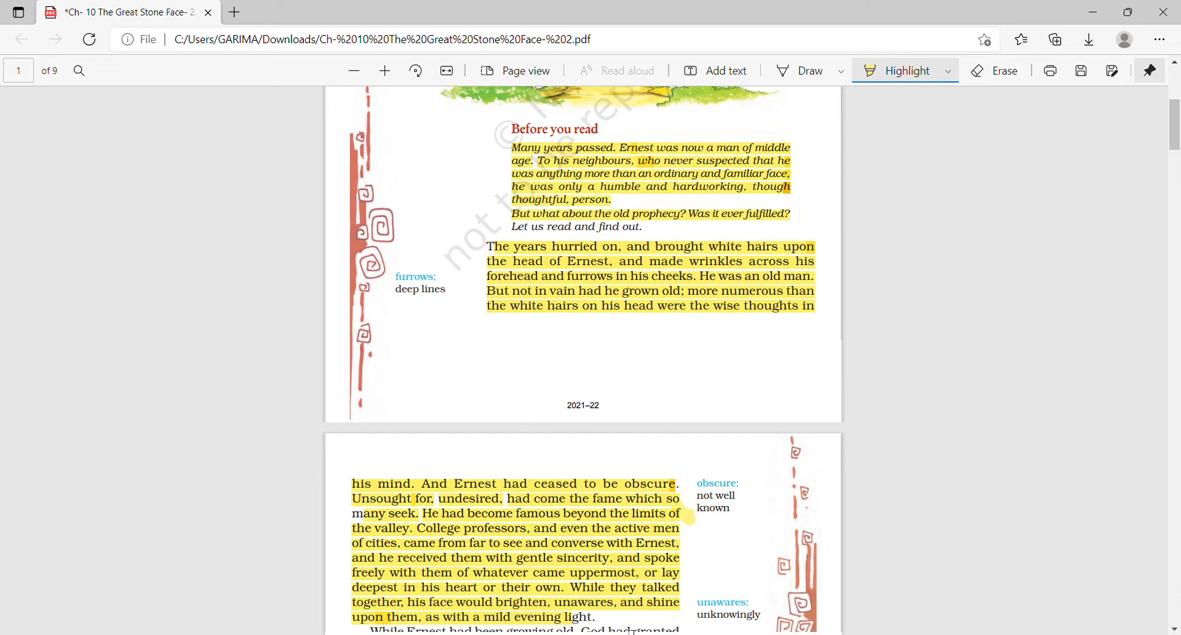
pyautogui.scroll(-2, 632, 631)
pyautogui.scroll(-2, 632, 631)
pyautogui.scroll(-2, 632, 632)
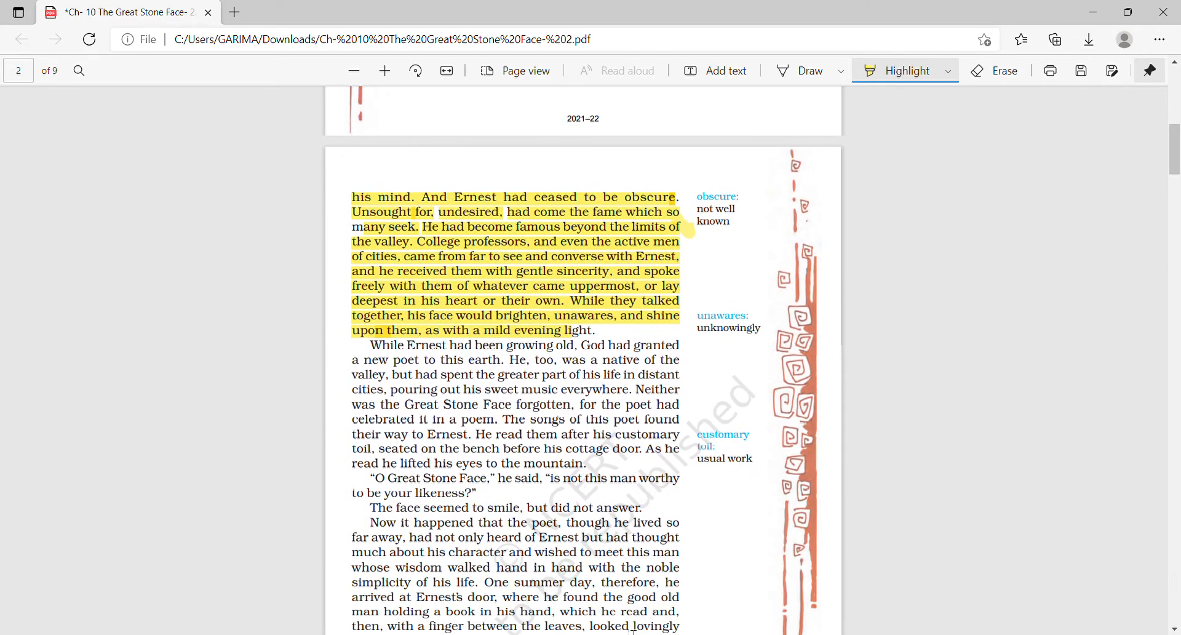
pyautogui.scroll(-2, 631, 631)
pyautogui.scroll(-2, 632, 631)
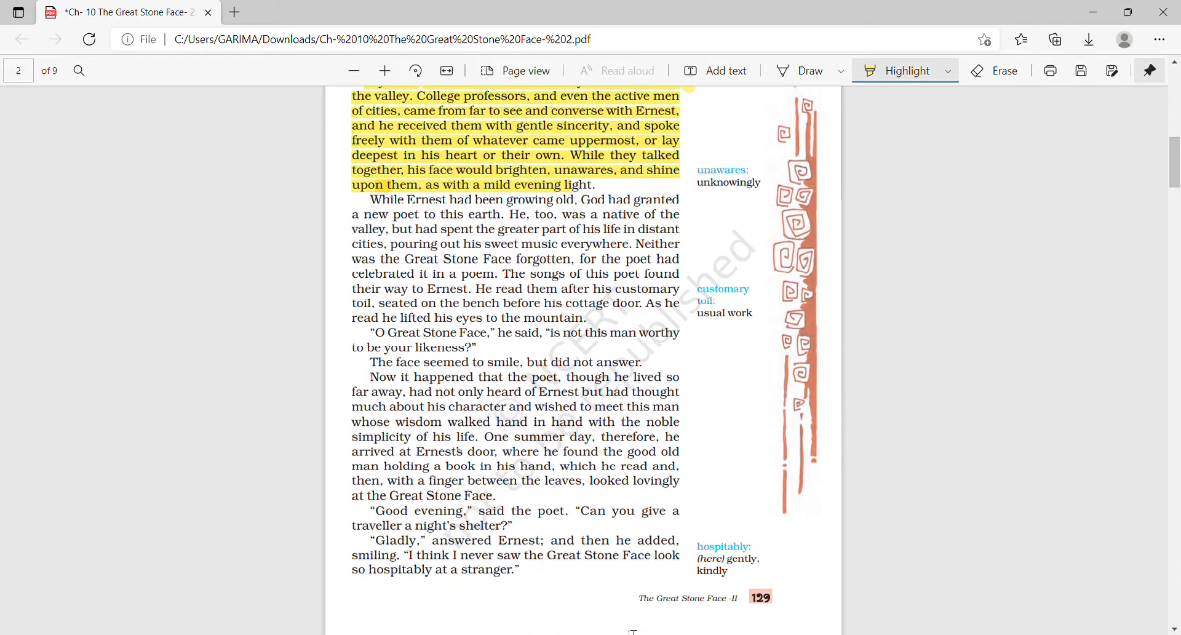
pyautogui.scroll(-1, 632, 632)
pyautogui.scroll(1, 632, 632)
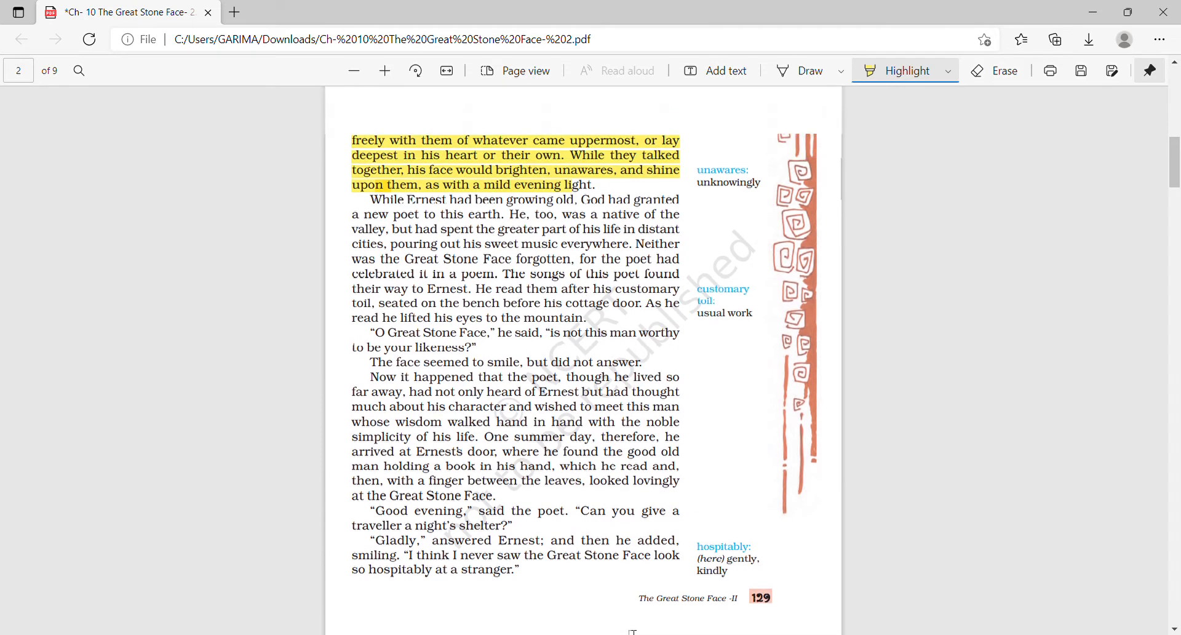
pyautogui.scroll(1, 632, 632)
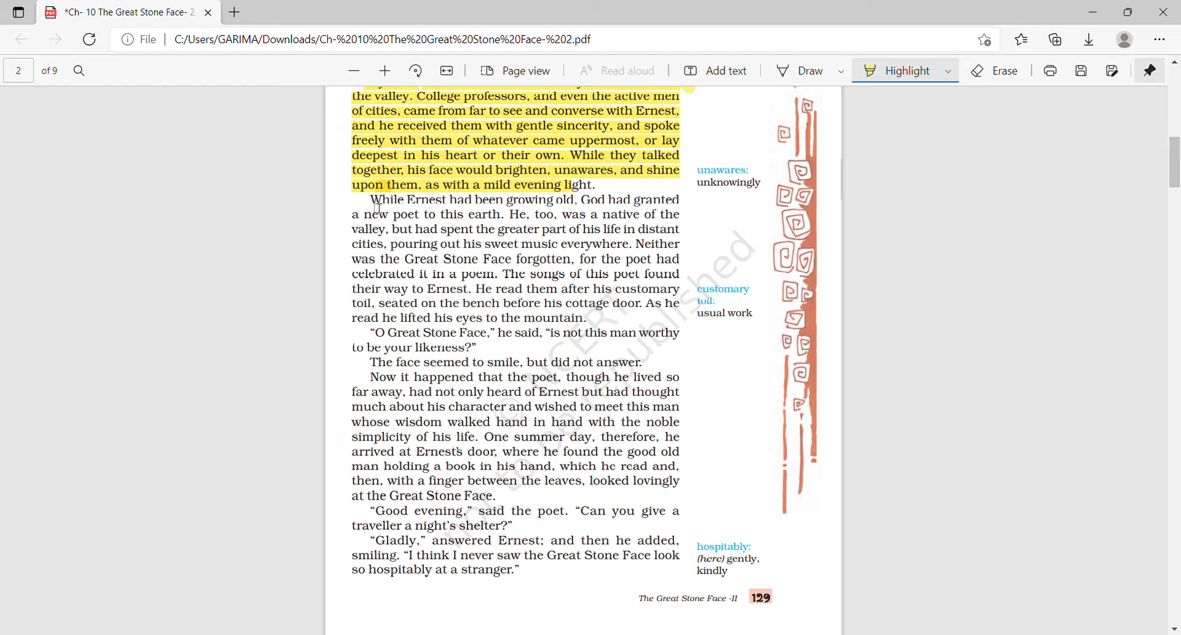
# - Highlight the new-poet paragraph from 'While Ernest had been growing old' through 'for the poet had', undoing a page-long spill
pyautogui.moveTo(371, 200)
pyautogui.mouseDown()
pyautogui.moveTo(559, 218)
pyautogui.moveTo(650, 212)
pyautogui.mouseUp()
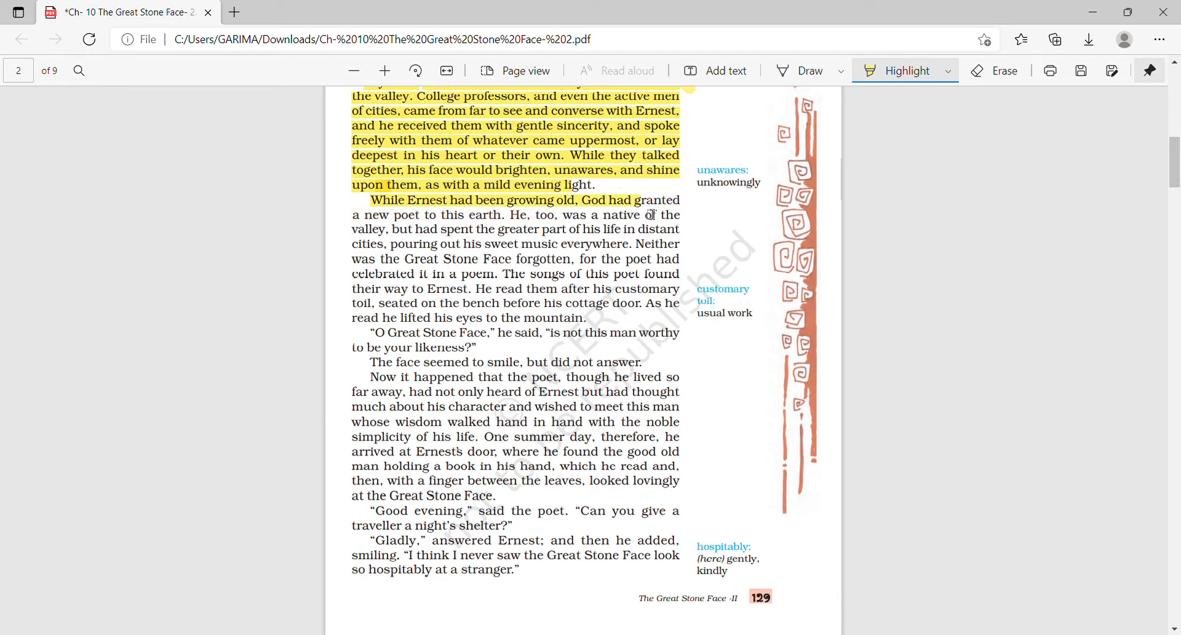
pyautogui.moveTo(650, 213); pyautogui.dragTo(667, 222)
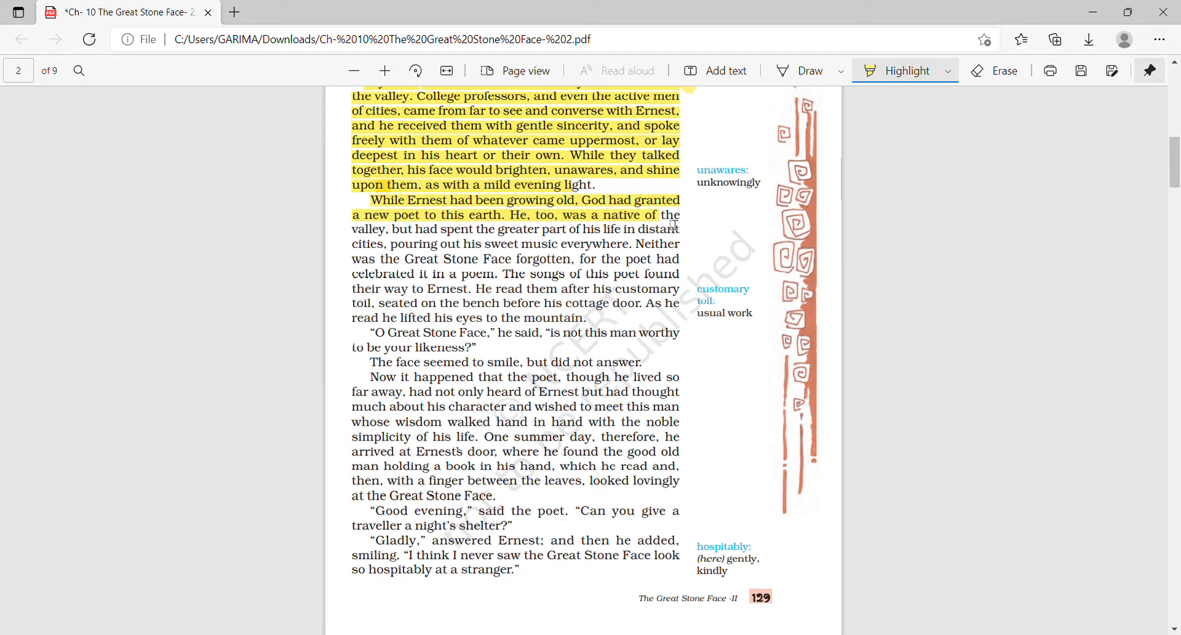
pyautogui.moveTo(666, 221); pyautogui.dragTo(680, 231)
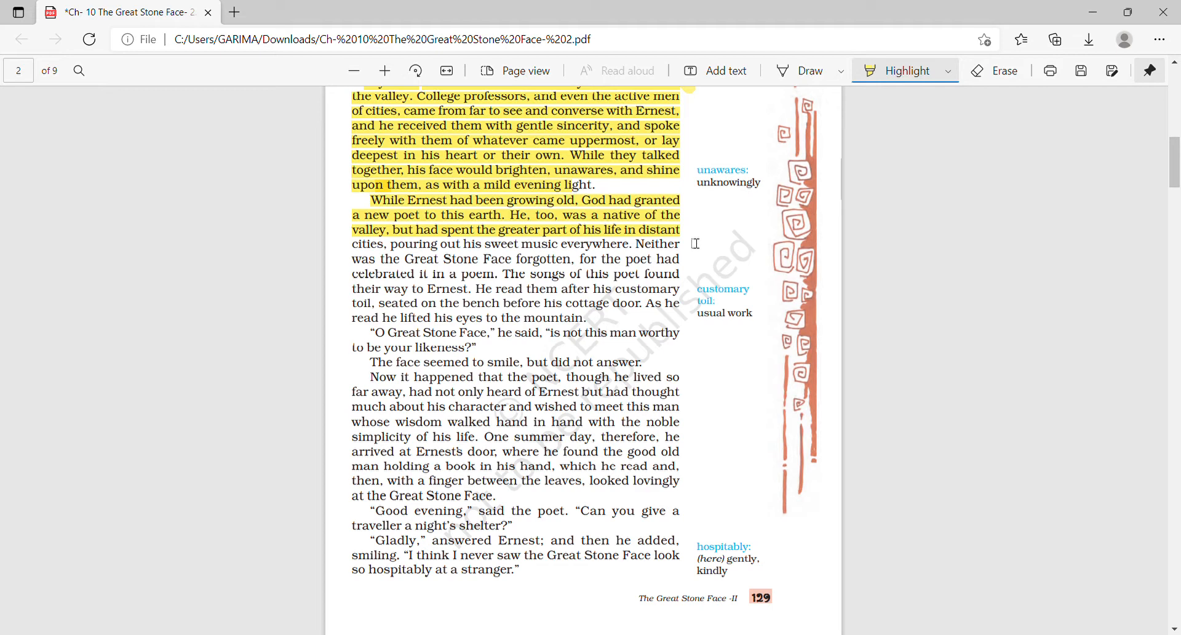
pyautogui.moveTo(695, 243); pyautogui.dragTo(698, 250)
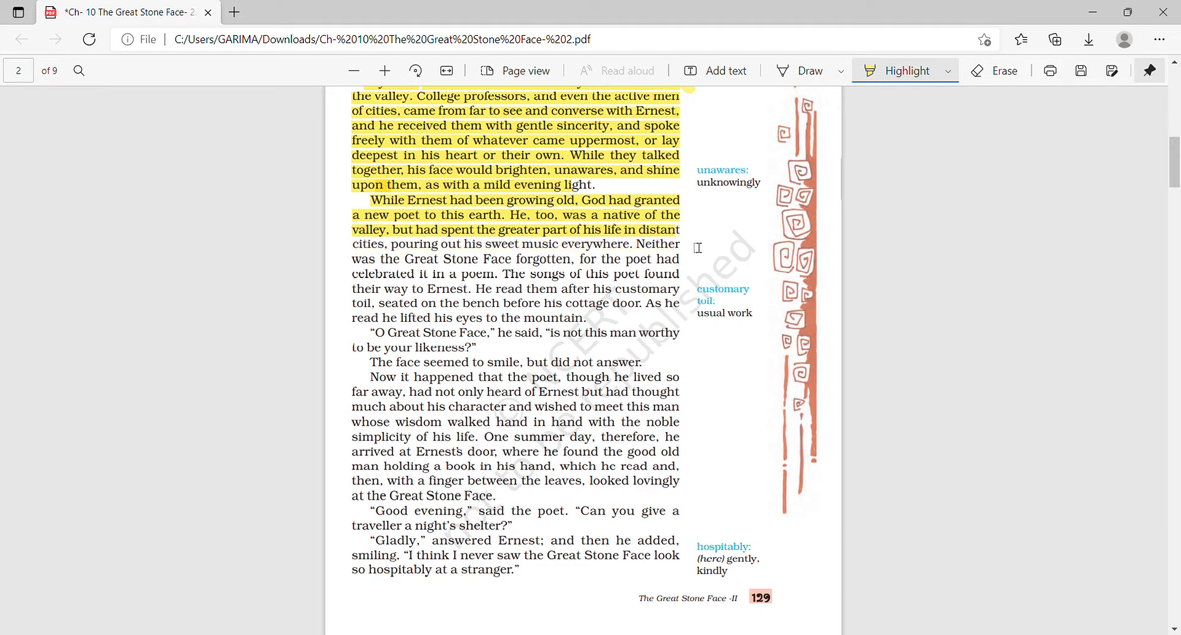
pyautogui.moveTo(352, 260); pyautogui.dragTo(704, 261)
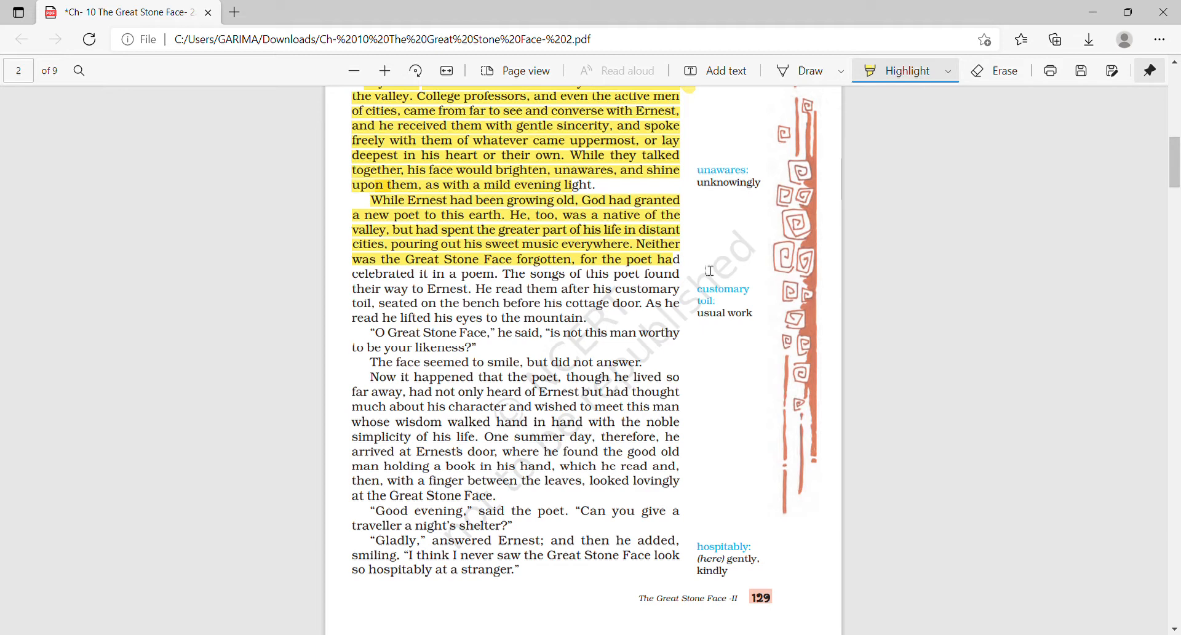
pyautogui.moveTo(712, 272); pyautogui.dragTo(707, 572)
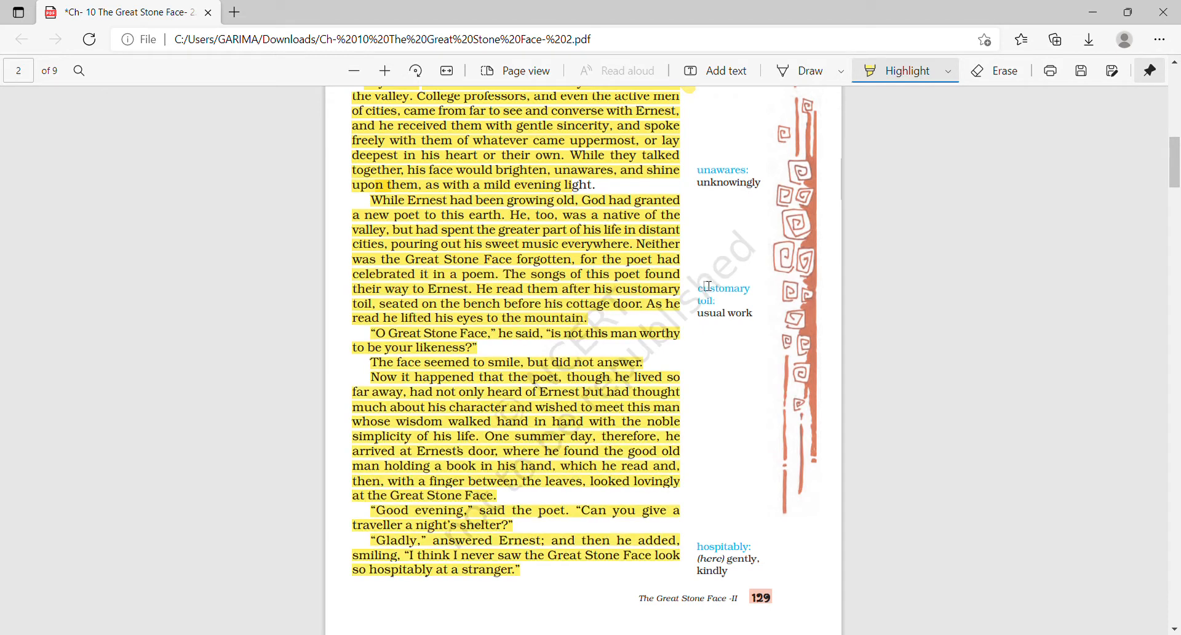
pyautogui.hotkey('ctrl', 'z')
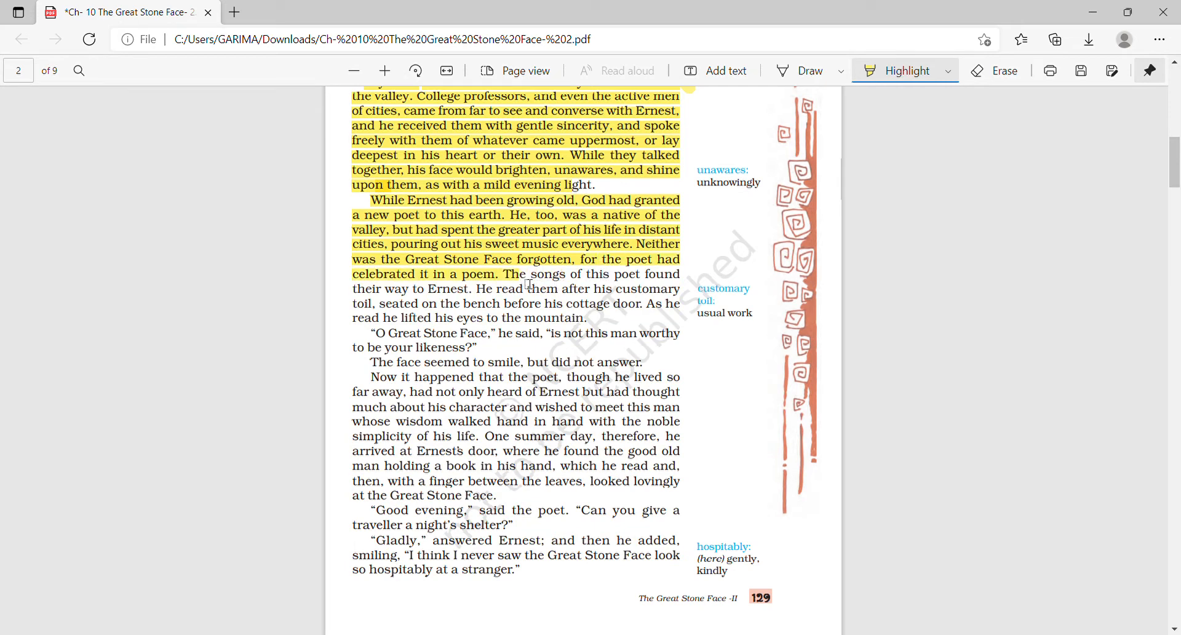
# - Continue the highlight through 'The songs of', the cottage-bench line and down to the 'O Great Stone Face' line
pyautogui.moveTo(506, 274)
pyautogui.mouseDown()
pyautogui.moveTo(705, 281)
pyautogui.moveTo(728, 269)
pyautogui.moveTo(640, 252)
pyautogui.moveTo(651, 293)
pyautogui.moveTo(696, 295)
pyautogui.mouseUp()
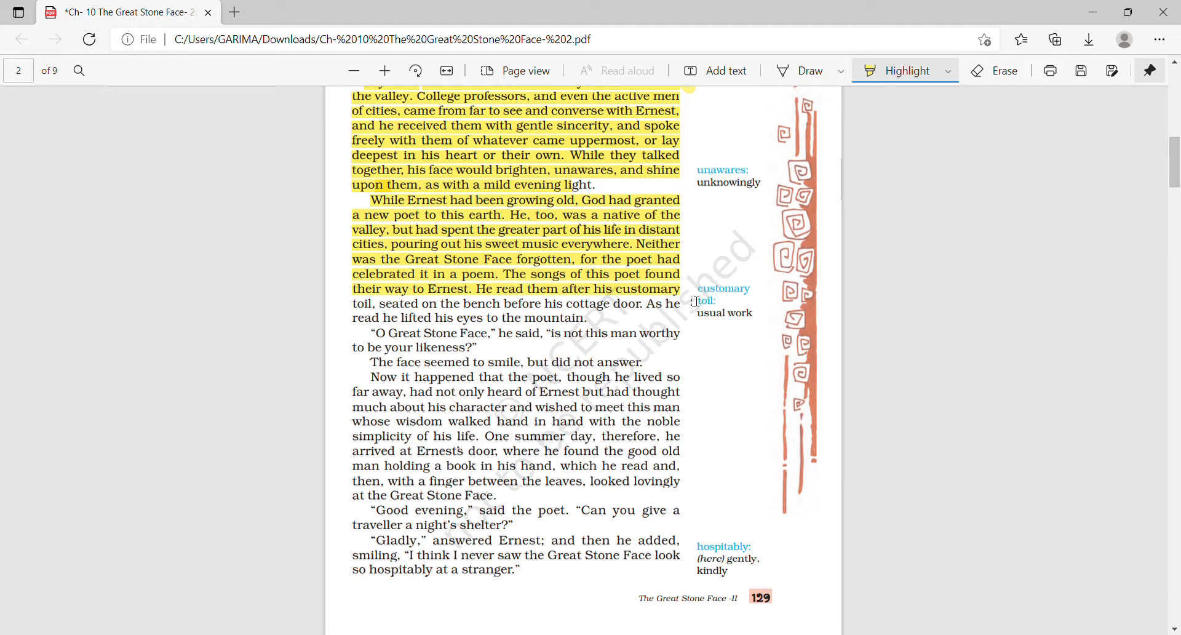
pyautogui.moveTo(696, 302); pyautogui.dragTo(696, 311)
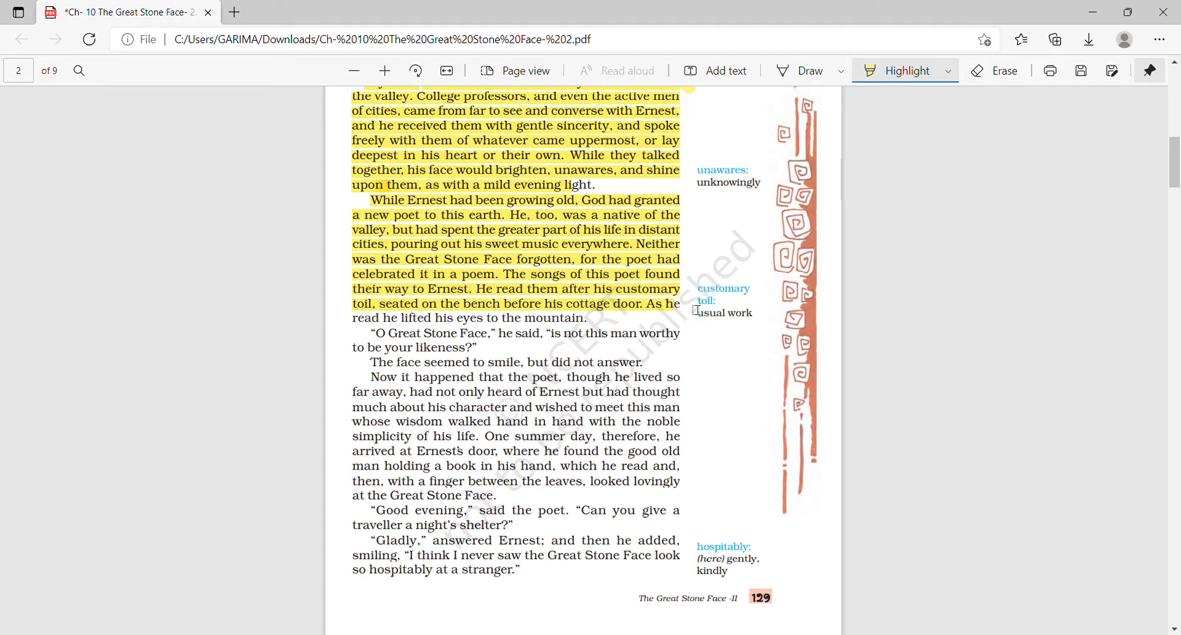
pyautogui.moveTo(697, 310); pyautogui.dragTo(698, 293)
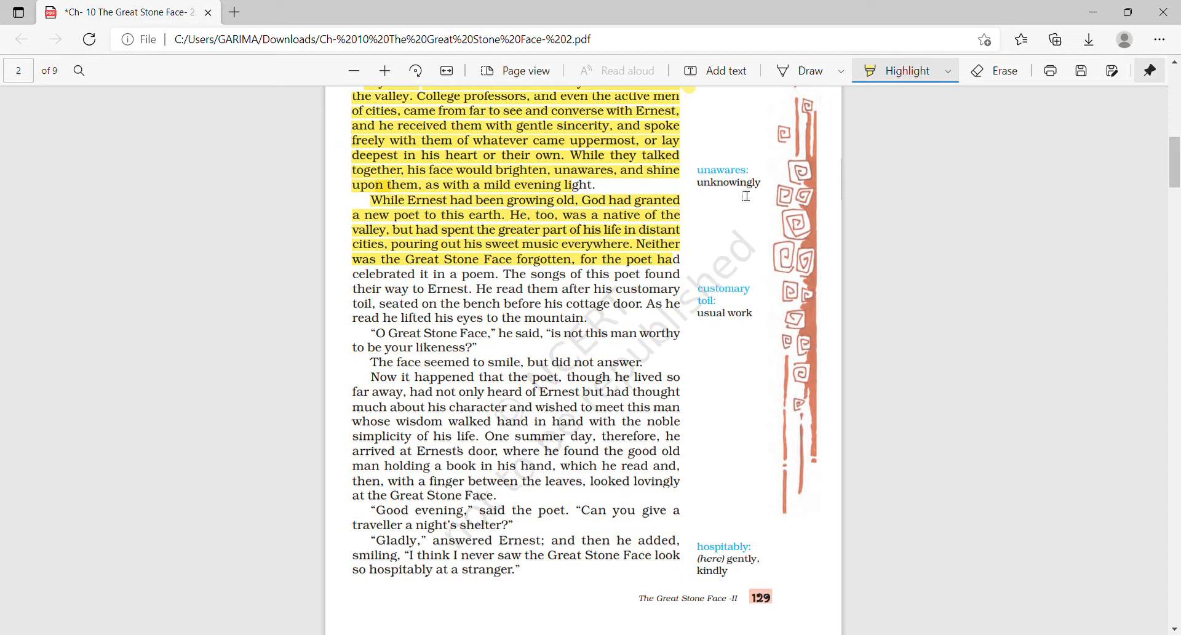
pyautogui.moveTo(759, 232)
pyautogui.mouseDown()
pyautogui.moveTo(690, 286)
pyautogui.moveTo(691, 311)
pyautogui.mouseUp()
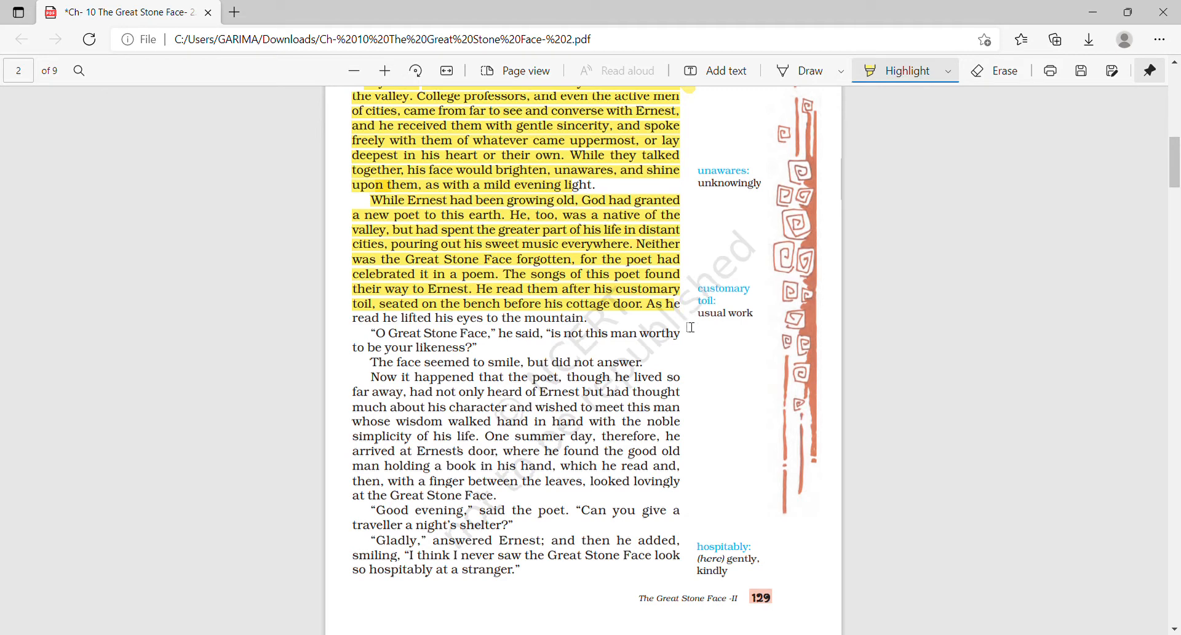
pyautogui.moveTo(690, 329); pyautogui.dragTo(666, 318)
pyautogui.moveTo(672, 327); pyautogui.dragTo(677, 317)
pyautogui.moveTo(683, 324); pyautogui.dragTo(695, 335)
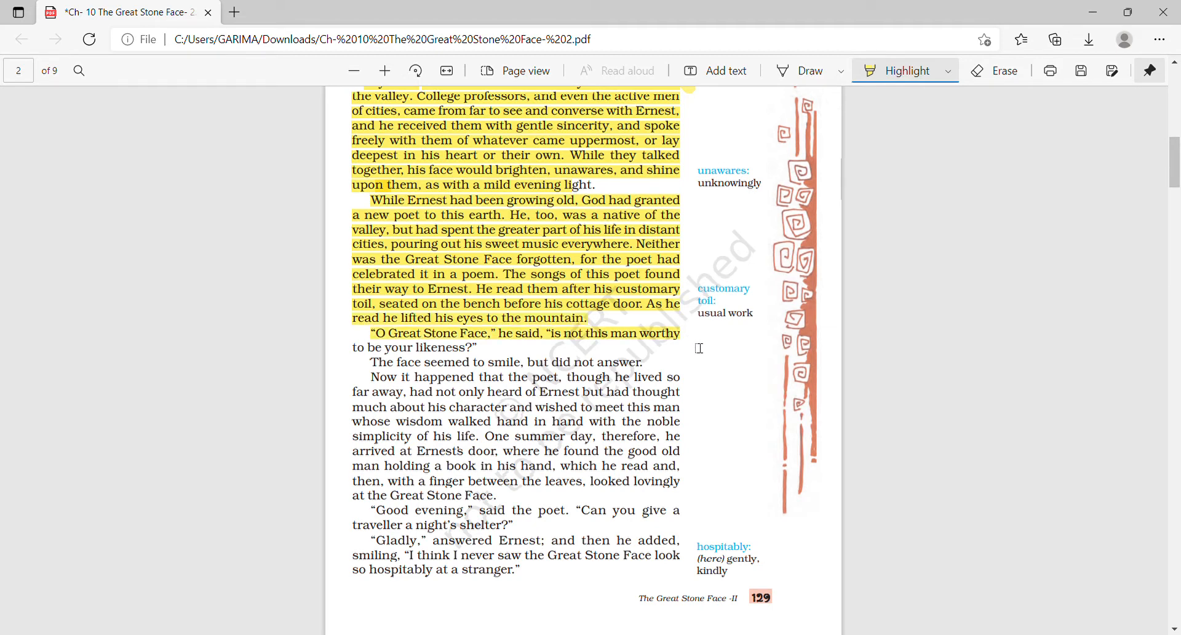
# - Drop the stray margin-gloss highlight and mark 'O Great Stone Face', 'to be your likeness' and 'The face seemed to smile' in yellow
pyautogui.moveTo(701, 386); pyautogui.dragTo(707, 344)
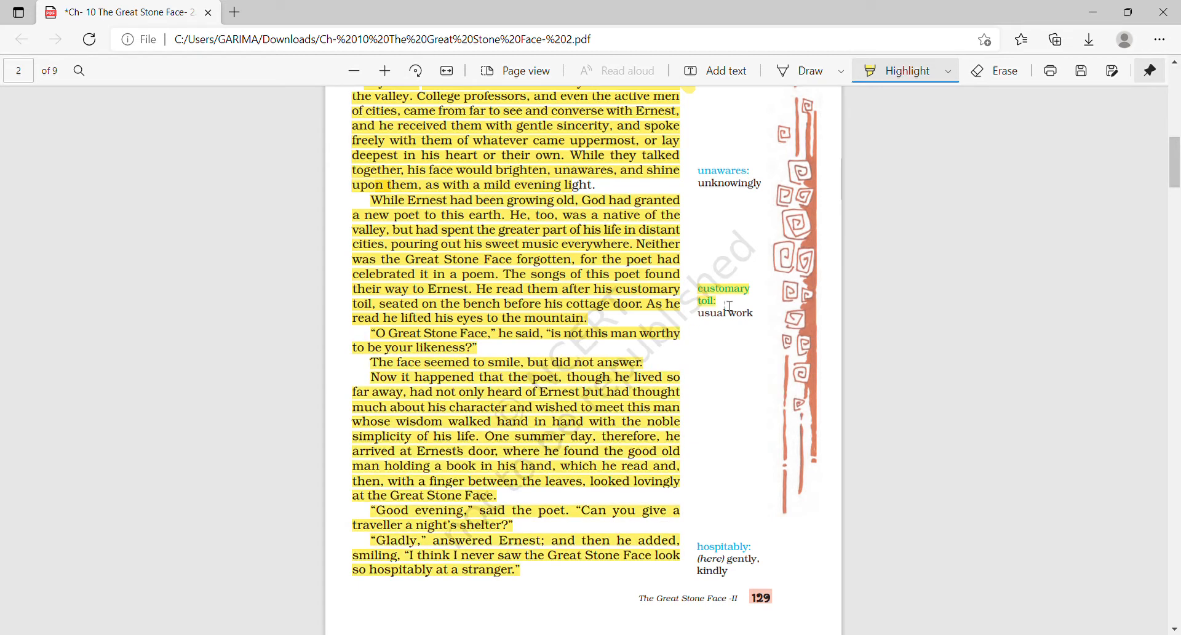
pyautogui.click(707, 300)
pyautogui.moveTo(707, 300)
pyautogui.mouseDown()
pyautogui.moveTo(692, 263)
pyautogui.moveTo(690, 333)
pyautogui.mouseUp()
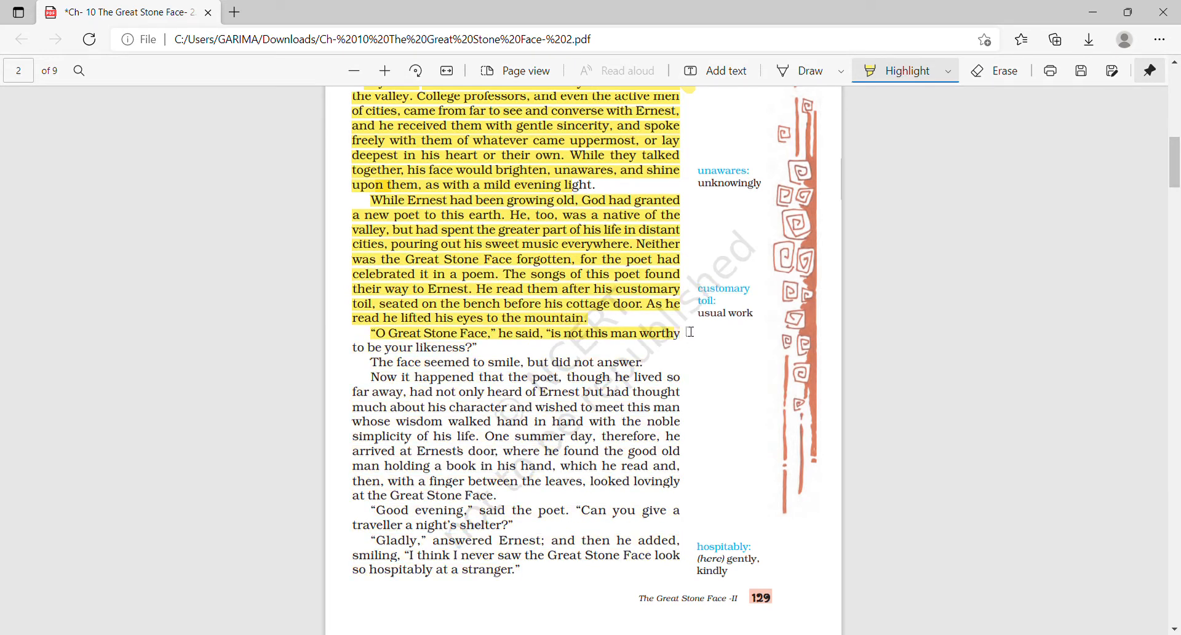
pyautogui.moveTo(689, 333); pyautogui.dragTo(683, 334)
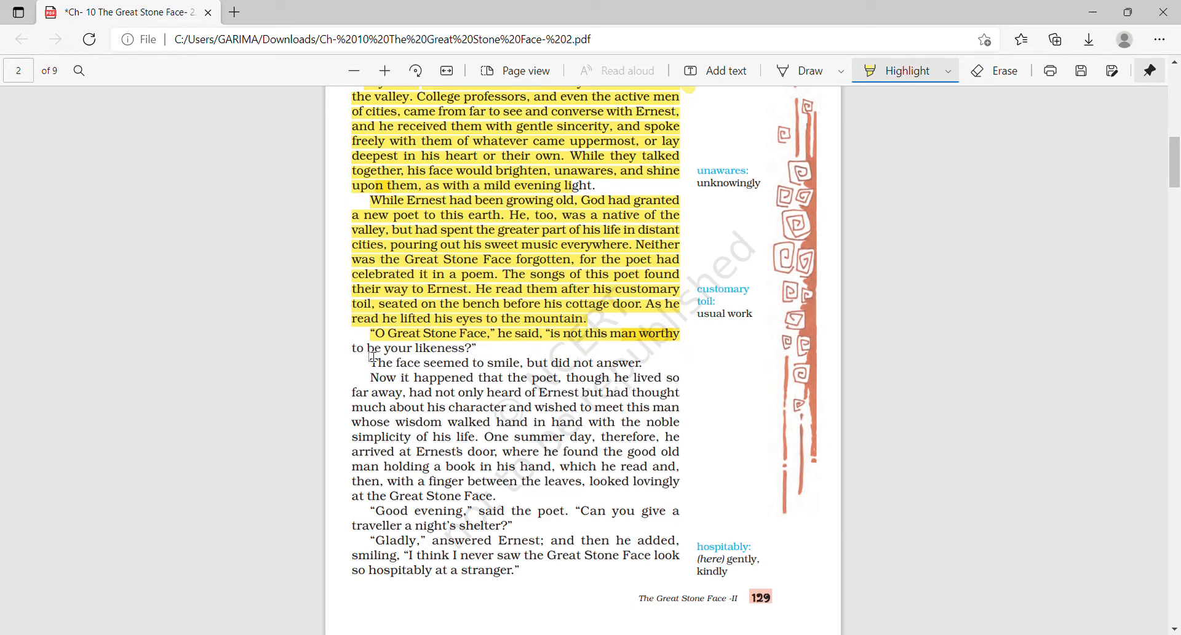
pyautogui.moveTo(354, 350); pyautogui.dragTo(496, 356)
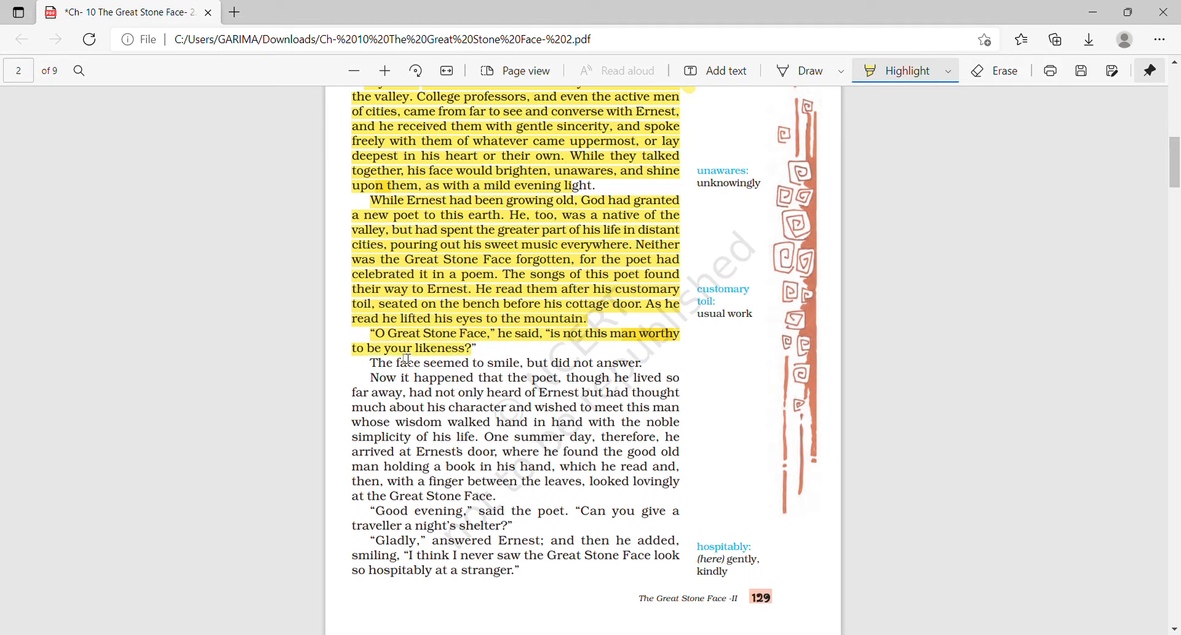
pyautogui.moveTo(404, 362)
pyautogui.mouseDown()
pyautogui.moveTo(464, 375)
pyautogui.moveTo(650, 366)
pyautogui.mouseUp()
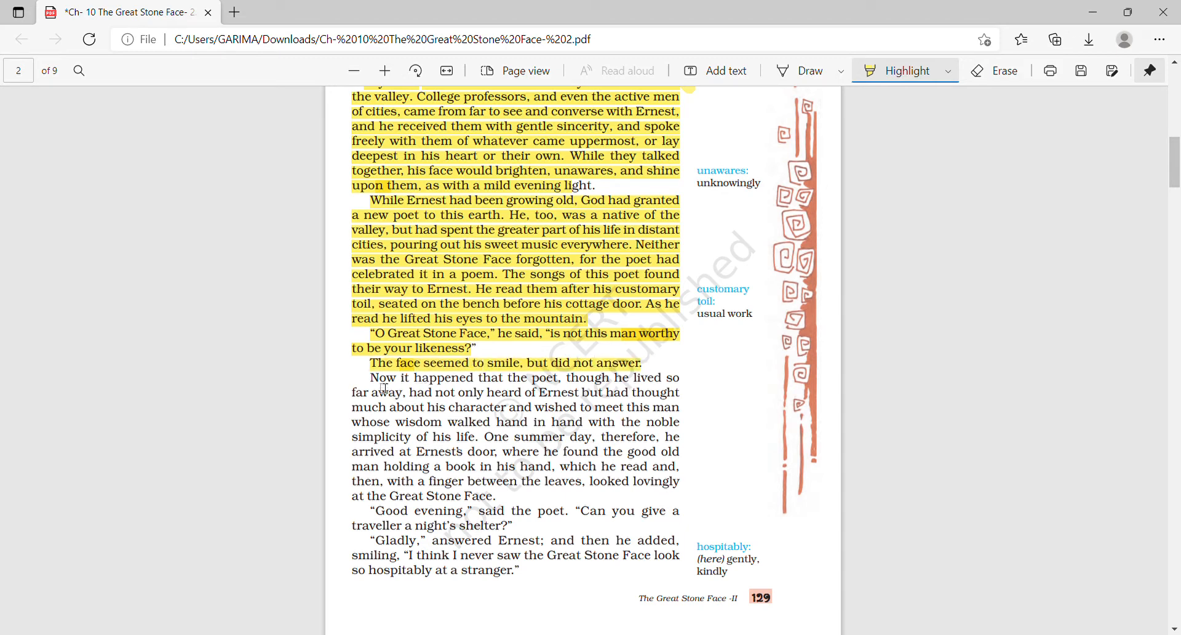
# - Highlight from 'Now it happened that the poet' through 'wished to meet this man' and the simplicity-of-his-life line
pyautogui.moveTo(371, 379); pyautogui.dragTo(584, 380)
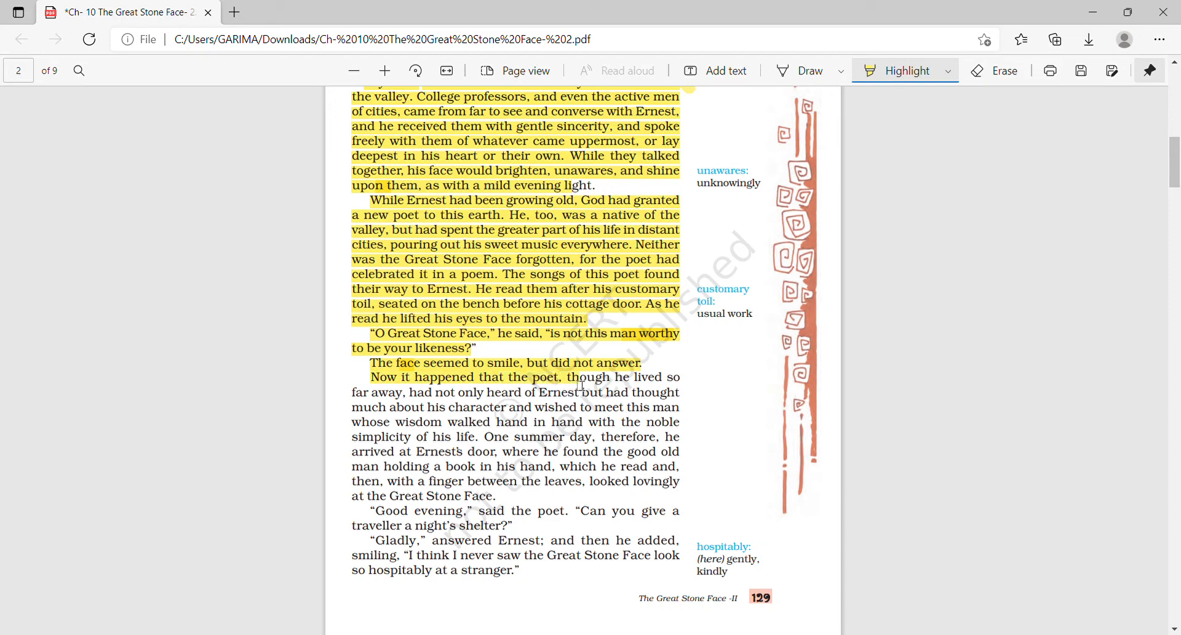
pyautogui.moveTo(581, 384); pyautogui.dragTo(692, 387)
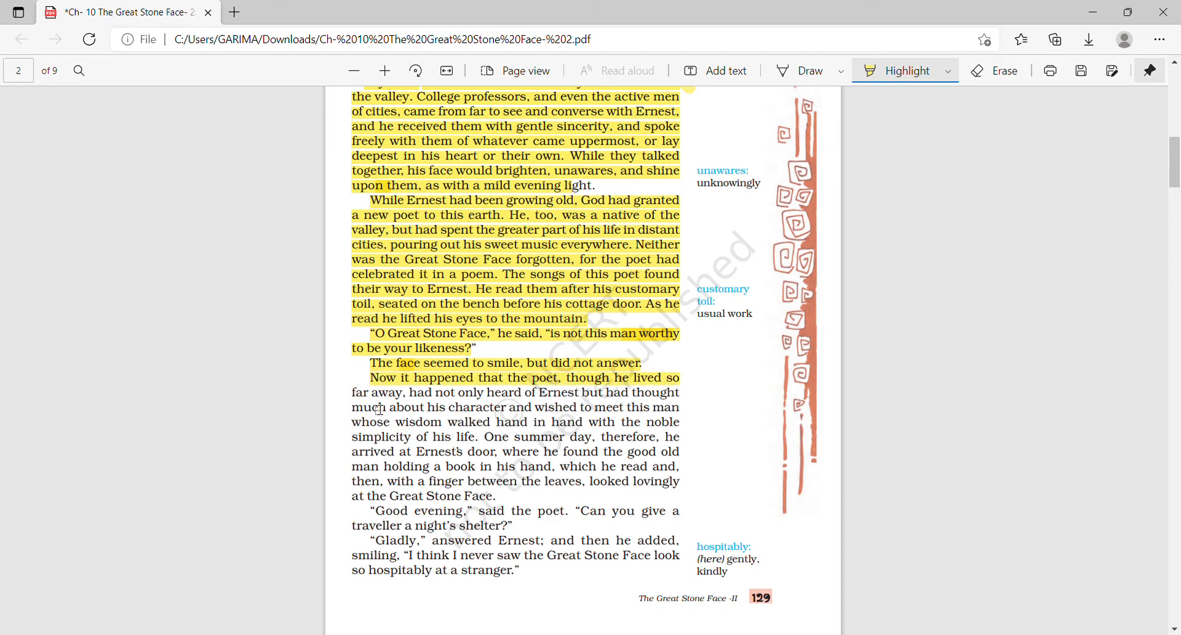
pyautogui.moveTo(353, 393); pyautogui.dragTo(588, 403)
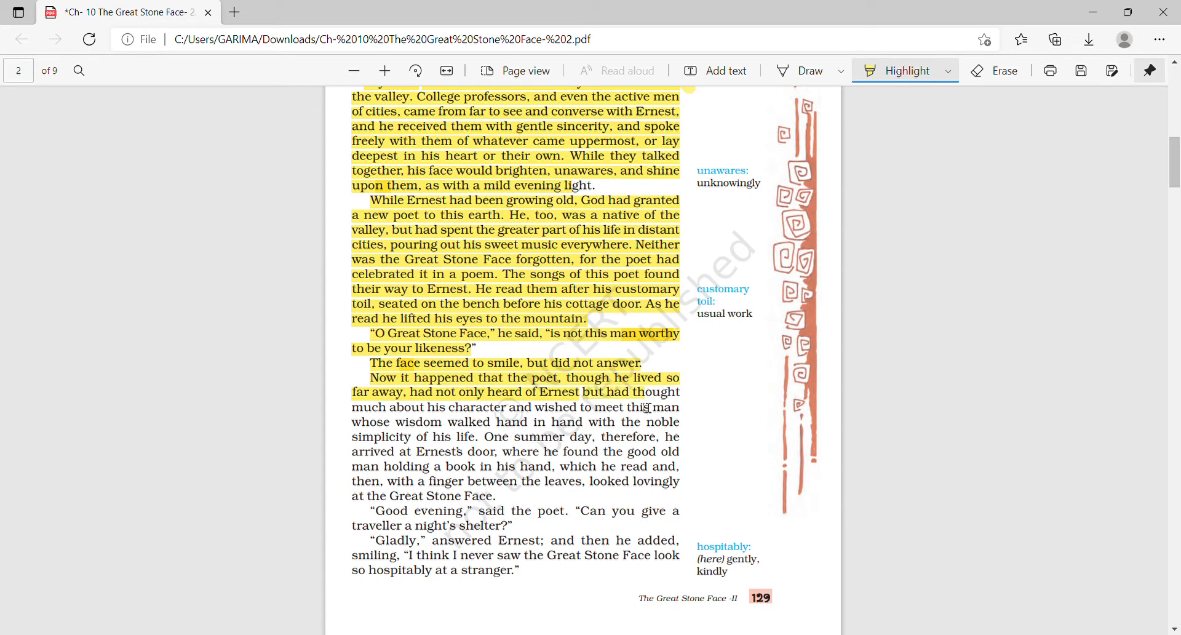
pyautogui.moveTo(646, 408); pyautogui.dragTo(647, 415)
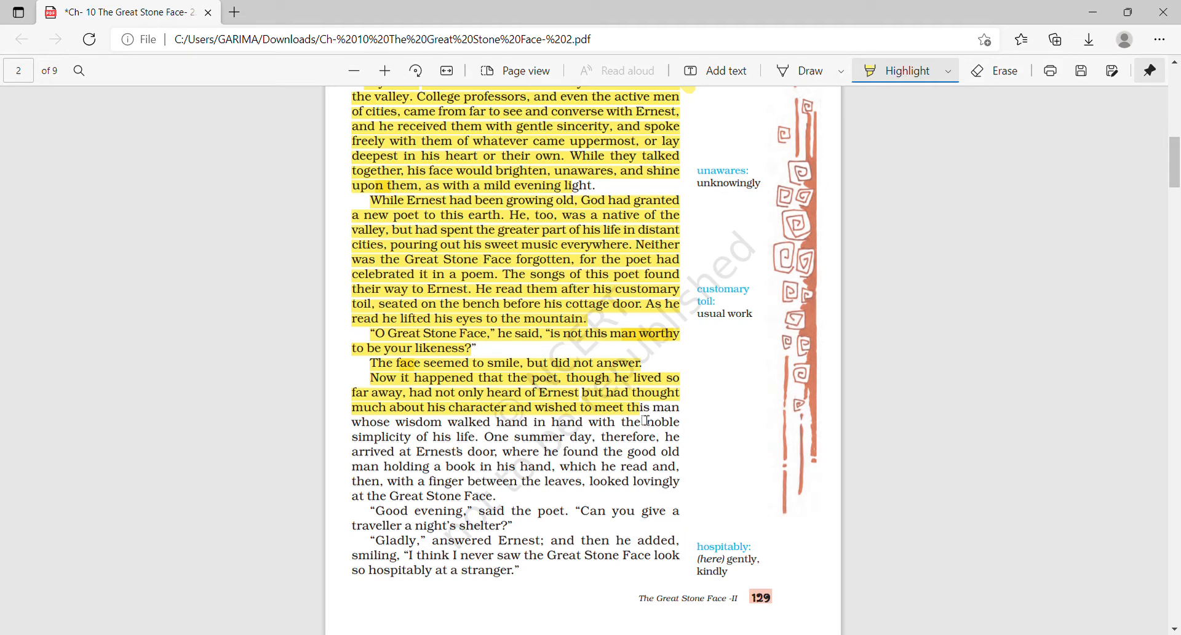
pyautogui.moveTo(644, 408); pyautogui.dragTo(680, 408)
pyautogui.moveTo(353, 423); pyautogui.dragTo(707, 427)
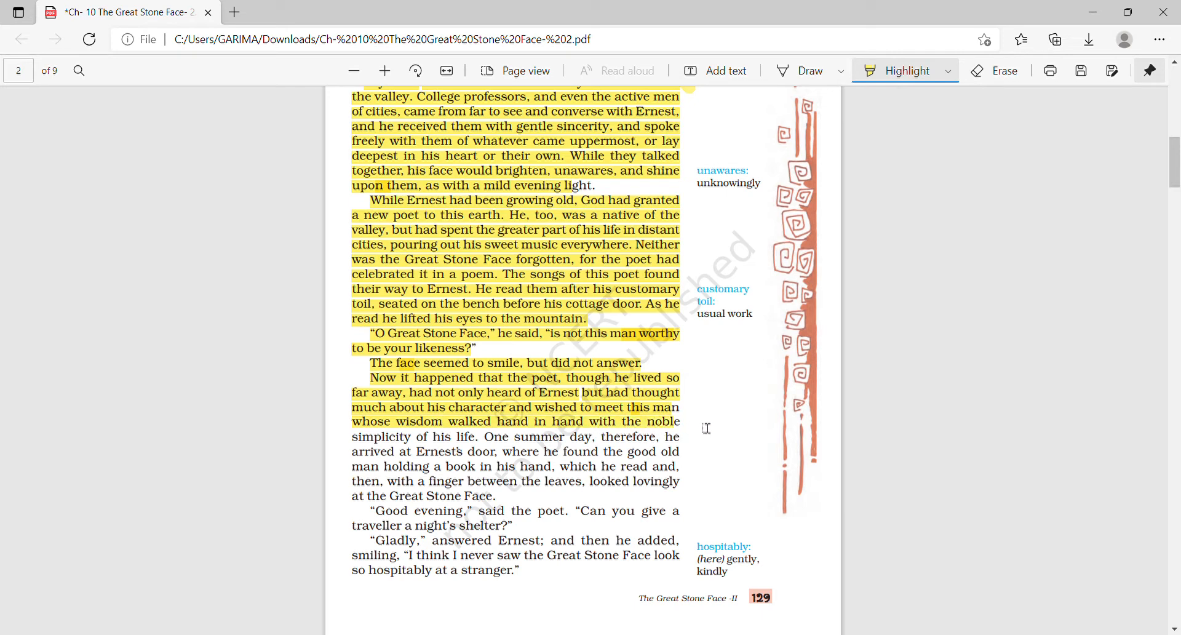
pyautogui.moveTo(707, 426); pyautogui.dragTo(703, 446)
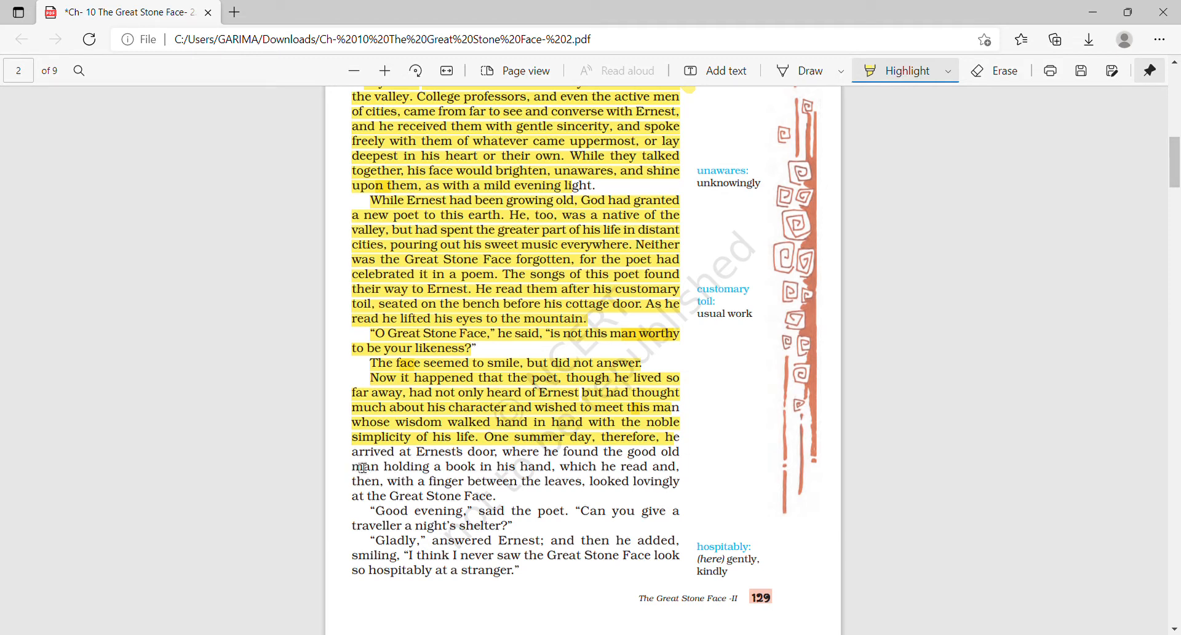
# - Highlight the 'arrived at Ernest's door' lines through the closing 'looked lovingly at the Great Stone Face.'
pyautogui.moveTo(352, 452)
pyautogui.mouseDown()
pyautogui.moveTo(687, 457)
pyautogui.moveTo(701, 480)
pyautogui.mouseUp()
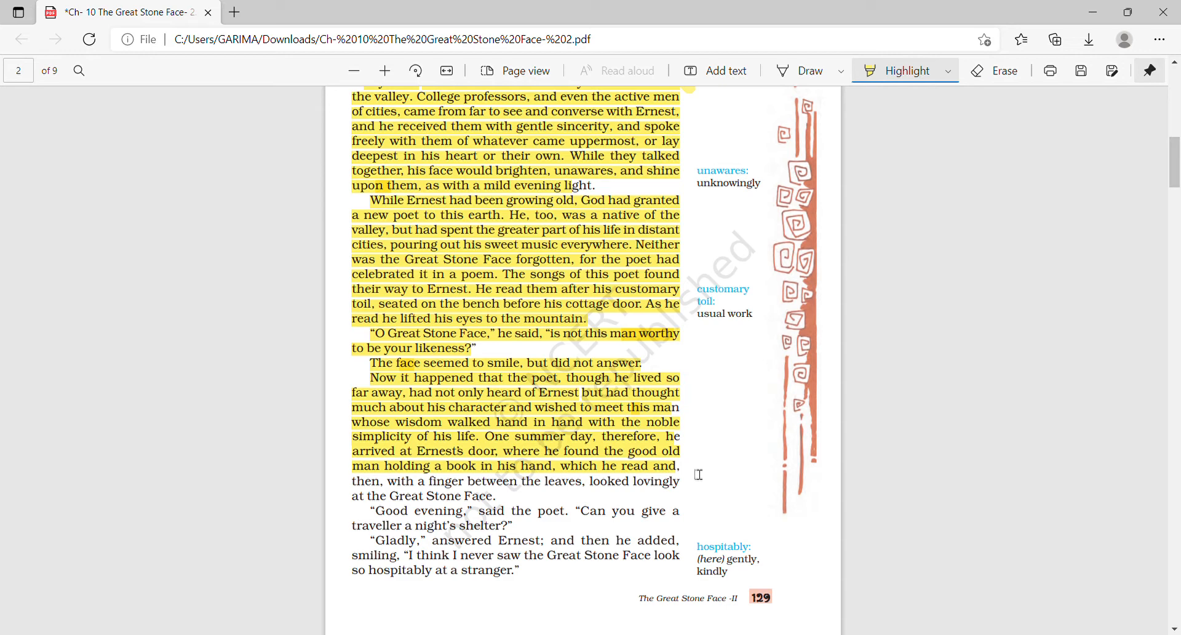
pyautogui.moveTo(698, 477); pyautogui.dragTo(697, 490)
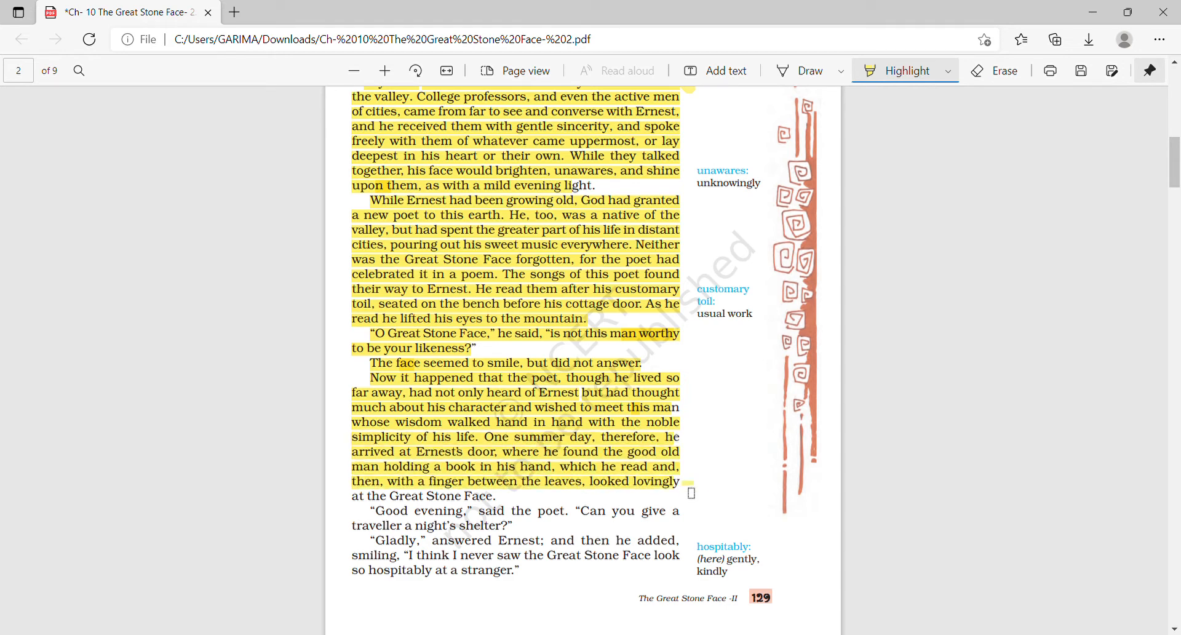
pyautogui.moveTo(690, 489); pyautogui.dragTo(473, 501)
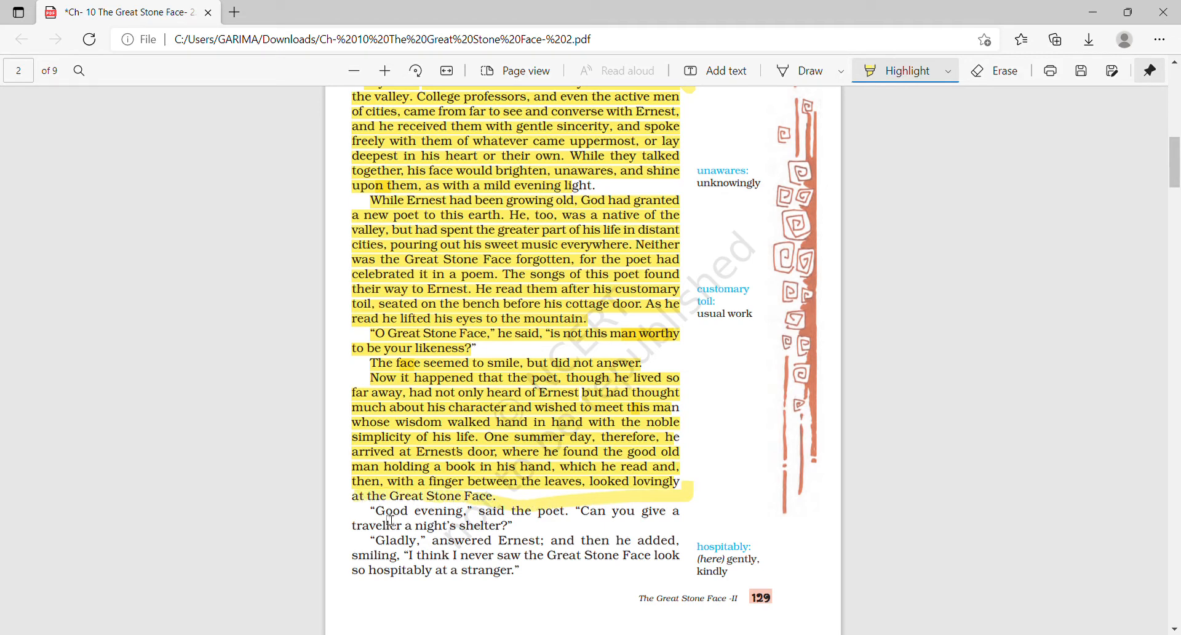
# - Highlight 'Good evening, said the poet', the night's-shelter and 'Gladly' lines through 'so hospitably at a stranger,'
pyautogui.moveTo(376, 514); pyautogui.dragTo(574, 513)
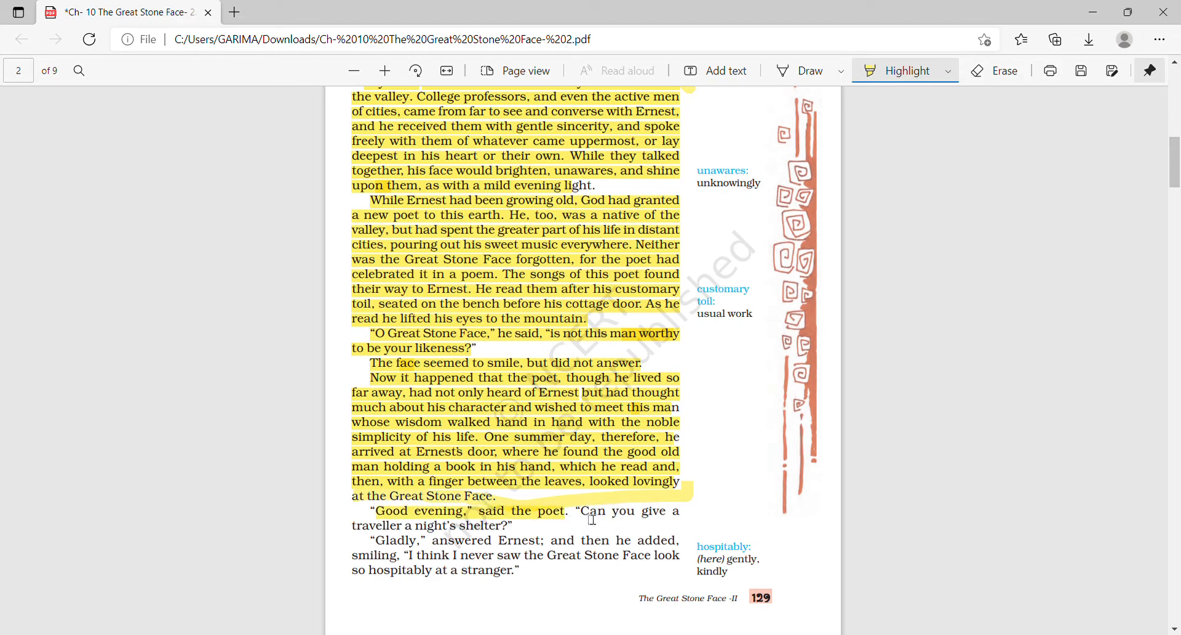
pyautogui.moveTo(579, 514); pyautogui.dragTo(679, 514)
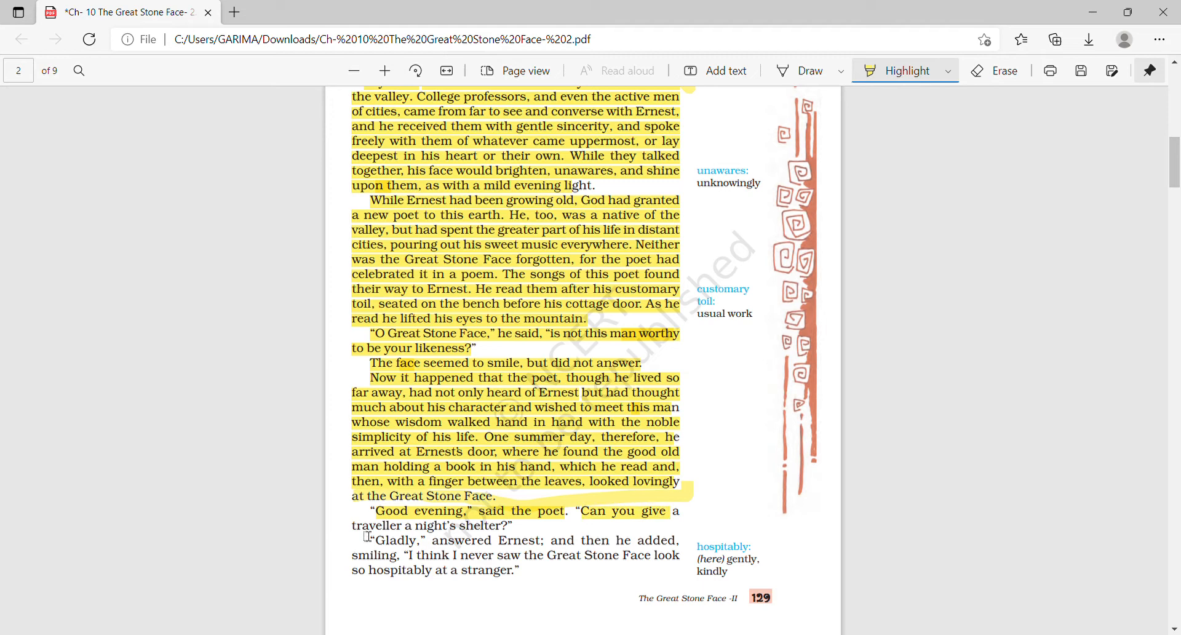
pyautogui.moveTo(353, 527); pyautogui.dragTo(513, 526)
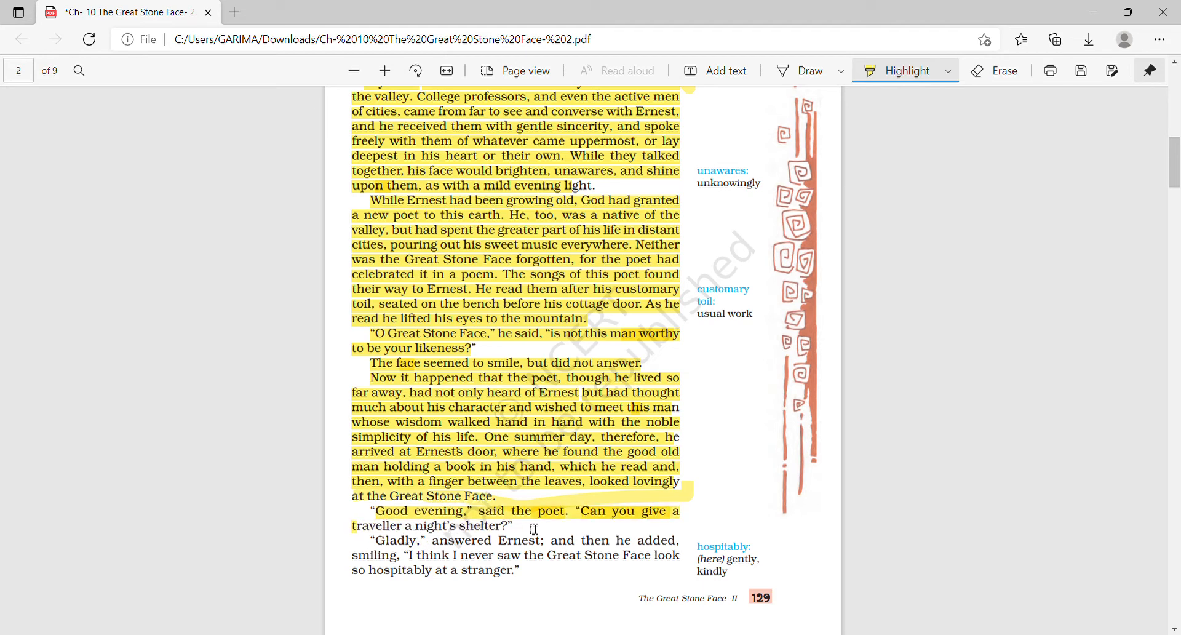
pyautogui.moveTo(372, 540); pyautogui.dragTo(542, 542)
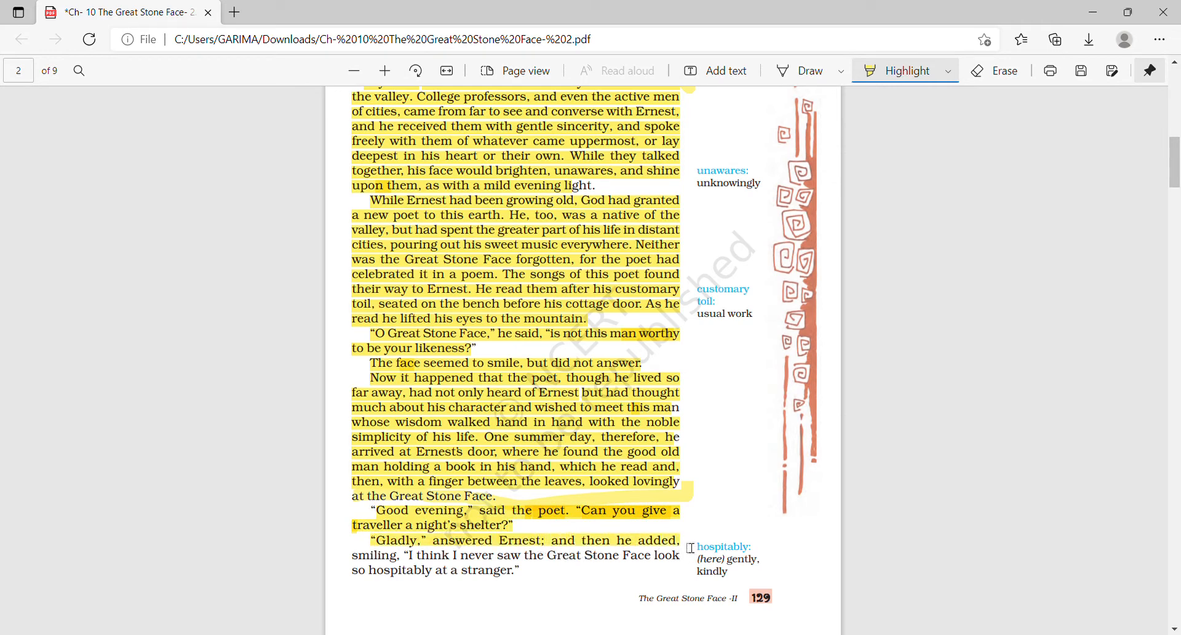
pyautogui.moveTo(554, 541); pyautogui.dragTo(679, 541)
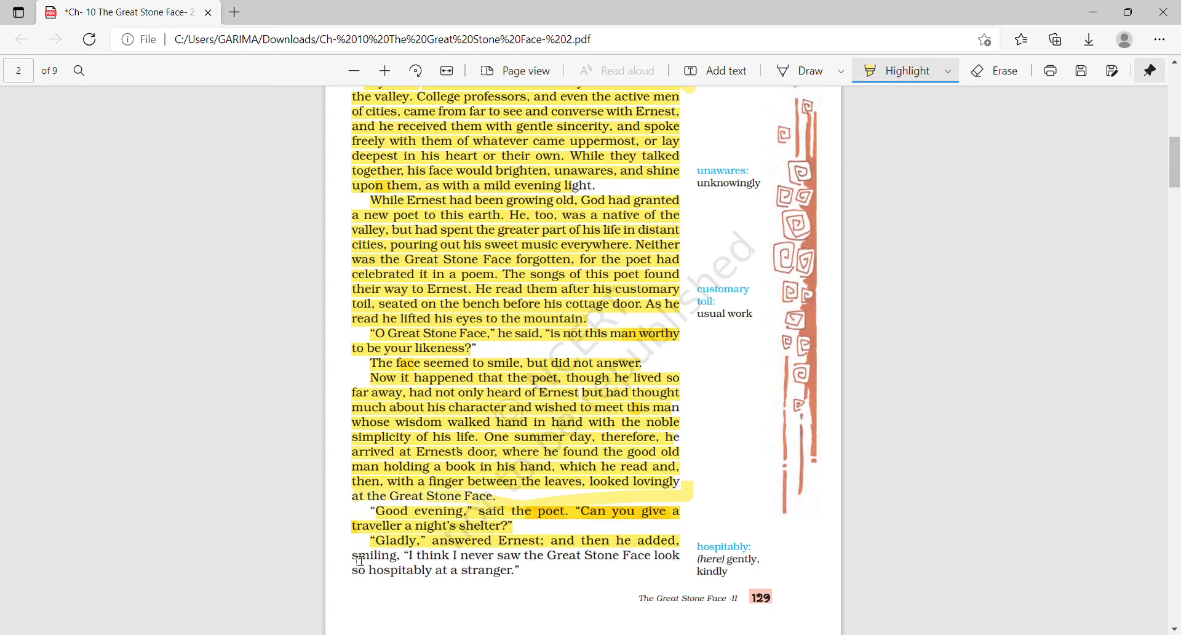
pyautogui.moveTo(354, 557); pyautogui.dragTo(679, 558)
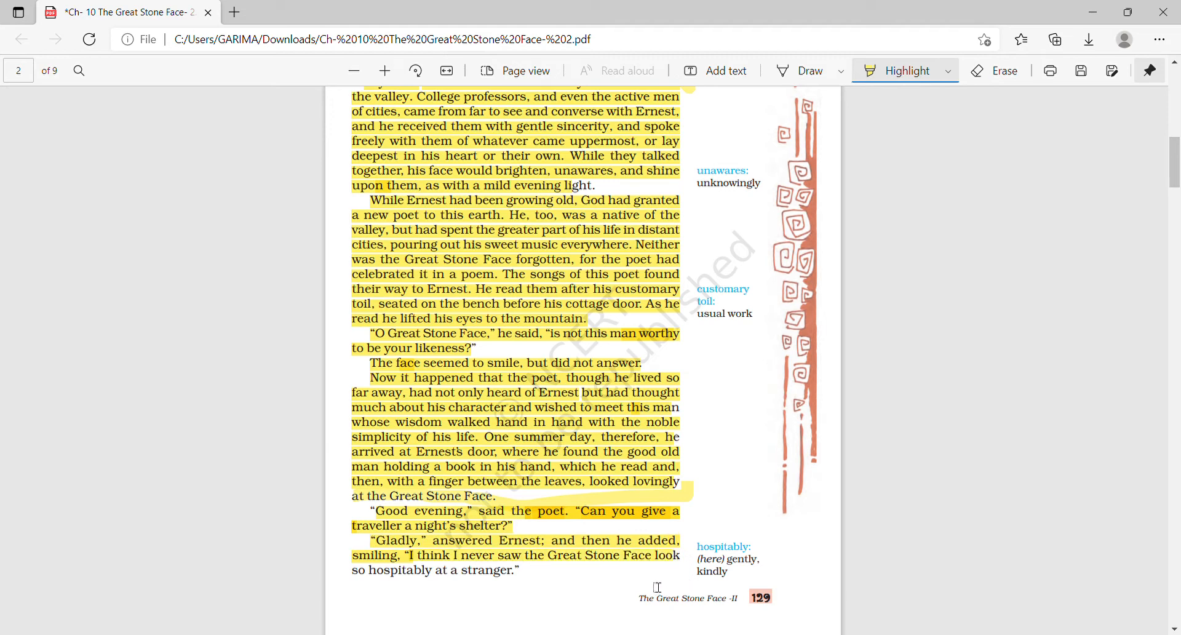
pyautogui.moveTo(352, 569); pyautogui.dragTo(521, 569)
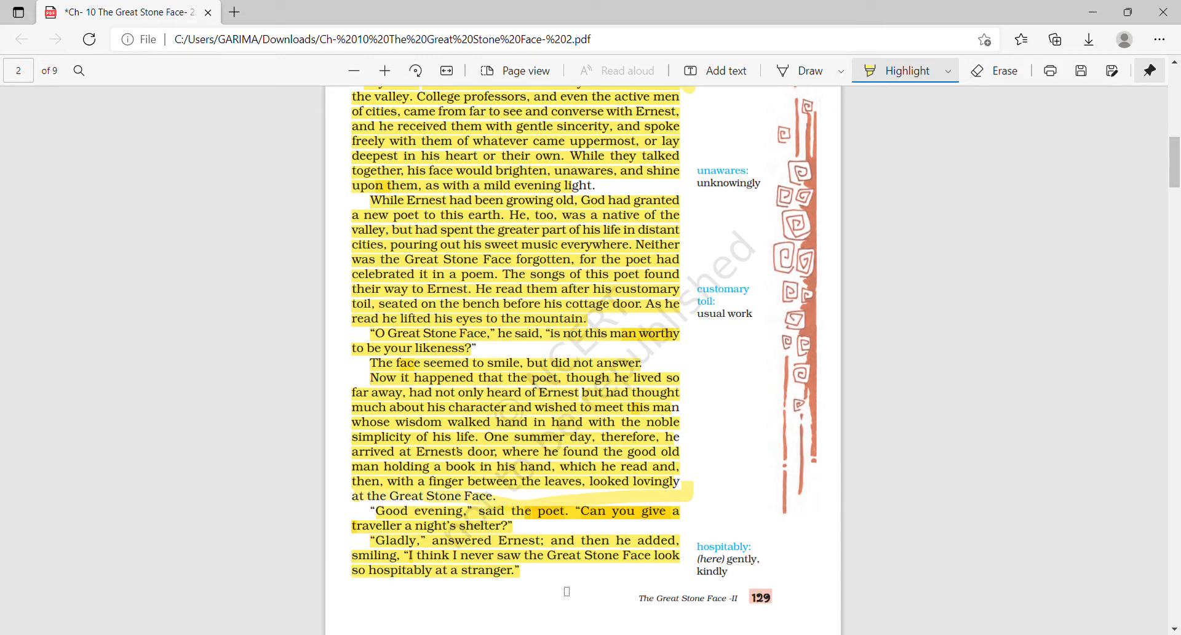
pyautogui.scroll(-2, 567, 592)
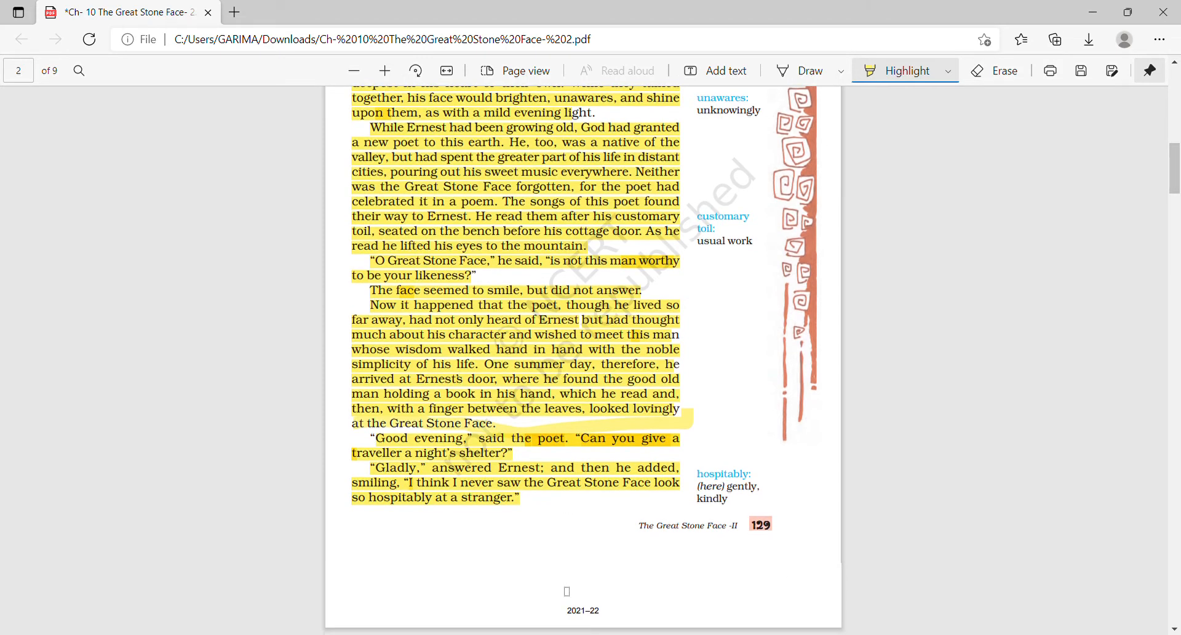
pyautogui.scroll(-2, 567, 592)
pyautogui.scroll(-2, 567, 592)
pyautogui.scroll(-2, 591, 369)
pyautogui.scroll(-2, 591, 370)
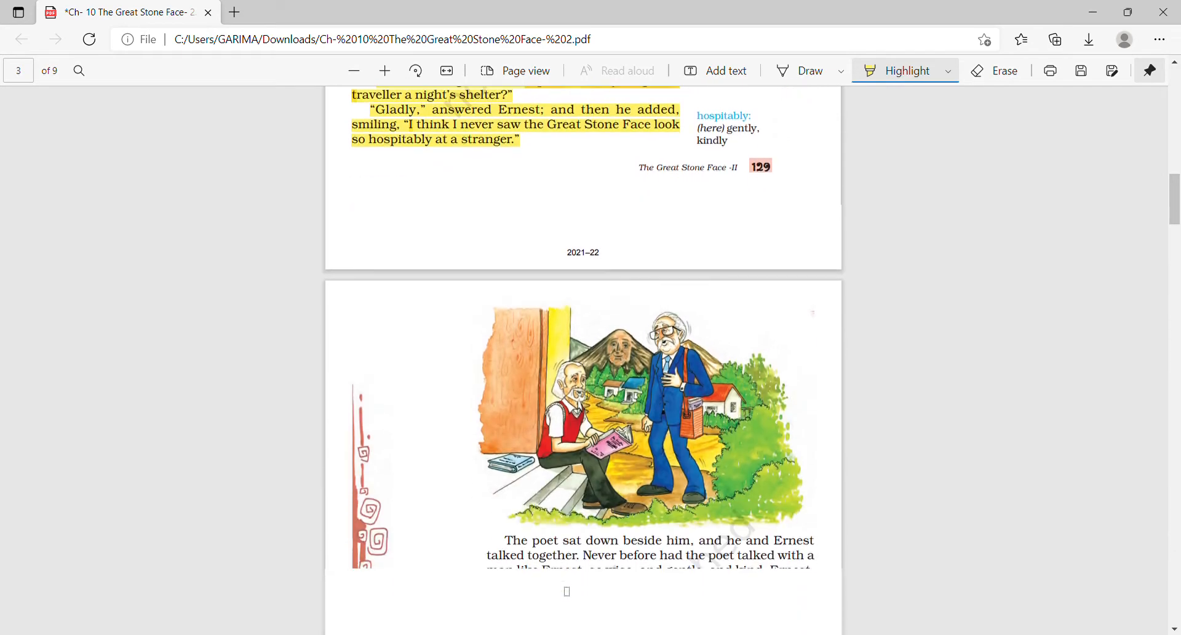
pyautogui.scroll(-2, 591, 369)
pyautogui.scroll(-2, 591, 370)
pyautogui.scroll(-2, 568, 592)
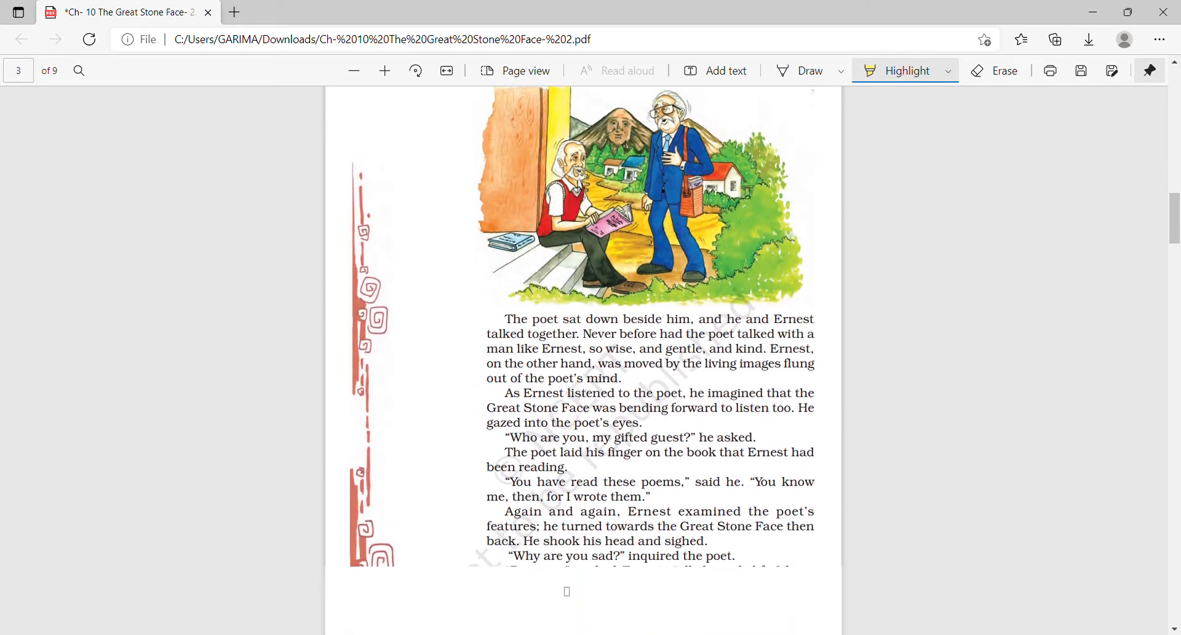
pyautogui.scroll(-2, 567, 591)
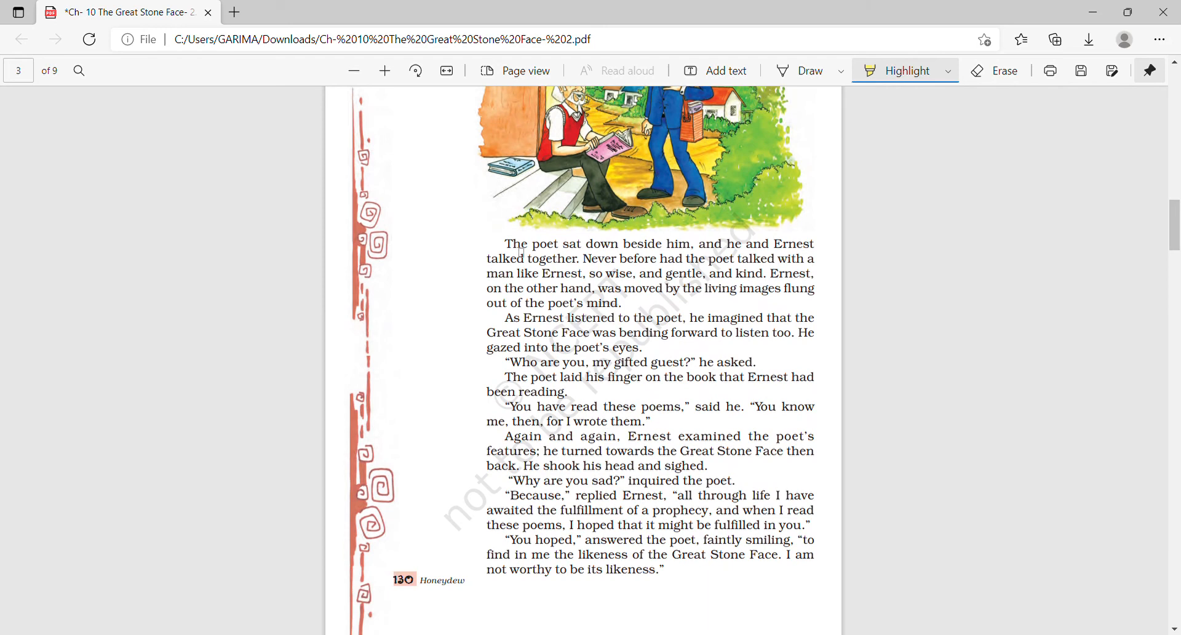
# - Highlight the paragraph from 'The poet sat down beside him' through 'out of the poet's mind.'
pyautogui.moveTo(506, 244); pyautogui.dragTo(823, 253)
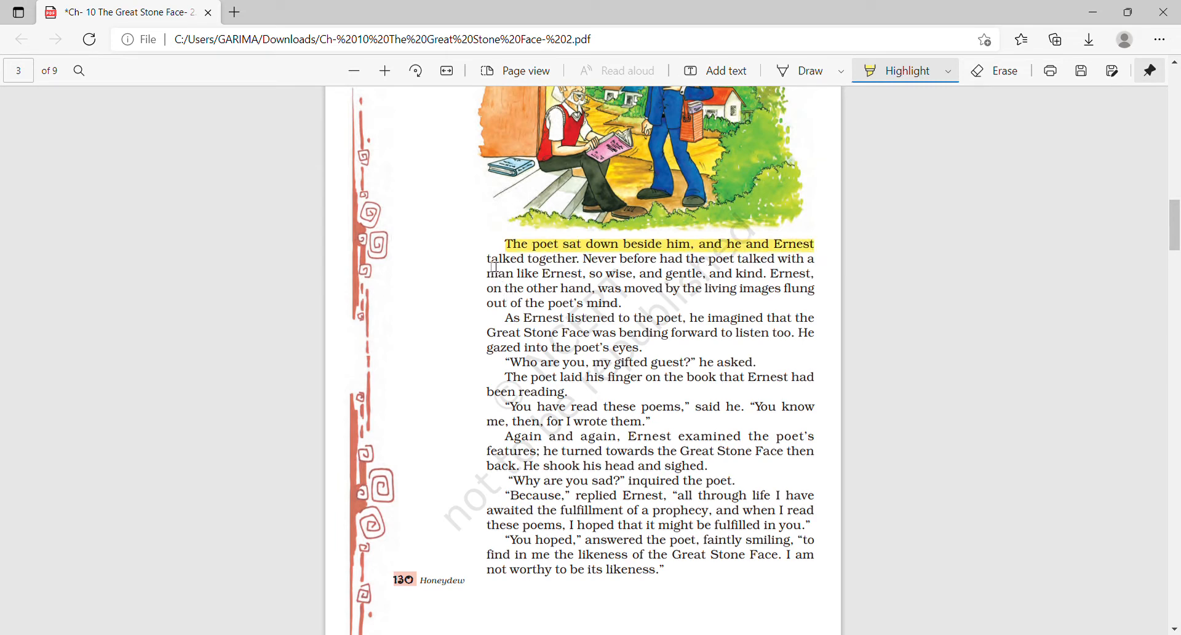
pyautogui.moveTo(489, 259)
pyautogui.mouseDown()
pyautogui.moveTo(785, 260)
pyautogui.moveTo(606, 280)
pyautogui.moveTo(822, 282)
pyautogui.mouseUp()
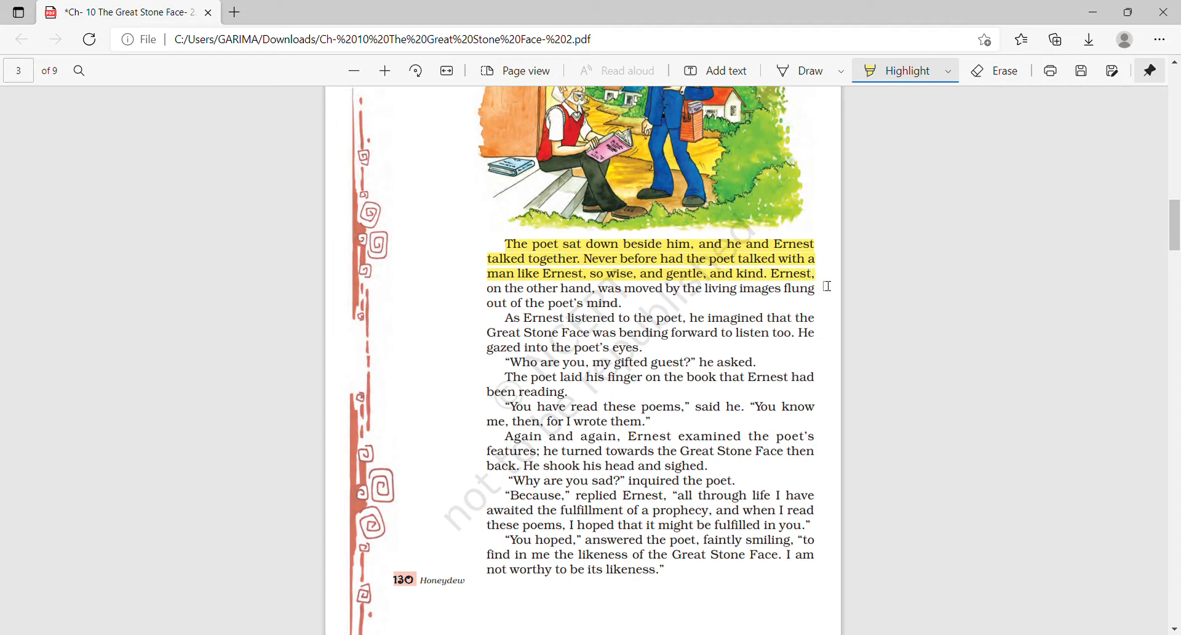
pyautogui.moveTo(828, 287); pyautogui.dragTo(832, 297)
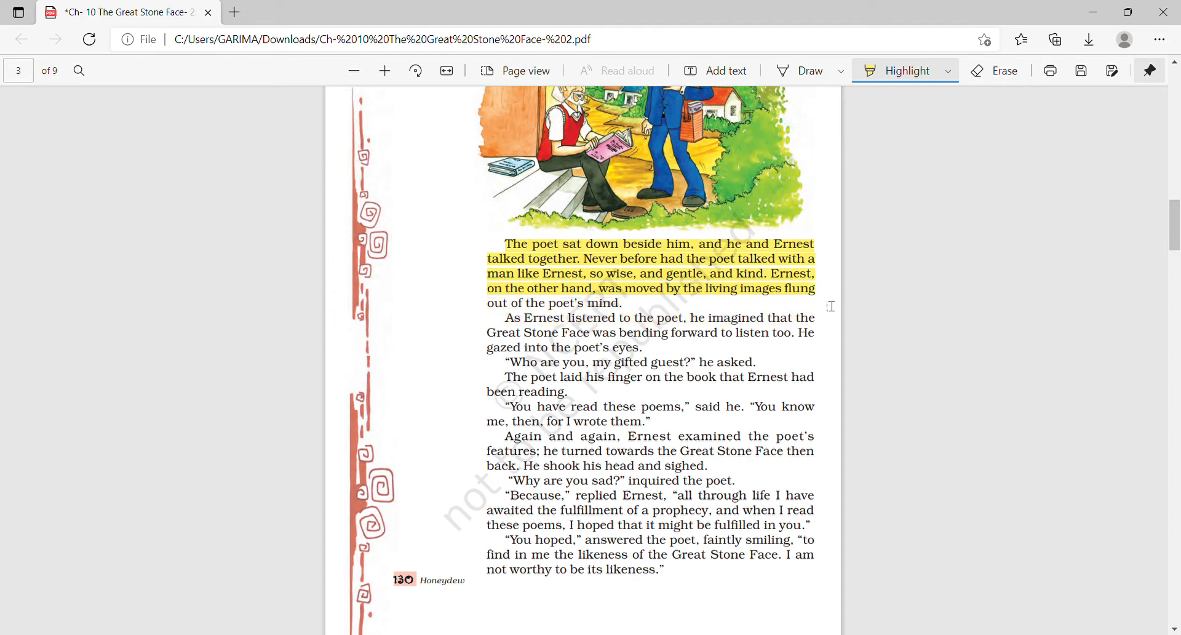
pyautogui.moveTo(840, 315); pyautogui.dragTo(835, 306)
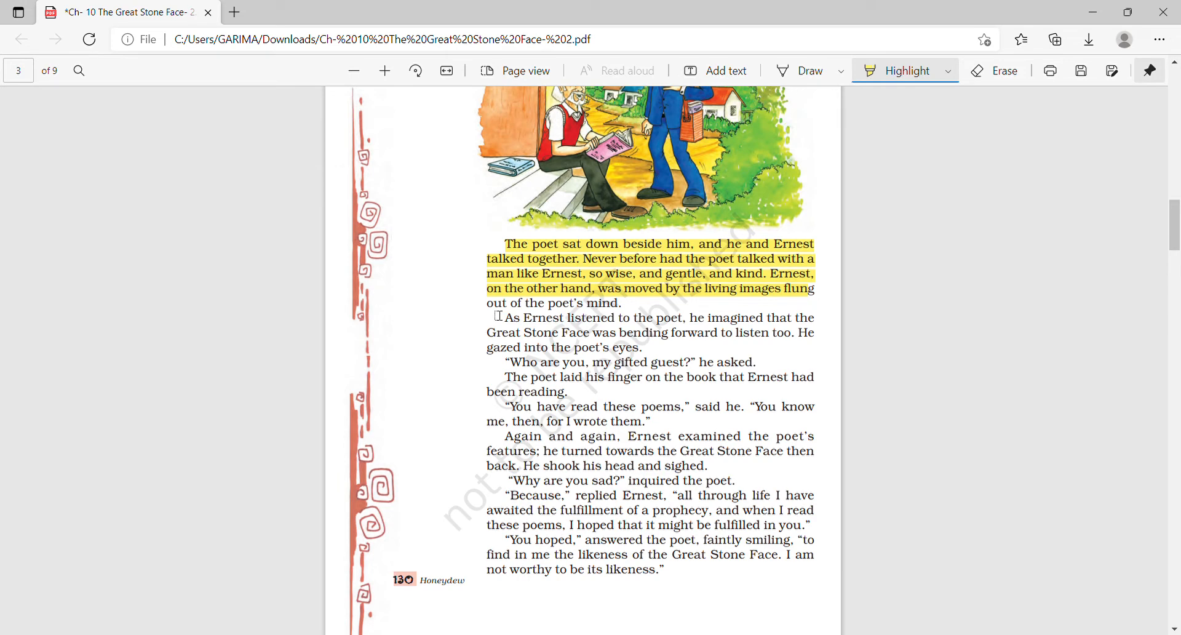
pyautogui.moveTo(488, 303); pyautogui.dragTo(622, 304)
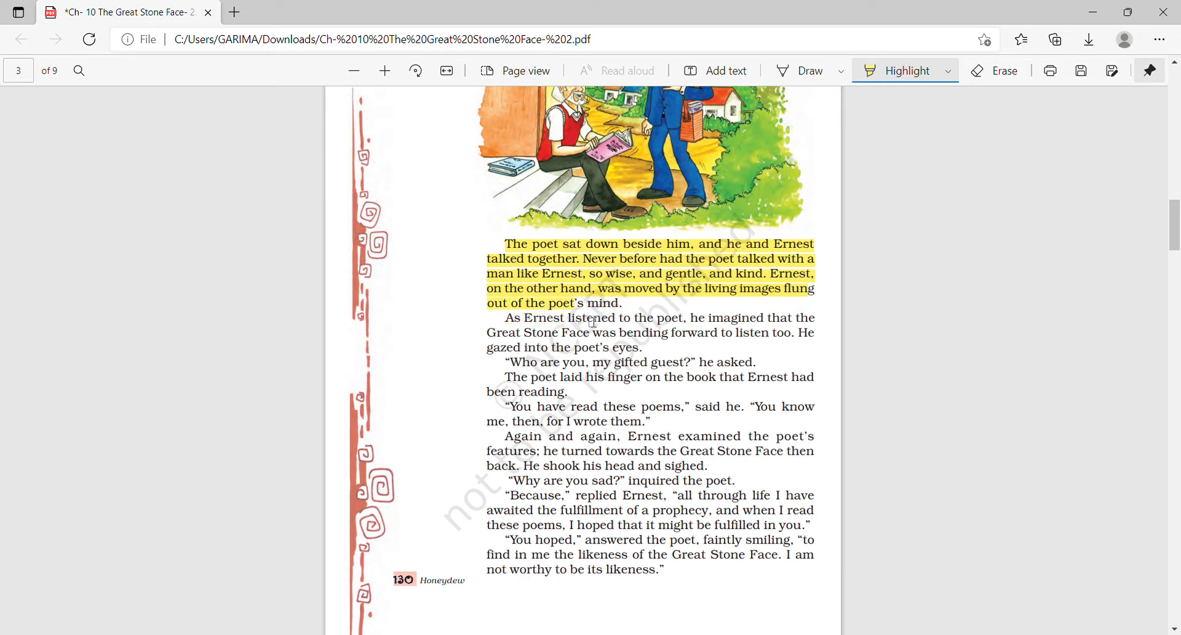
# - Highlight 'As Ernest listened to the poet' through 'Who are you, my gifted guest?' and 'for I wrote them.'
pyautogui.moveTo(506, 318); pyautogui.dragTo(832, 329)
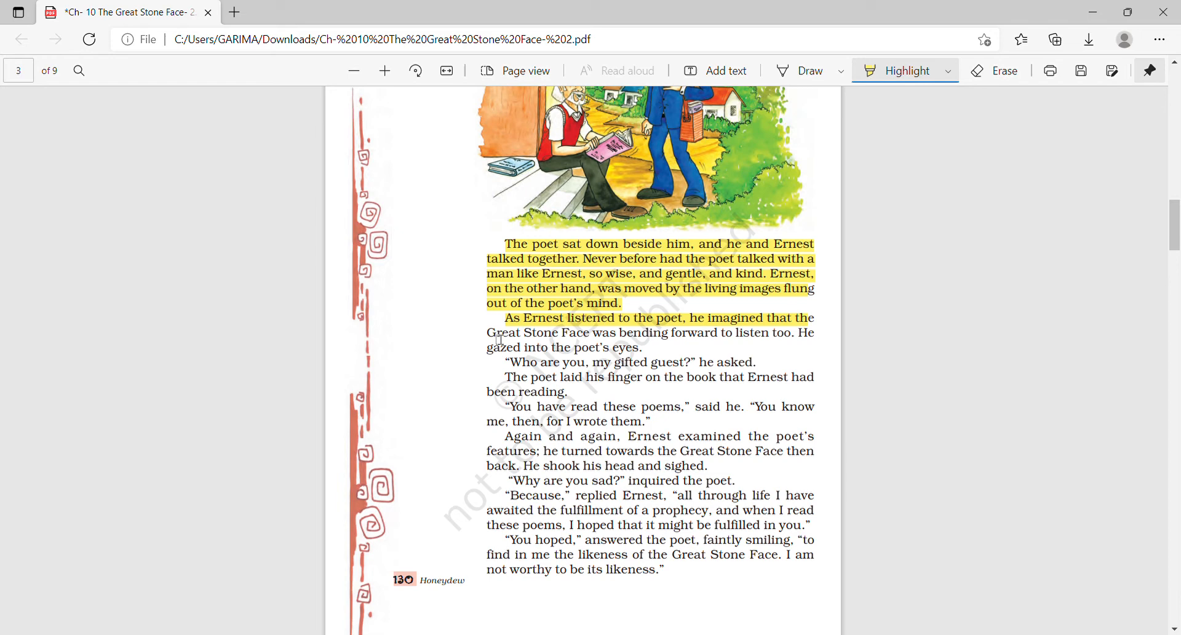
pyautogui.moveTo(490, 332); pyautogui.dragTo(803, 346)
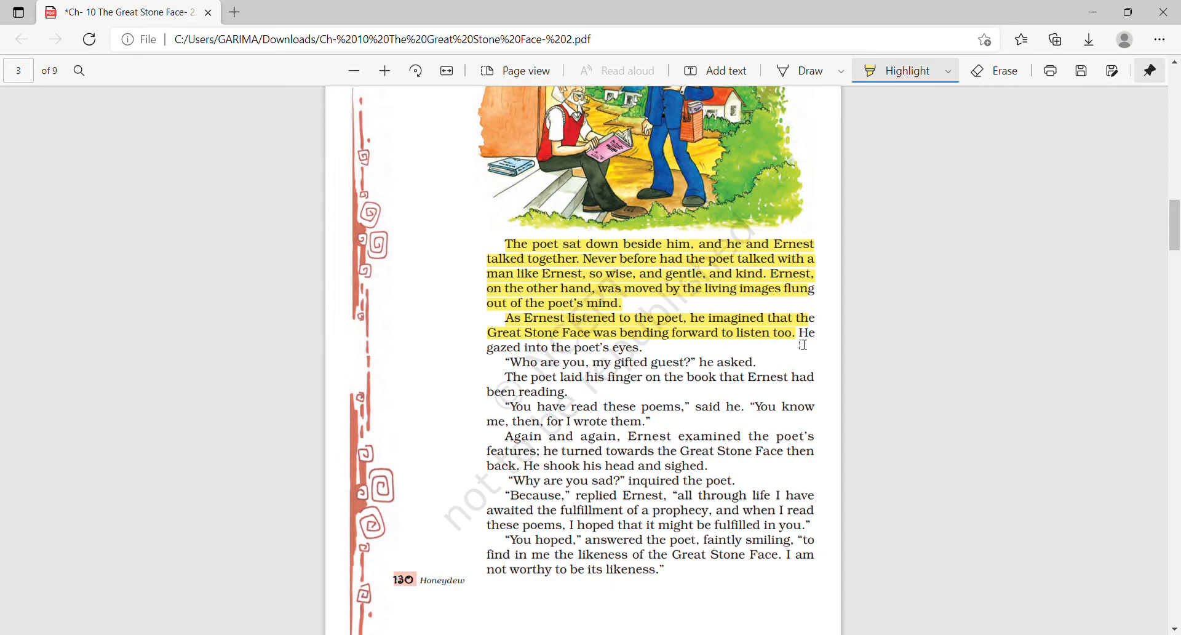
pyautogui.moveTo(807, 362); pyautogui.dragTo(700, 357)
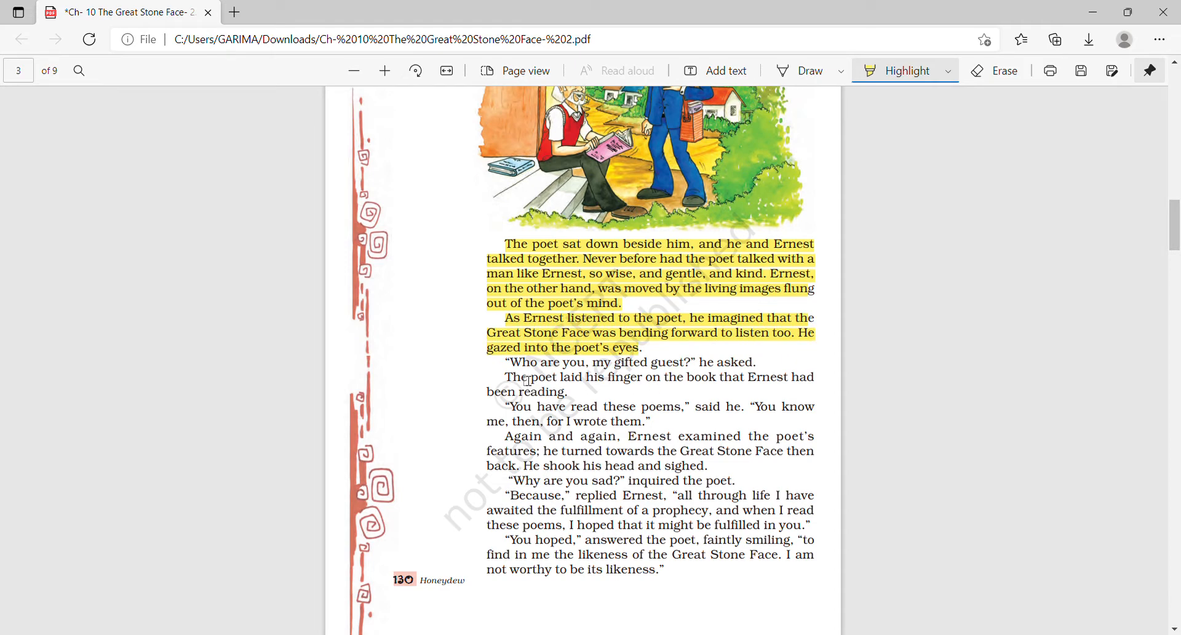
pyautogui.moveTo(506, 361); pyautogui.dragTo(700, 364)
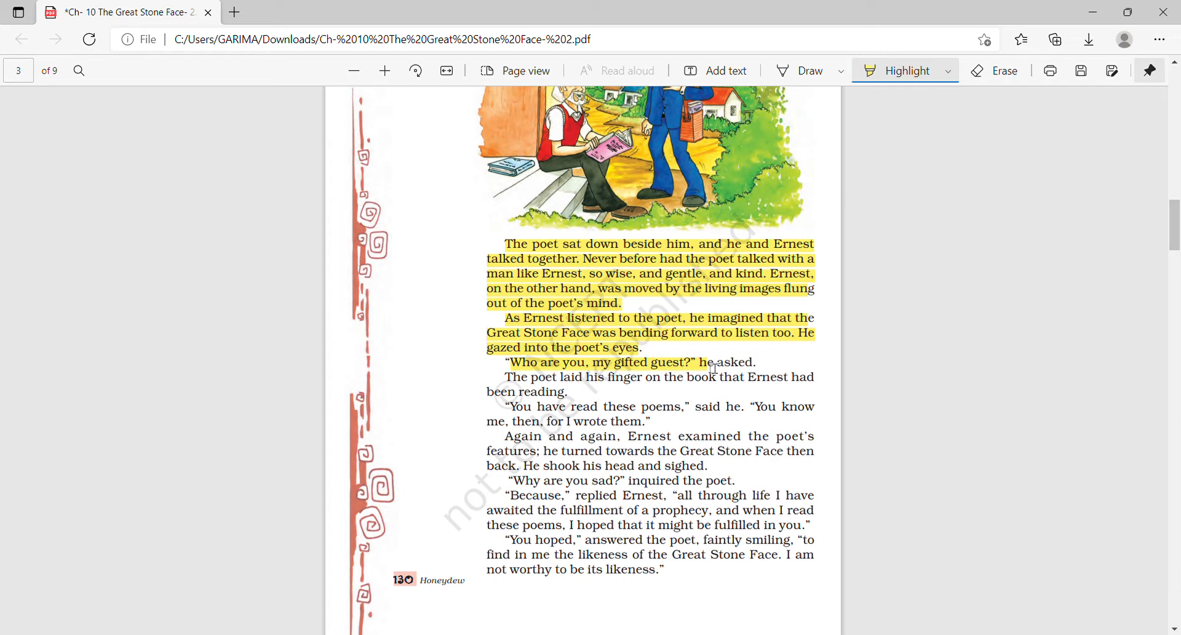
pyautogui.moveTo(699, 363); pyautogui.dragTo(756, 363)
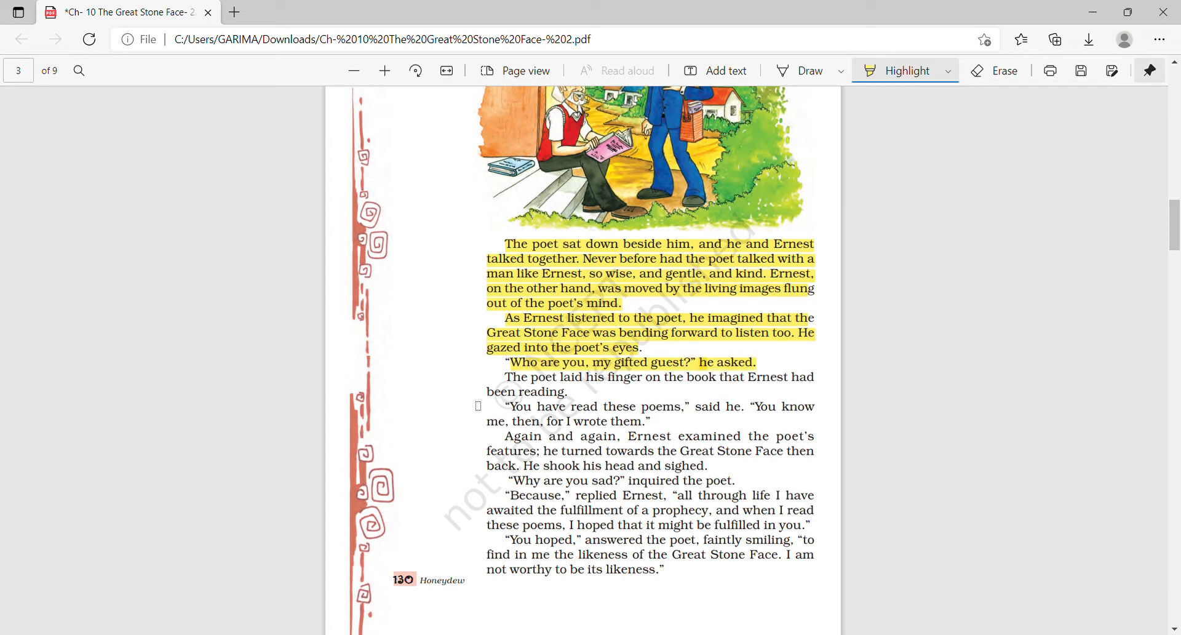
pyautogui.moveTo(506, 377); pyautogui.dragTo(789, 378)
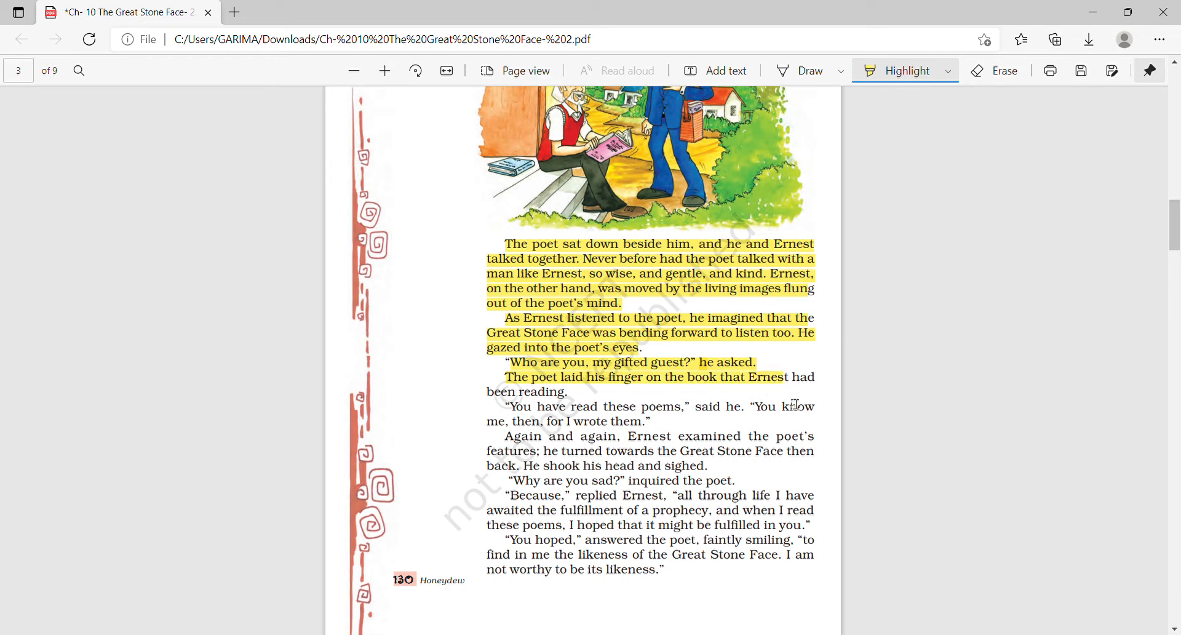
pyautogui.moveTo(788, 378)
pyautogui.mouseDown()
pyautogui.moveTo(791, 407)
pyautogui.moveTo(766, 411)
pyautogui.moveTo(810, 408)
pyautogui.mouseUp()
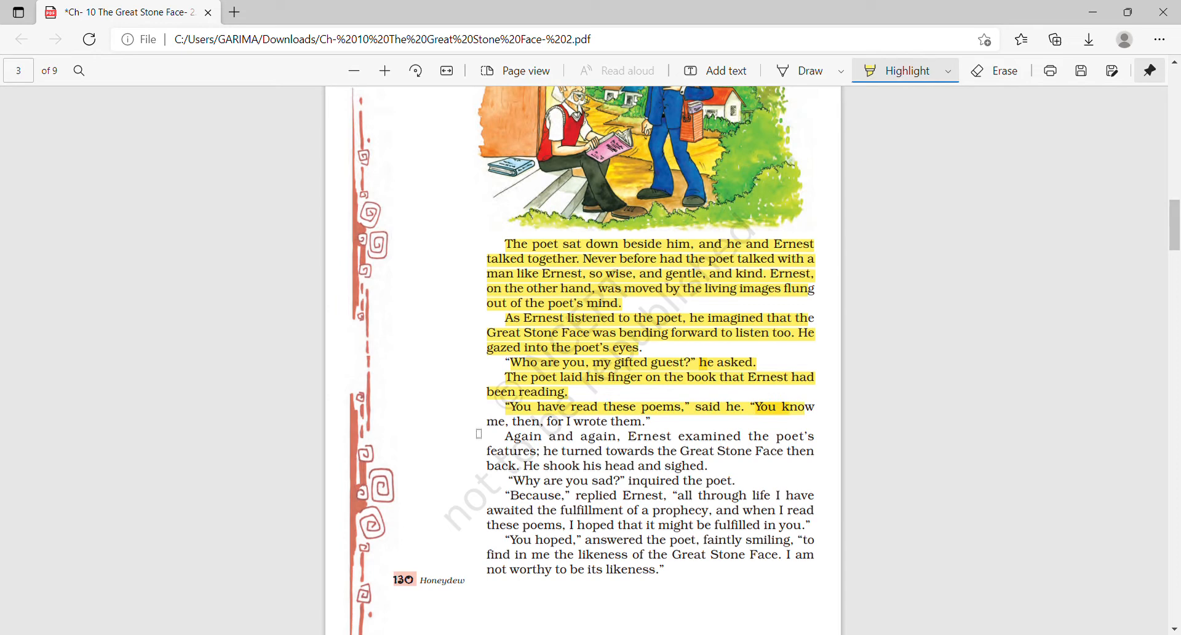
pyautogui.moveTo(486, 422); pyautogui.dragTo(659, 421)
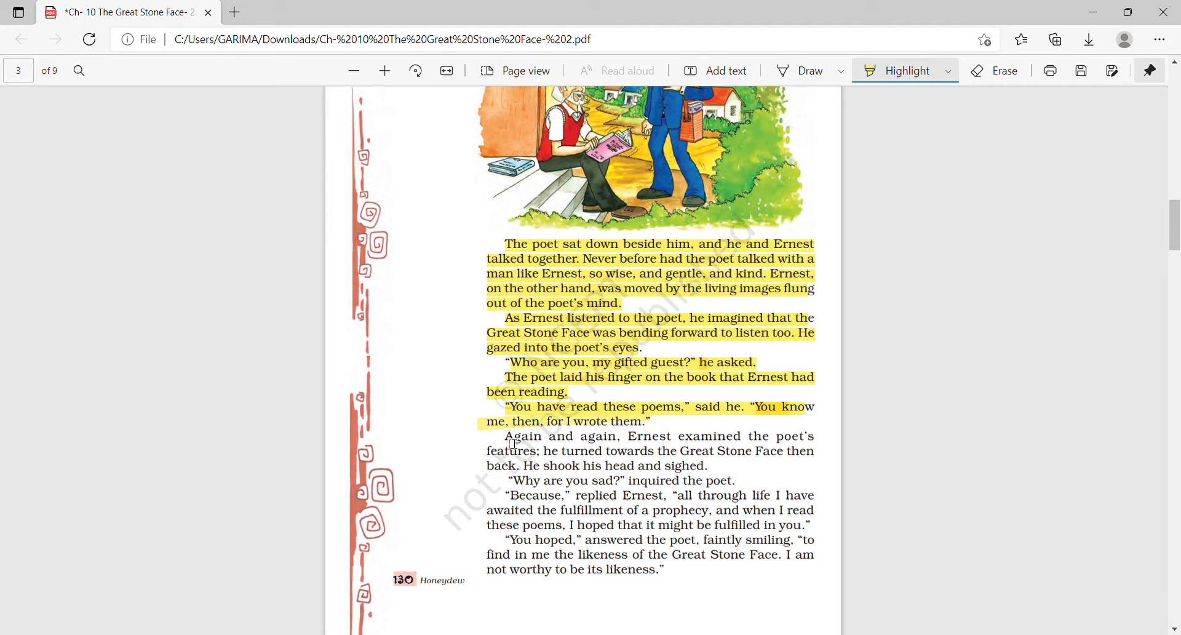
# - Highlight the 'Again and again, Ernest examined' lines, 'shook his head and sighed' and 'Why are you sad? inquired the poet.'
pyautogui.moveTo(506, 437)
pyautogui.mouseDown()
pyautogui.moveTo(814, 438)
pyautogui.moveTo(540, 452)
pyautogui.mouseUp()
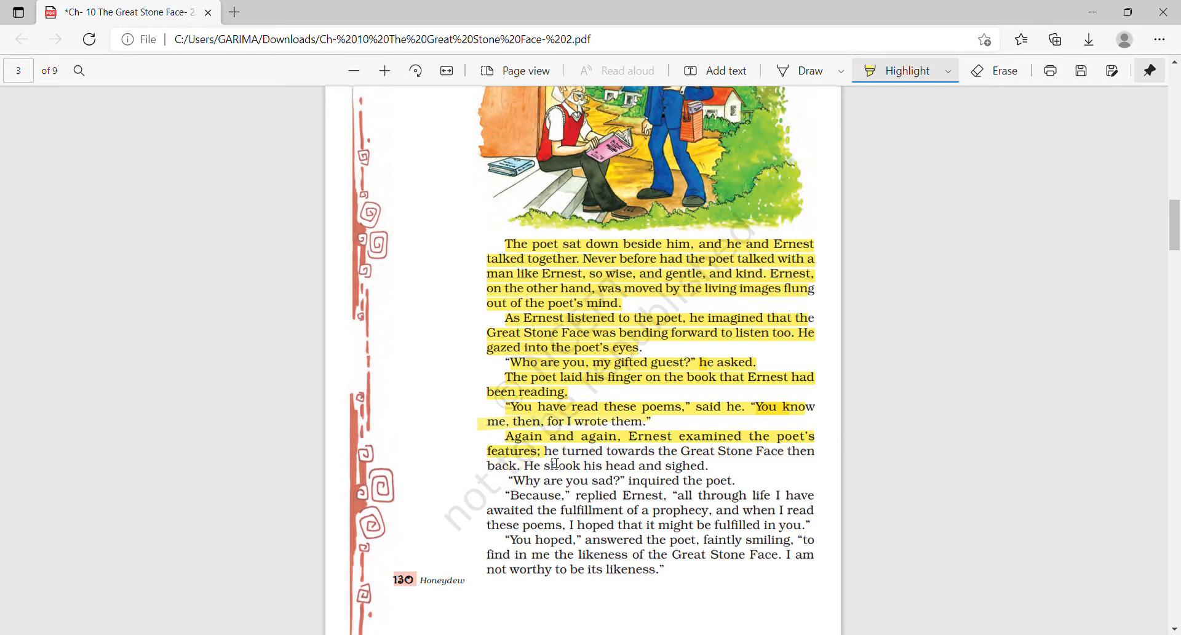
pyautogui.moveTo(545, 451); pyautogui.dragTo(799, 462)
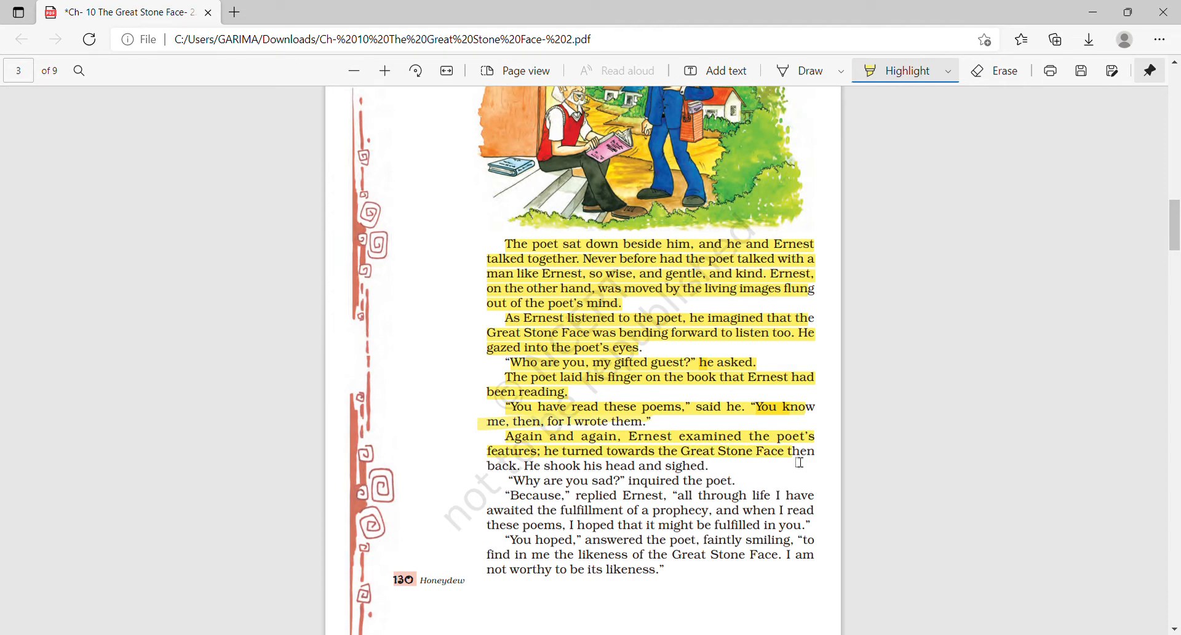
pyautogui.moveTo(800, 463); pyautogui.dragTo(544, 473)
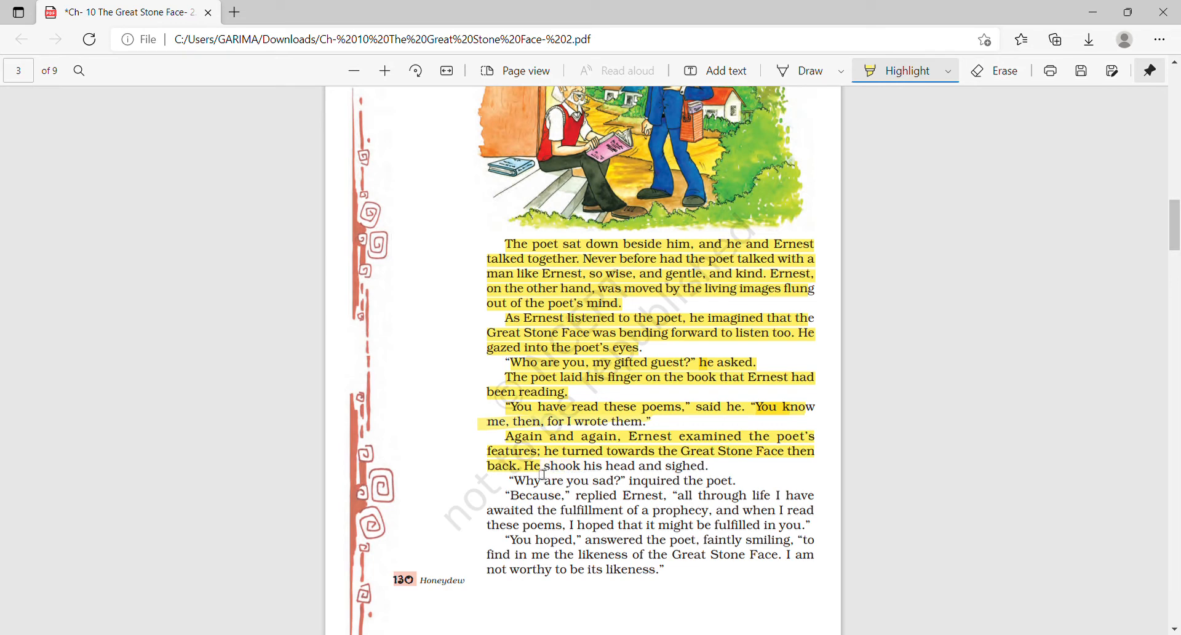
pyautogui.moveTo(535, 468); pyautogui.dragTo(729, 474)
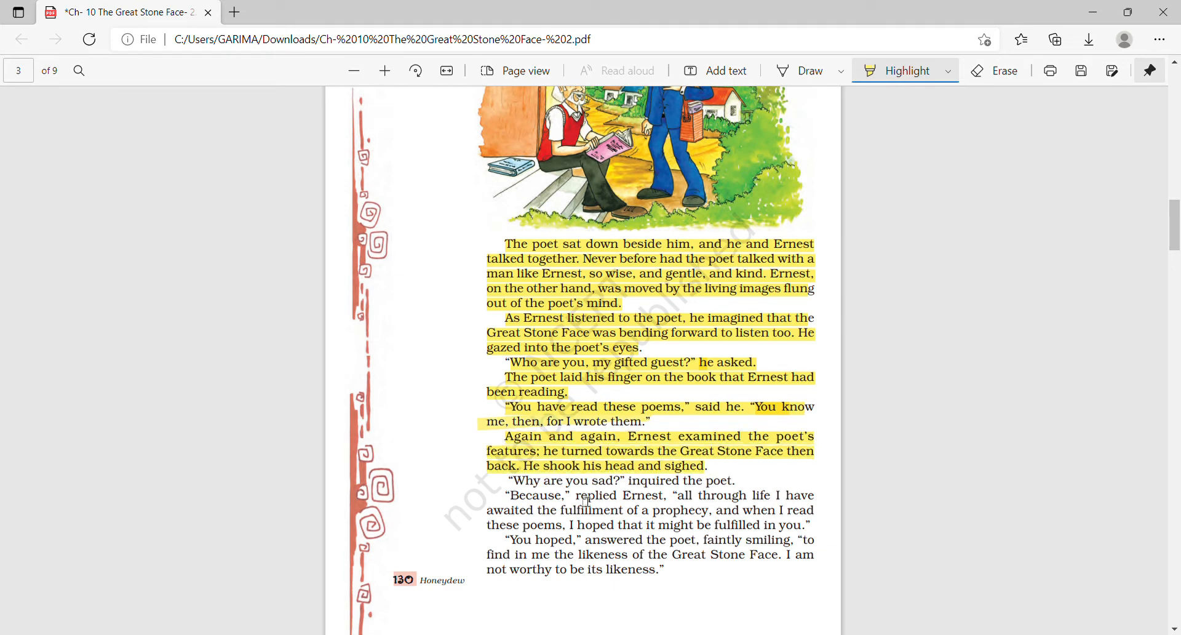
pyautogui.moveTo(513, 481); pyautogui.dragTo(709, 495)
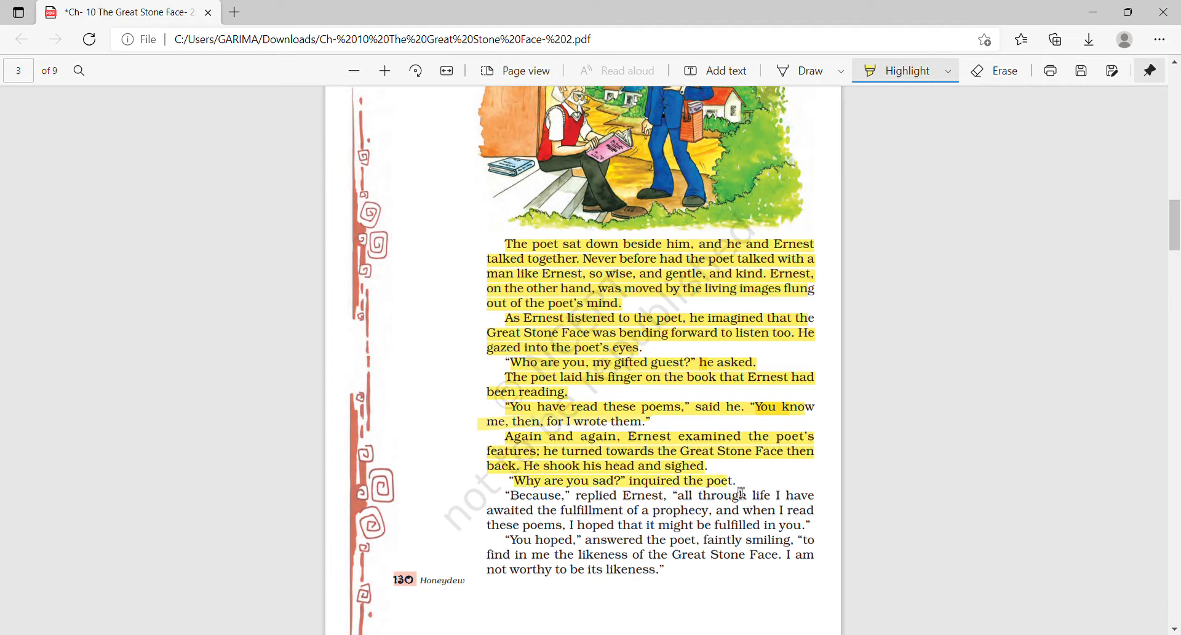
pyautogui.moveTo(709, 494); pyautogui.dragTo(755, 492)
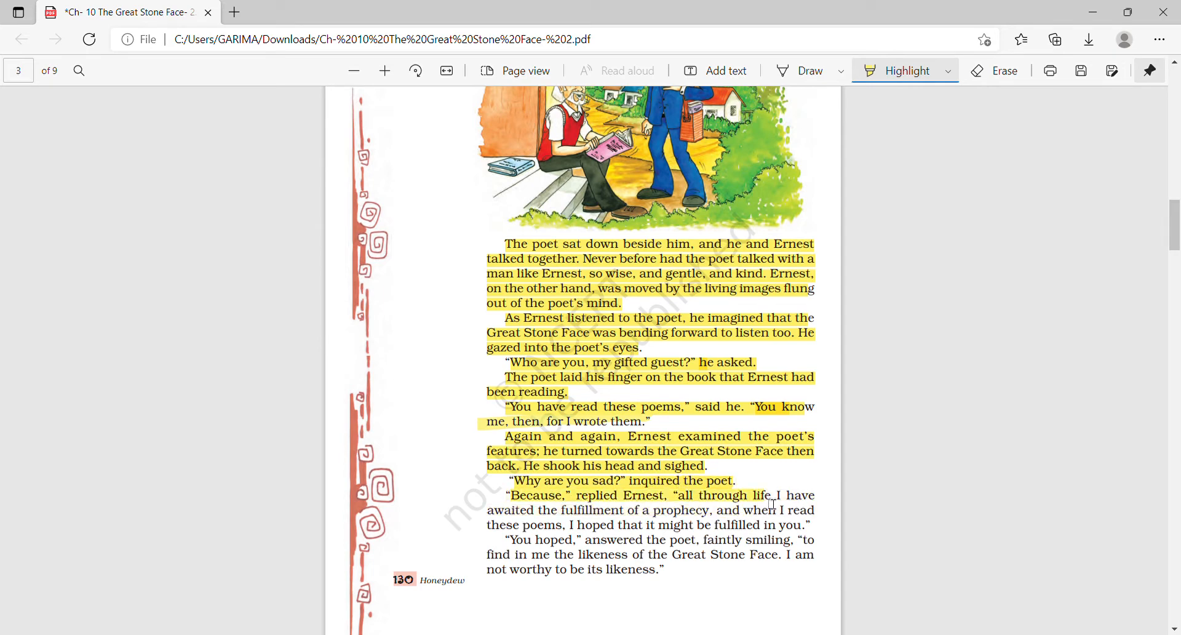
# - Highlight the closing lines from 'all through life I have' through 'not worthy to be its likeness.'
pyautogui.moveTo(772, 504)
pyautogui.mouseDown()
pyautogui.moveTo(819, 500)
pyautogui.moveTo(836, 515)
pyautogui.mouseUp()
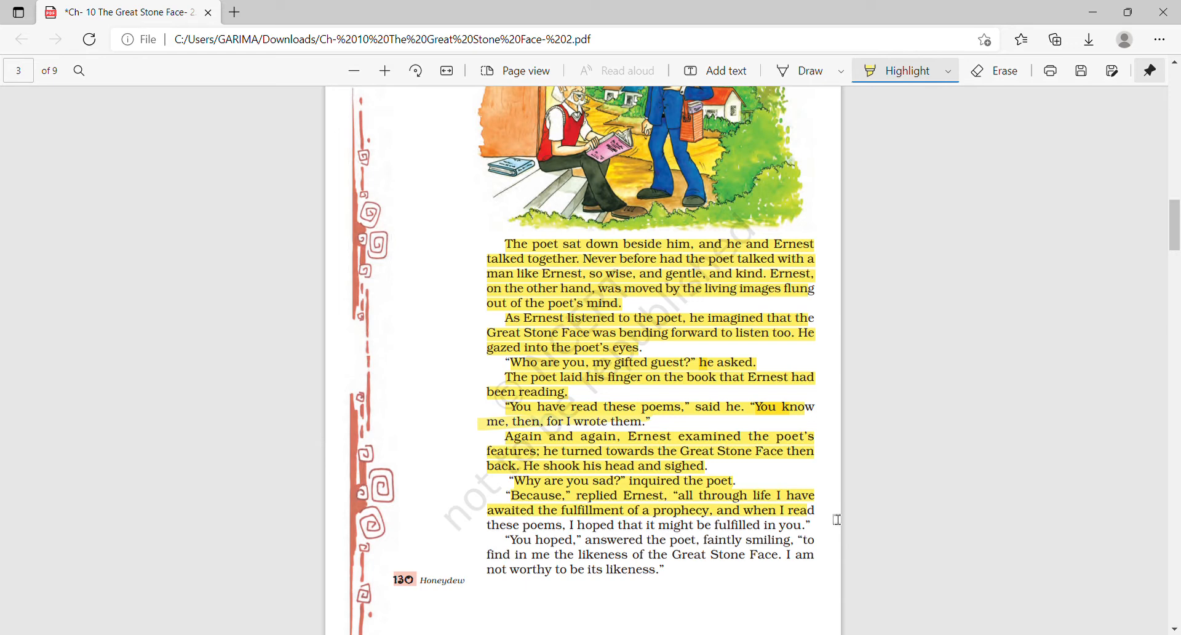
pyautogui.moveTo(837, 515); pyautogui.dragTo(831, 545)
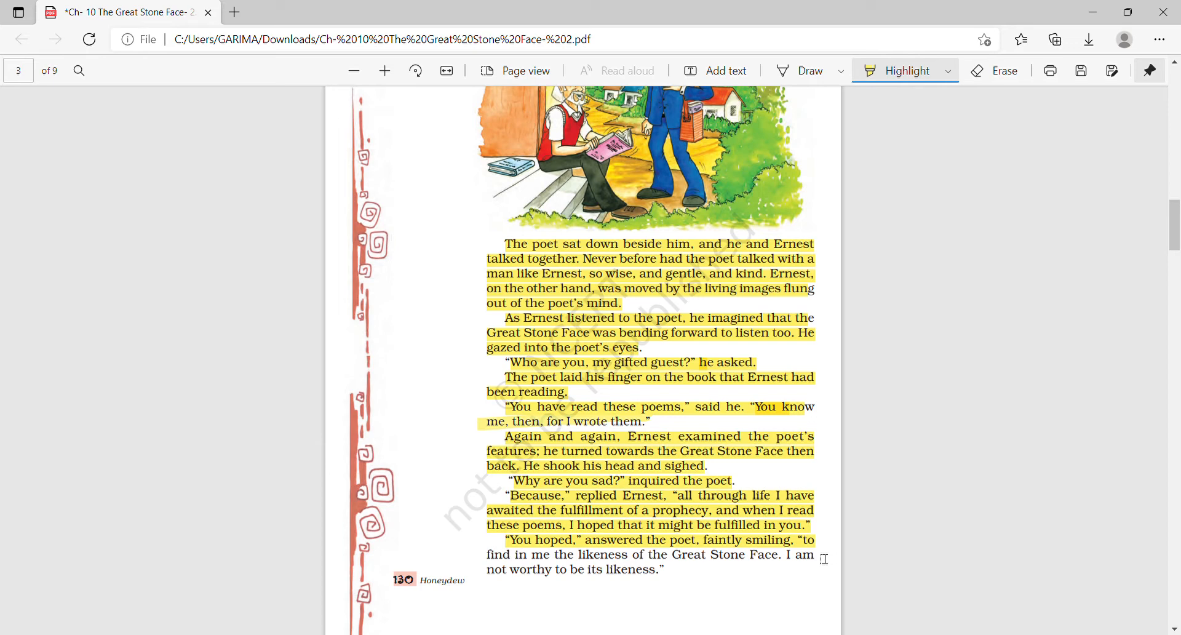
pyautogui.moveTo(724, 587); pyautogui.dragTo(602, 591)
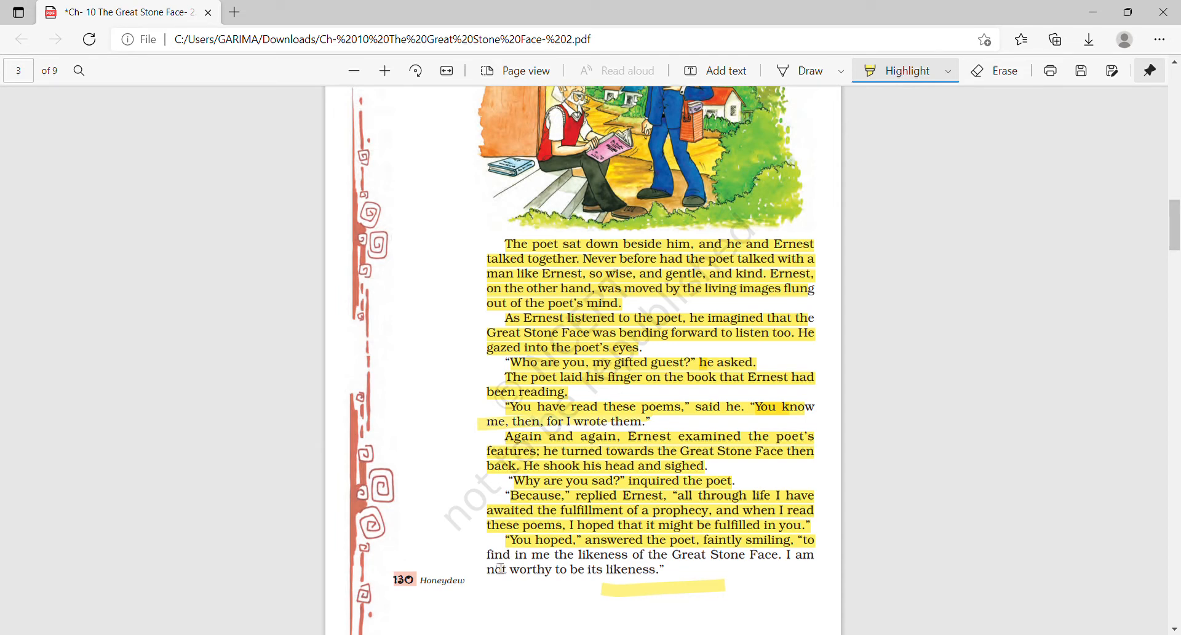
pyautogui.moveTo(489, 554); pyautogui.dragTo(683, 562)
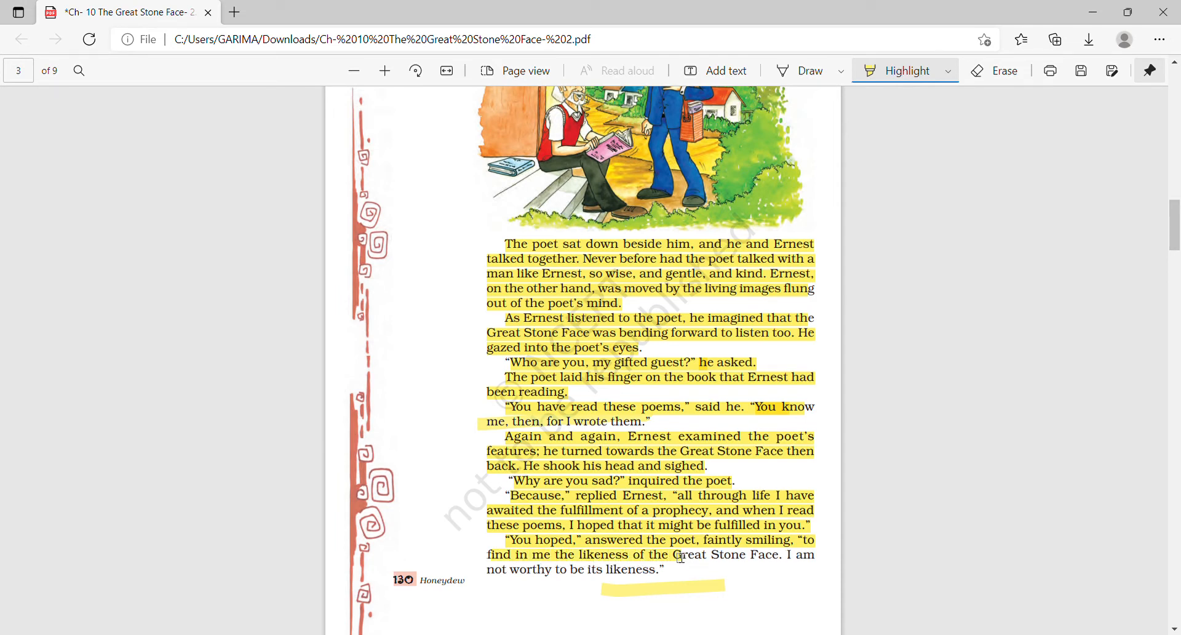
pyautogui.moveTo(689, 560); pyautogui.dragTo(785, 560)
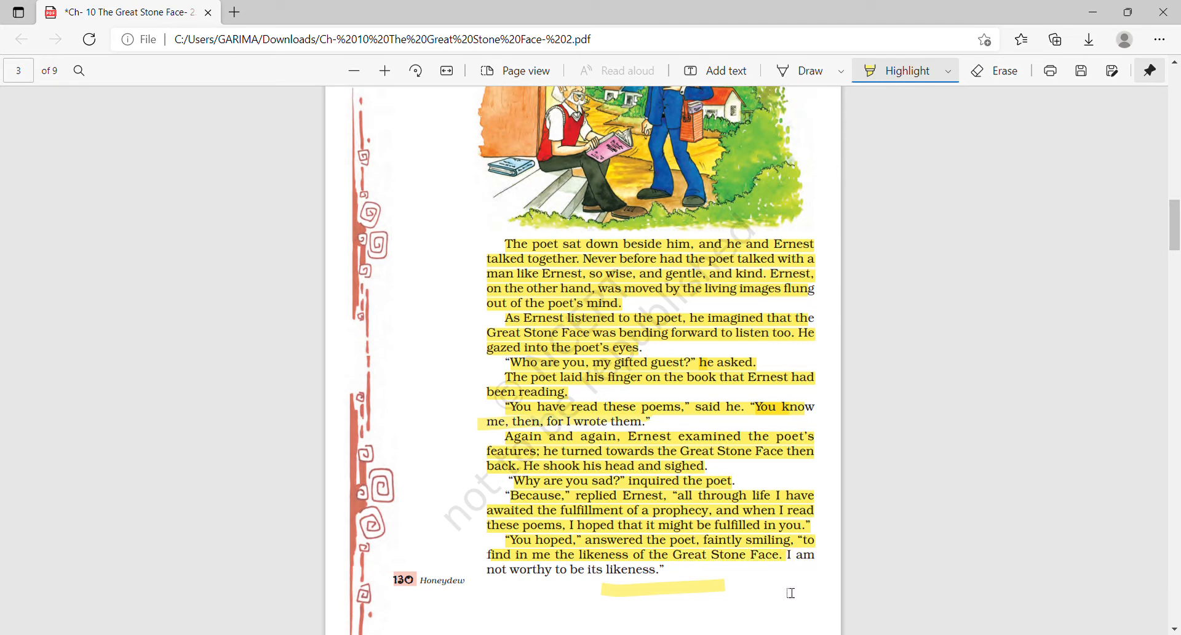
pyautogui.moveTo(787, 553); pyautogui.dragTo(667, 571)
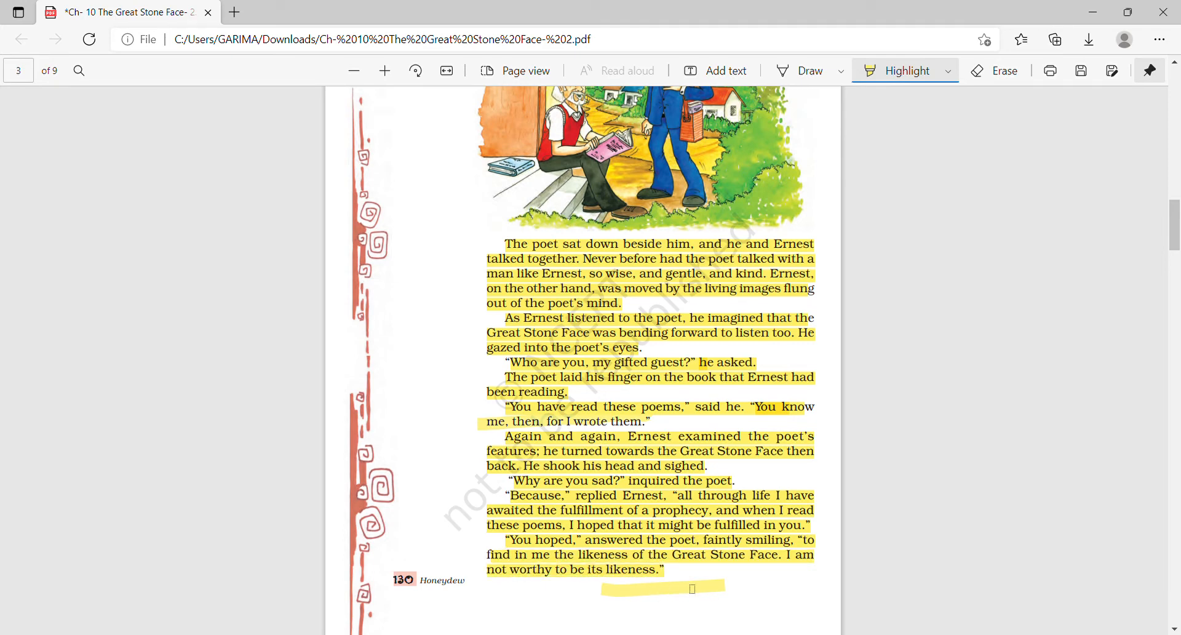
pyautogui.scroll(-2, 692, 590)
pyautogui.scroll(-2, 692, 588)
pyautogui.scroll(-2, 692, 589)
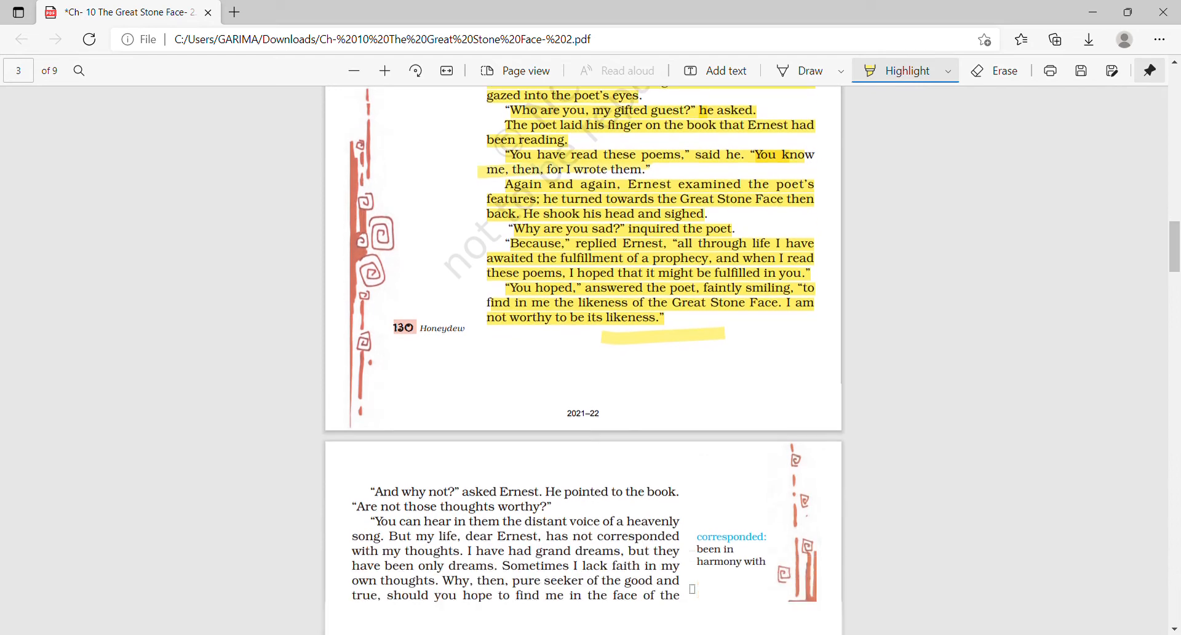
pyautogui.scroll(-2, 692, 589)
pyautogui.scroll(-2, 692, 590)
pyautogui.scroll(-2, 692, 589)
pyautogui.scroll(-2, 692, 588)
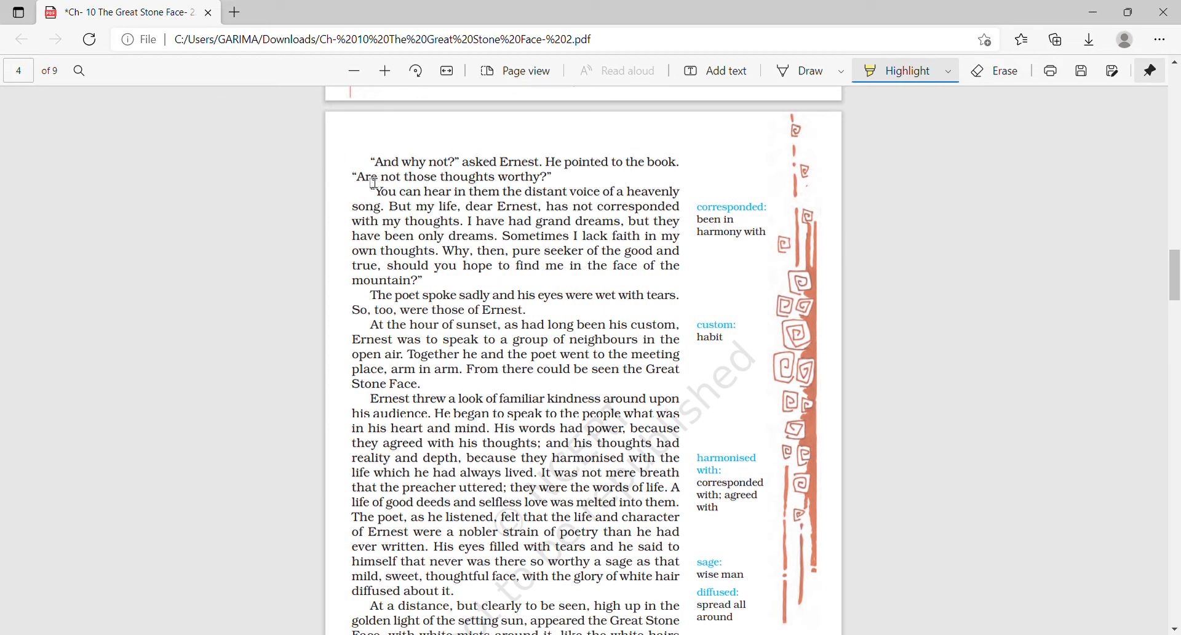
# - Highlight the first two lines of page 4 from 'And why not?', undoing an accidental whole-page highlight
pyautogui.moveTo(371, 162); pyautogui.dragTo(714, 182)
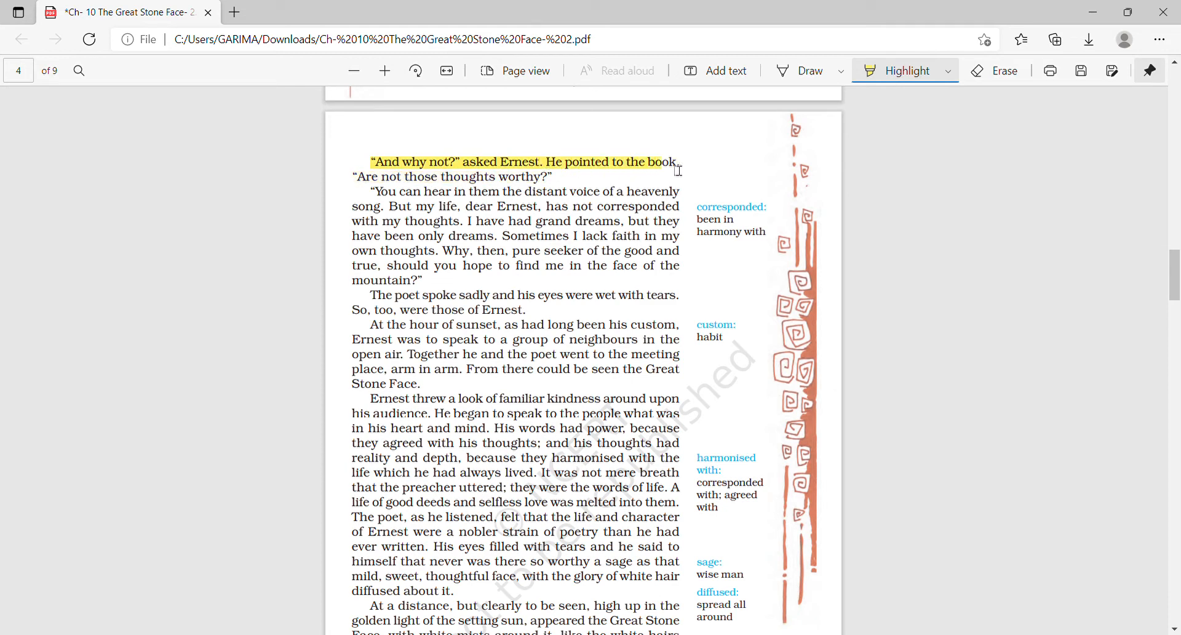
pyautogui.hotkey('ctrl', 'a')
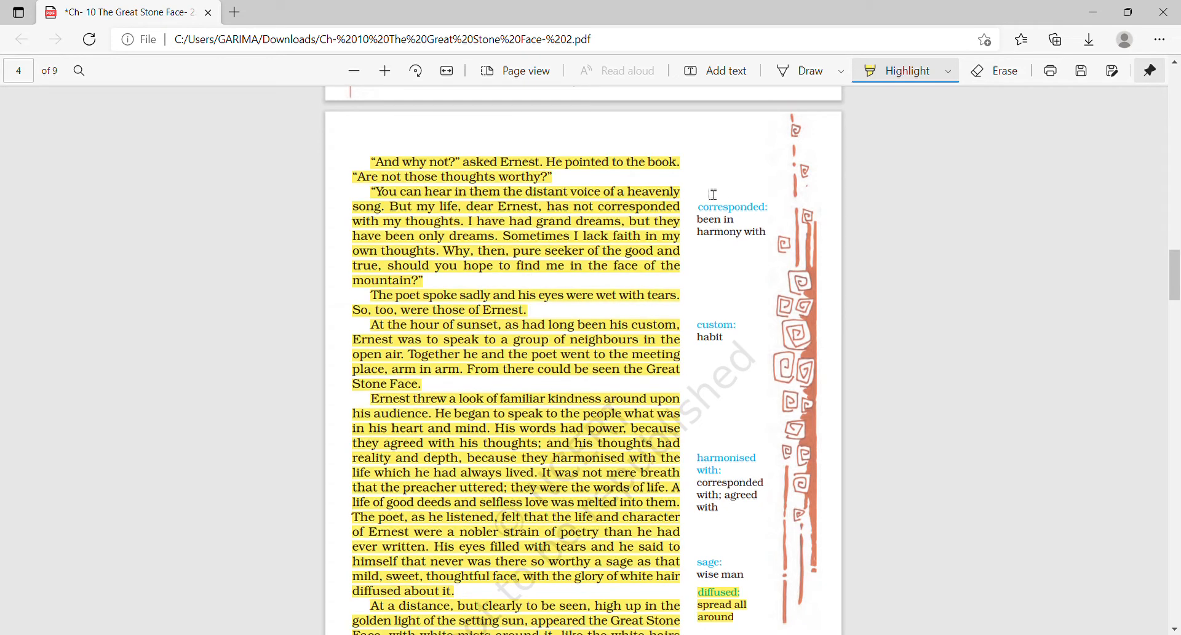
pyautogui.hotkey('ctrl', 'z')
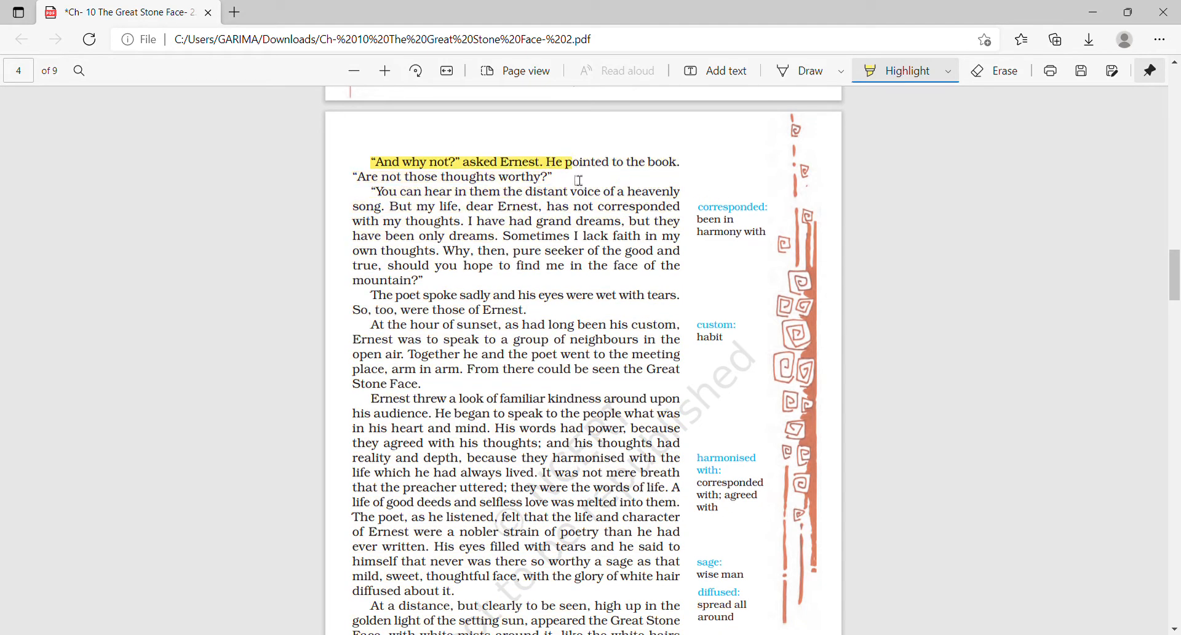
# - Extend the yellow highlight through 'distant voice', 'corresponded' and the rest of the opening story text
pyautogui.moveTo(579, 178); pyautogui.dragTo(583, 192)
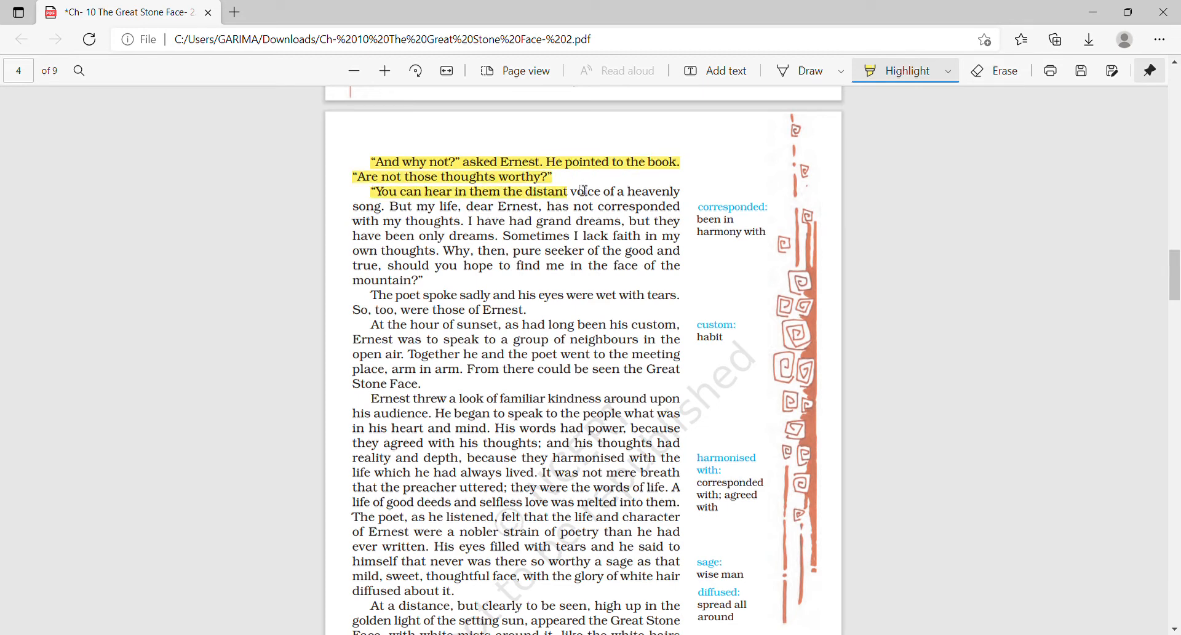
pyautogui.moveTo(584, 191)
pyautogui.mouseDown()
pyautogui.moveTo(628, 207)
pyautogui.moveTo(614, 216)
pyautogui.mouseUp()
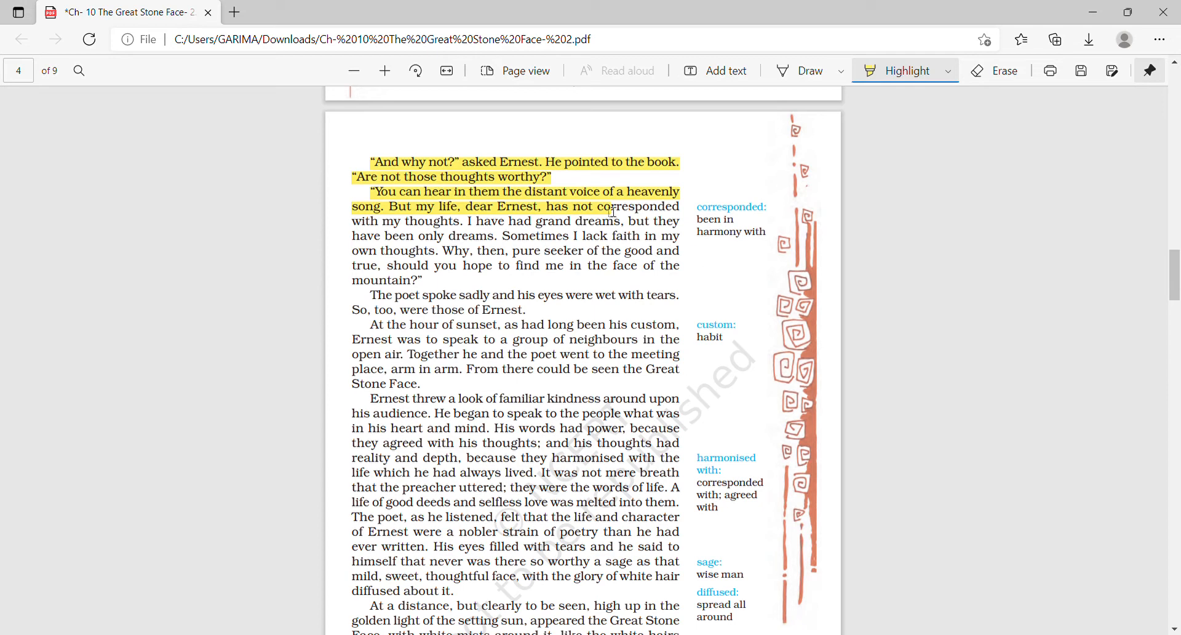
pyautogui.moveTo(624, 220)
pyautogui.mouseDown()
pyautogui.moveTo(695, 220)
pyautogui.moveTo(692, 206)
pyautogui.mouseUp()
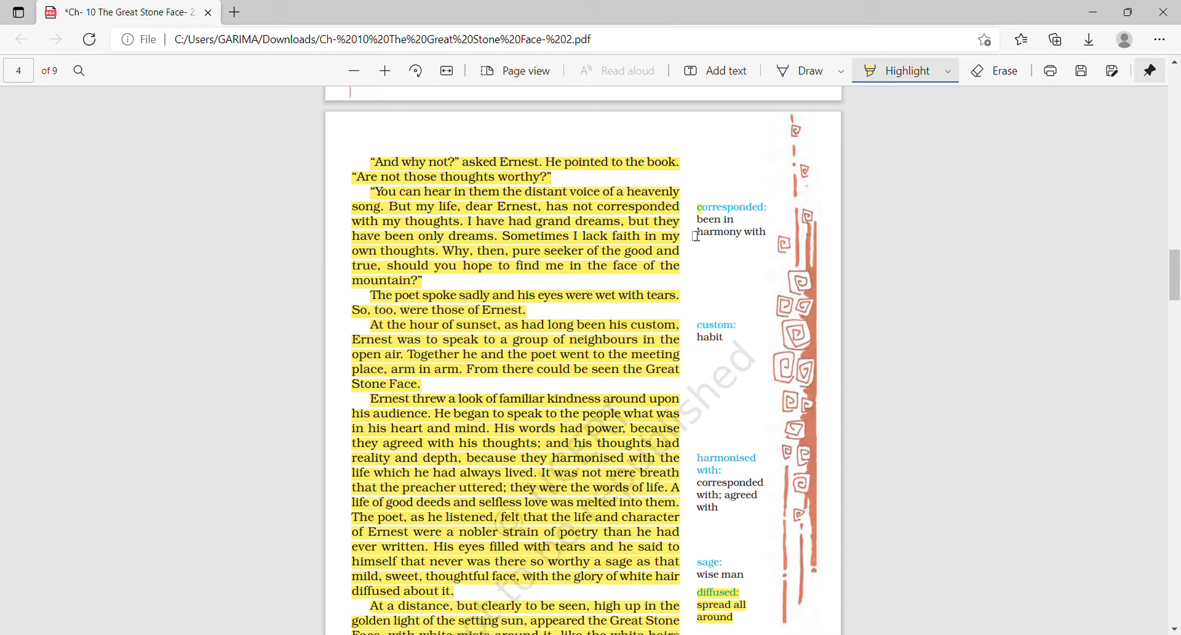
pyautogui.moveTo(692, 207); pyautogui.dragTo(692, 170)
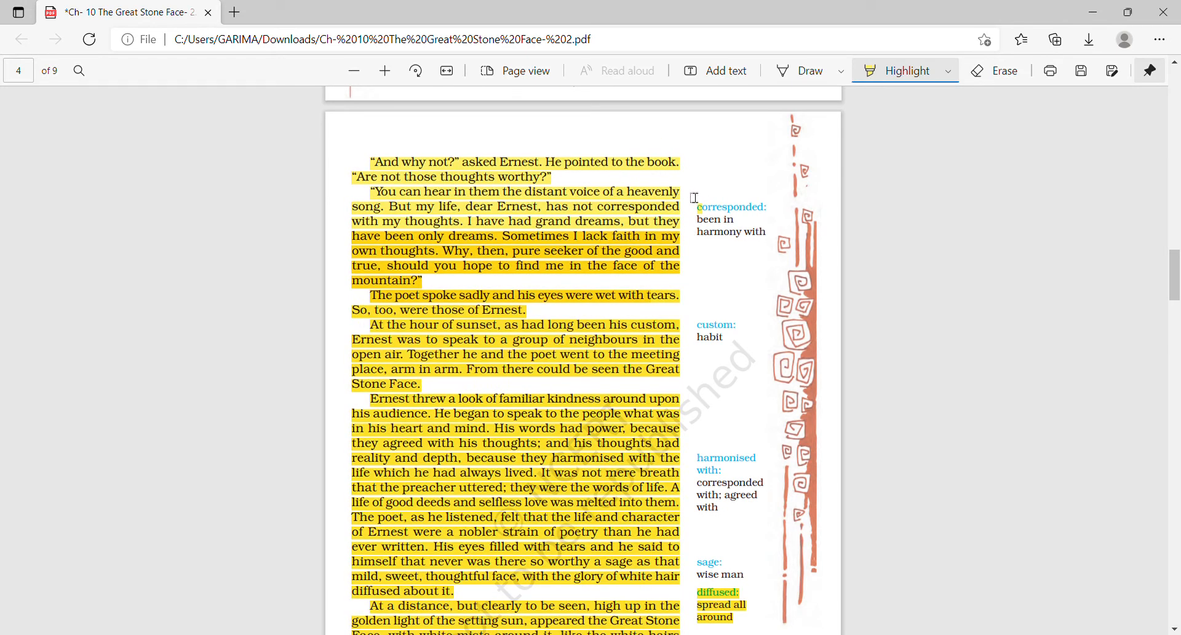
# - Erase the existing highlights on page 4's opening lines with the Erase tool
pyautogui.click(976, 73)
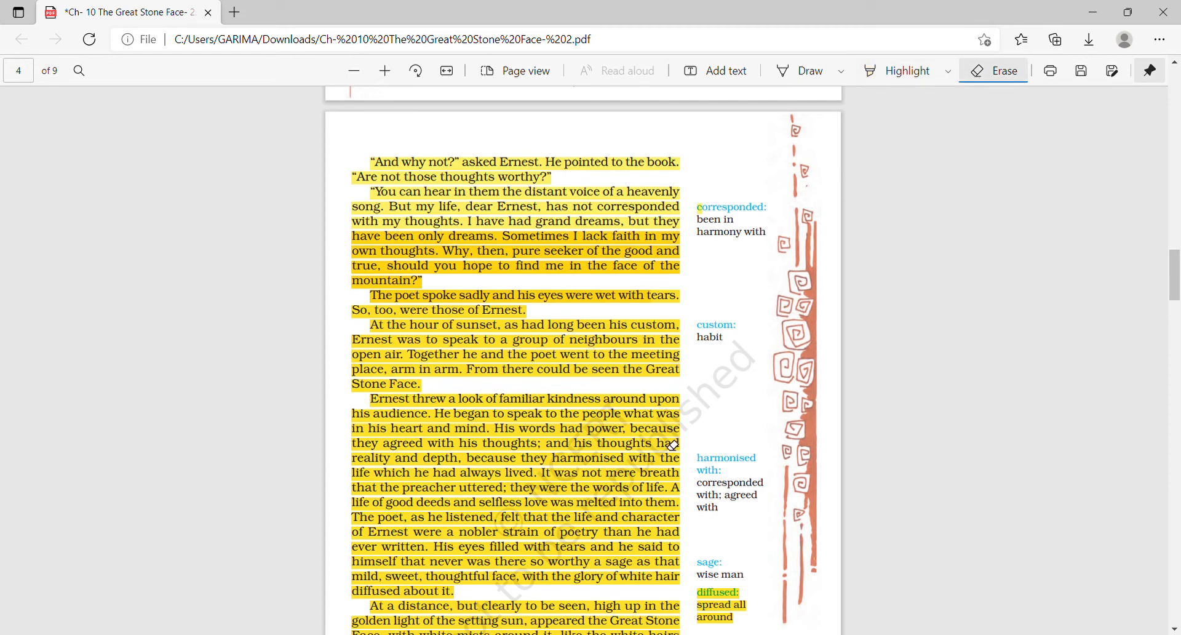
pyautogui.click(634, 254)
pyautogui.click(559, 154)
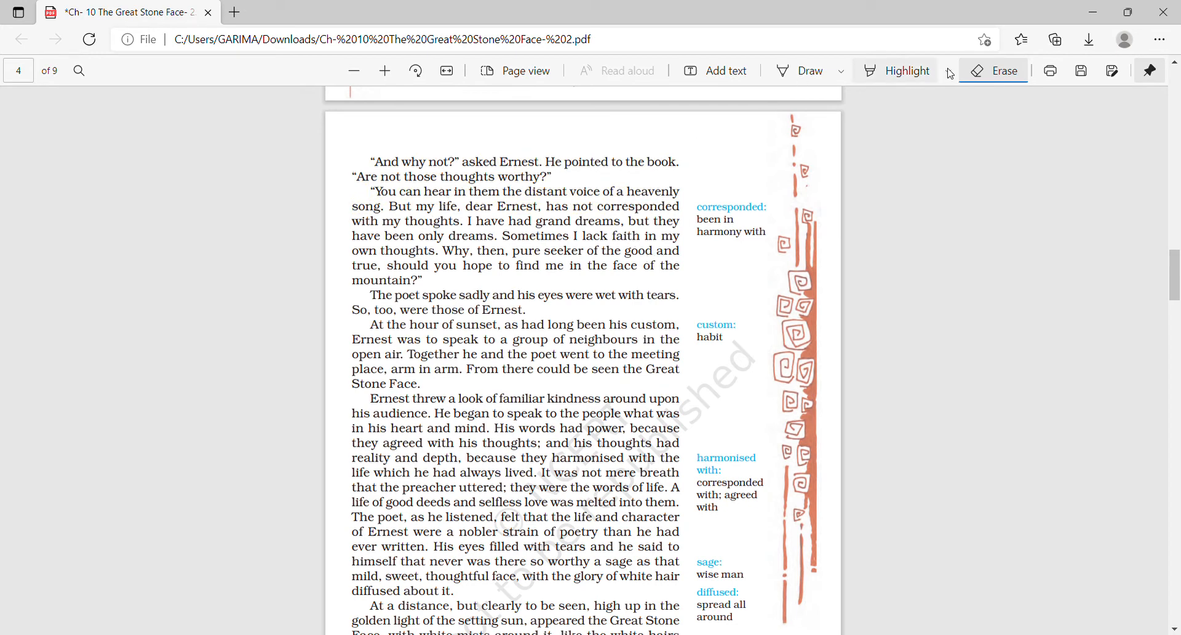
pyautogui.click(915, 76)
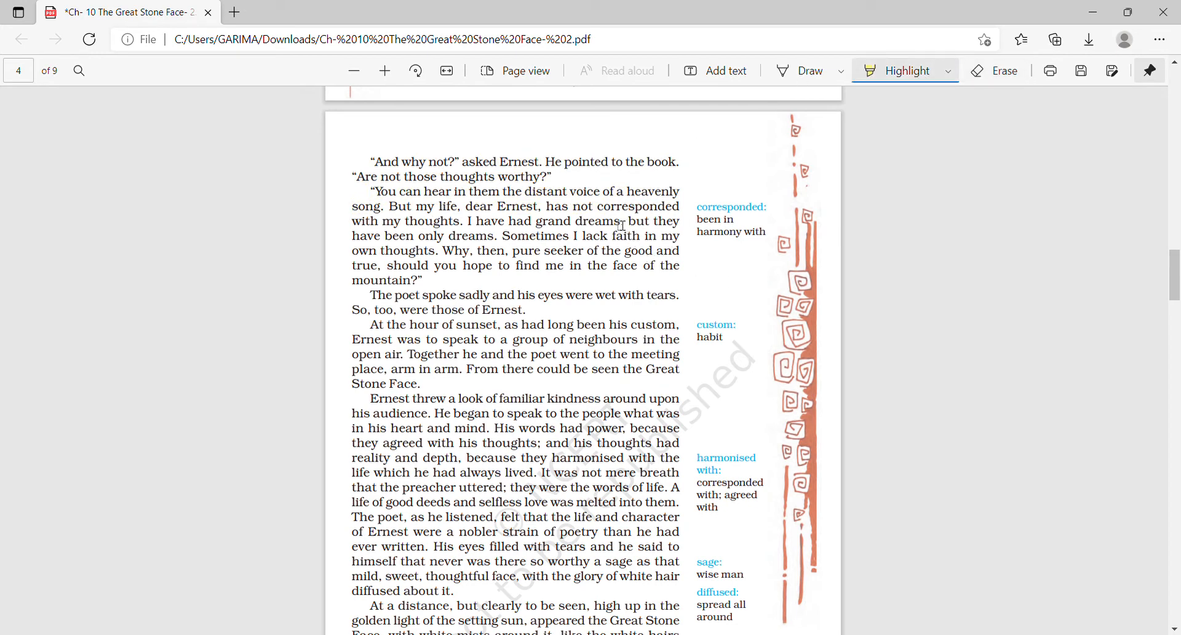
# - Highlight from 'corresponded' downward, then erase the resulting page-wide highlight and reselect Highlight
pyautogui.moveTo(604, 211); pyautogui.dragTo(701, 605)
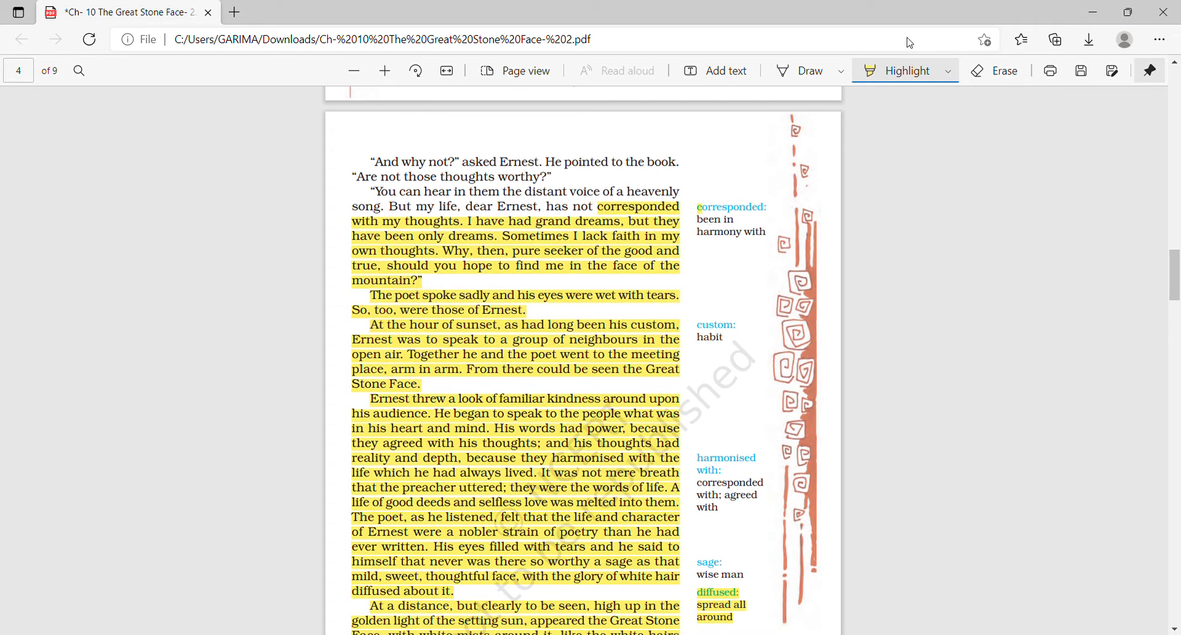
pyautogui.click(976, 72)
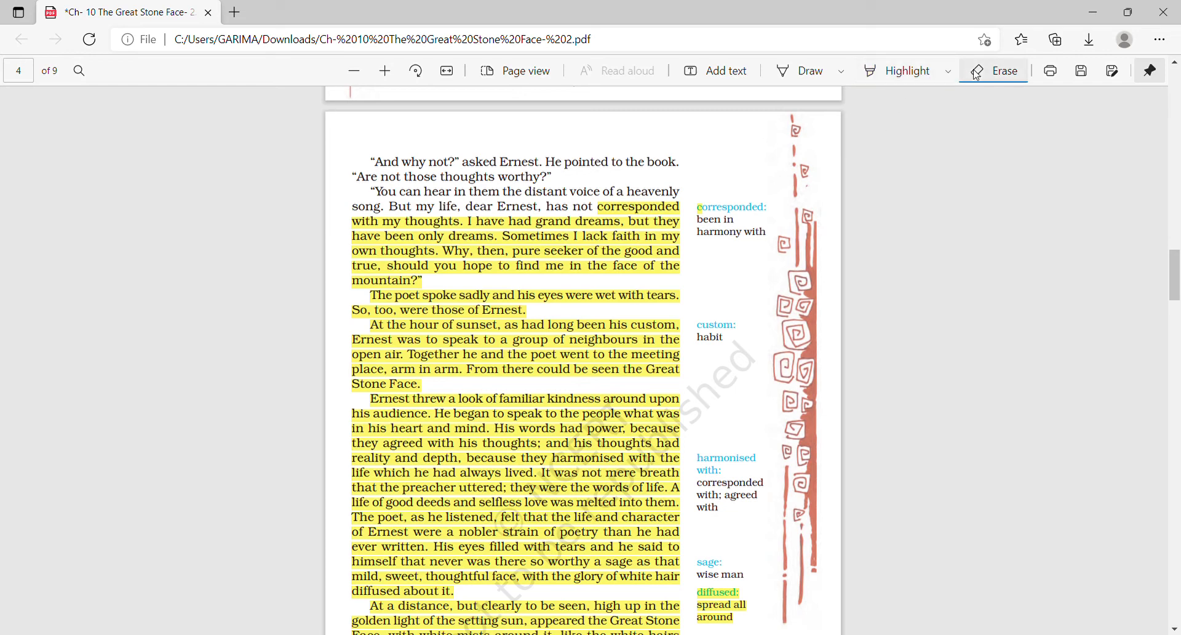
pyautogui.click(703, 214)
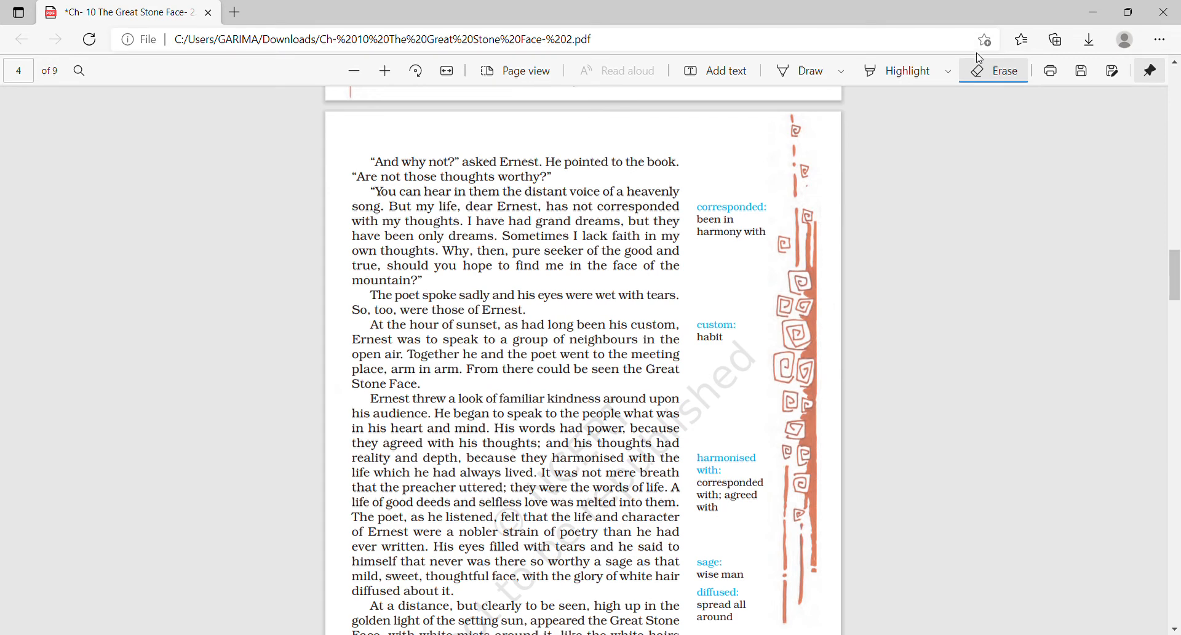
pyautogui.click(931, 71)
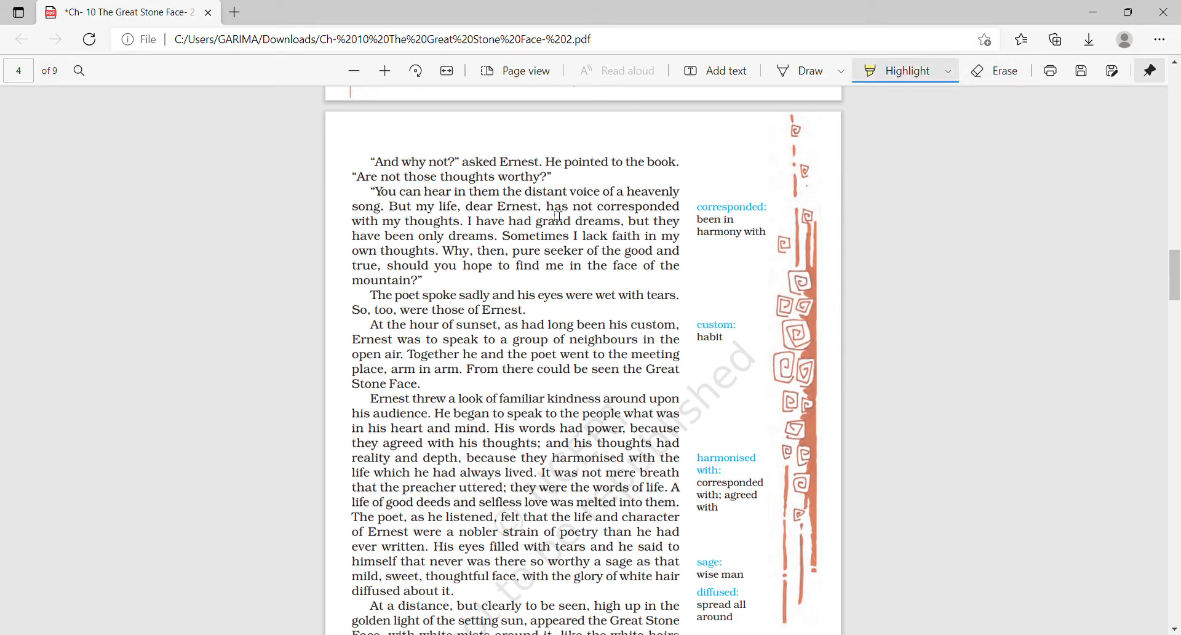
# - Highlight from 'has not corresponded' through 'grand dreams', 'own thoughts' and down to 'mountain?”'
pyautogui.moveTo(548, 208); pyautogui.dragTo(640, 228)
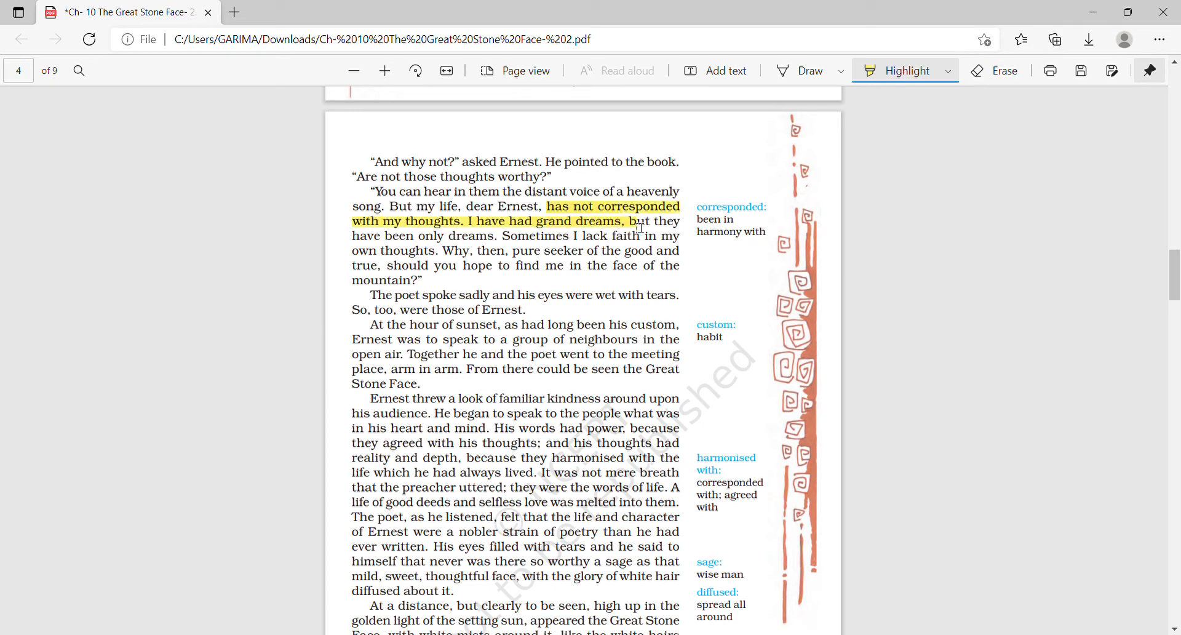
pyautogui.moveTo(641, 228); pyautogui.dragTo(681, 246)
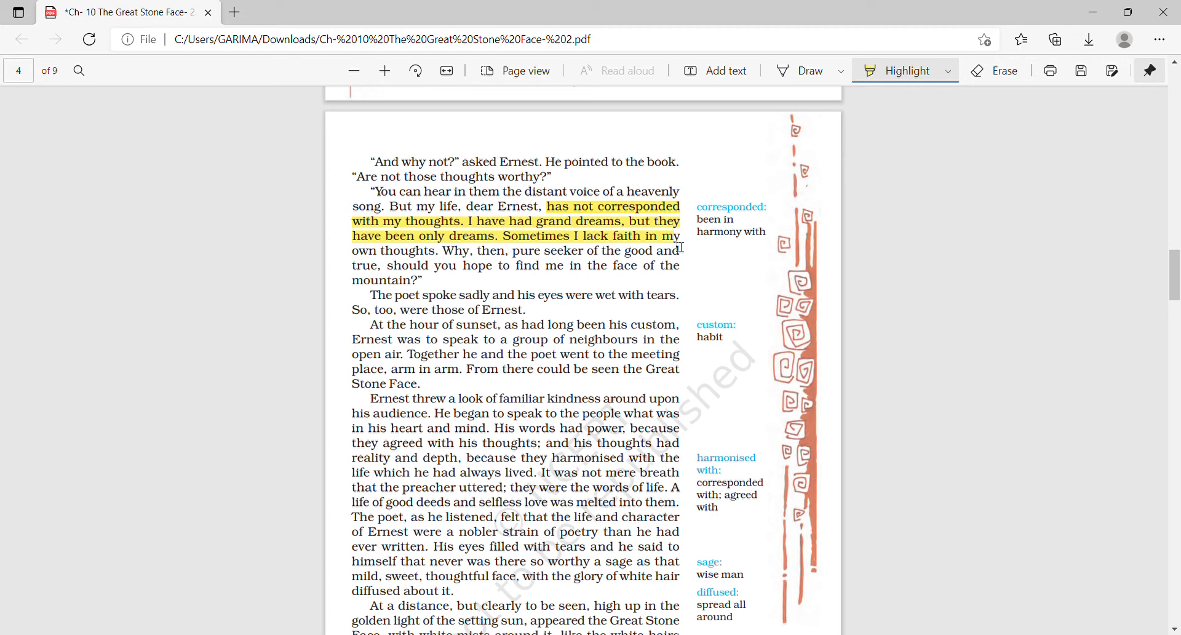
pyautogui.moveTo(682, 247); pyautogui.dragTo(688, 259)
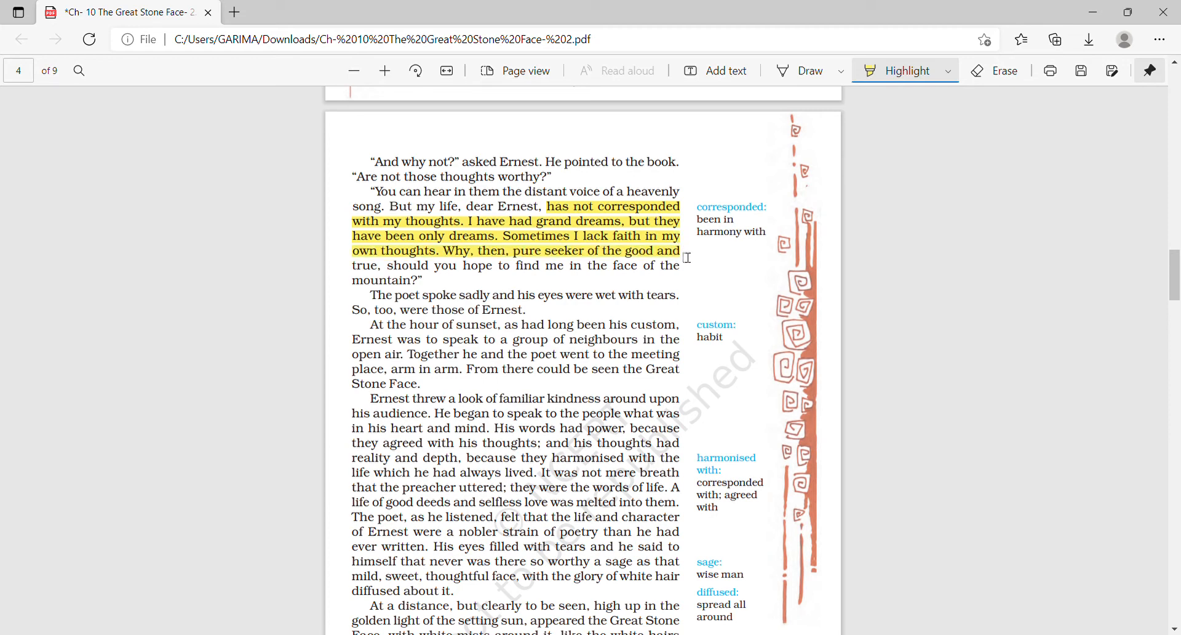
pyautogui.moveTo(688, 259); pyautogui.dragTo(690, 271)
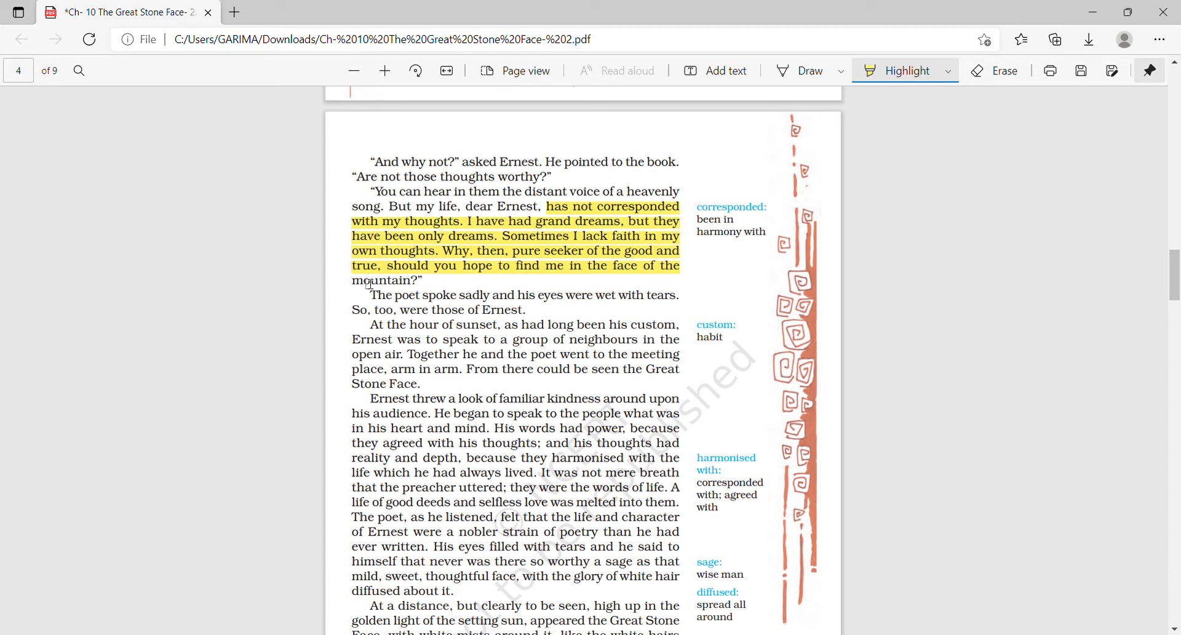
pyautogui.moveTo(353, 281); pyautogui.dragTo(423, 281)
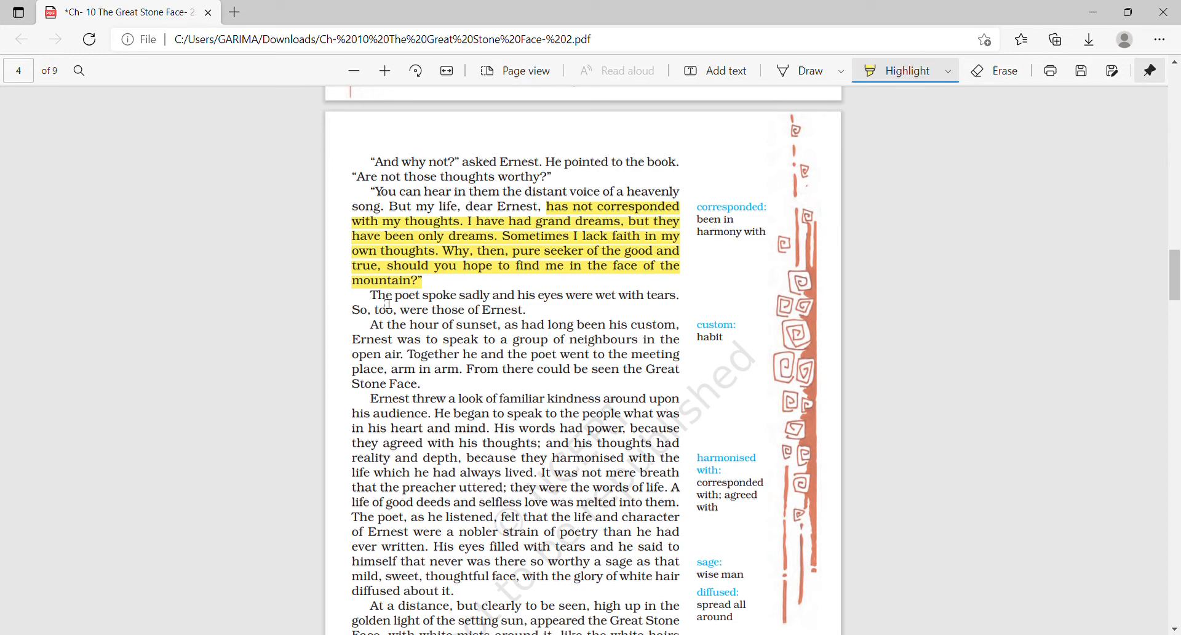
# - Highlight the 'poet spoke sadly' line, 'So, too, were those of Ernest.' and the sunset line
pyautogui.moveTo(378, 295); pyautogui.dragTo(697, 306)
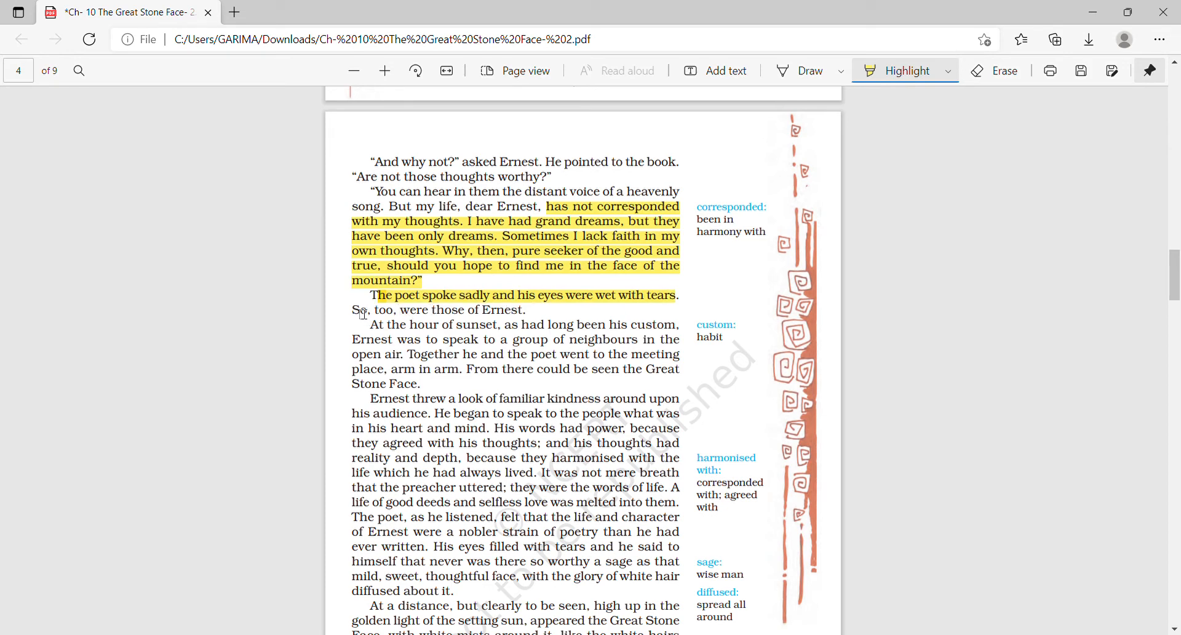
pyautogui.moveTo(353, 310); pyautogui.dragTo(551, 324)
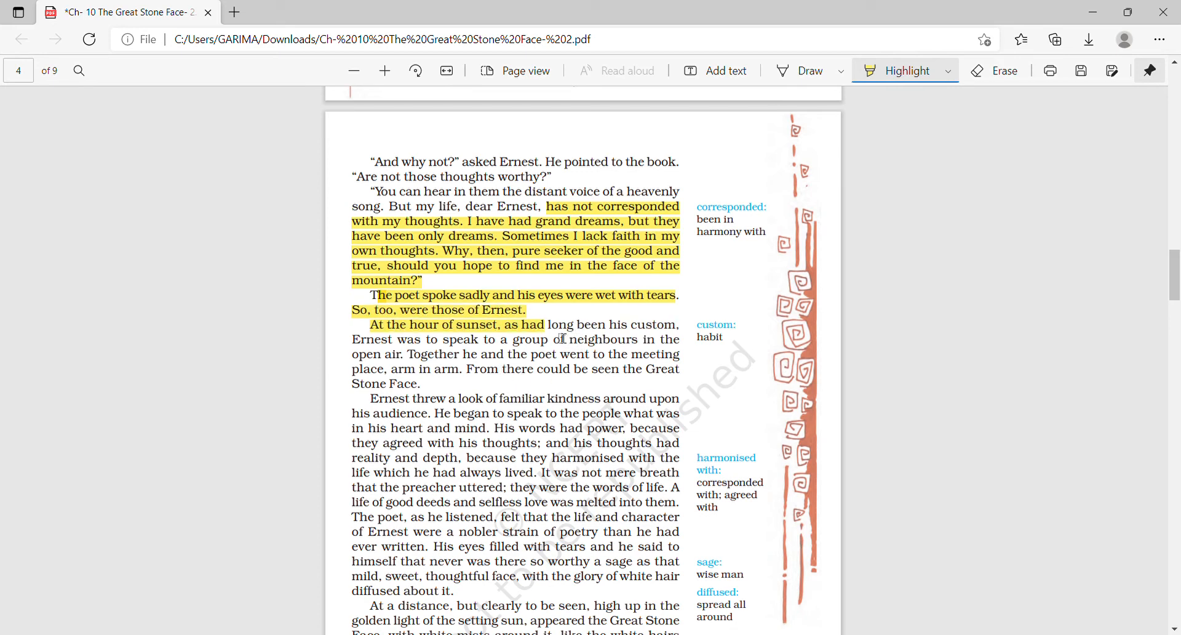
pyautogui.moveTo(549, 326); pyautogui.dragTo(662, 338)
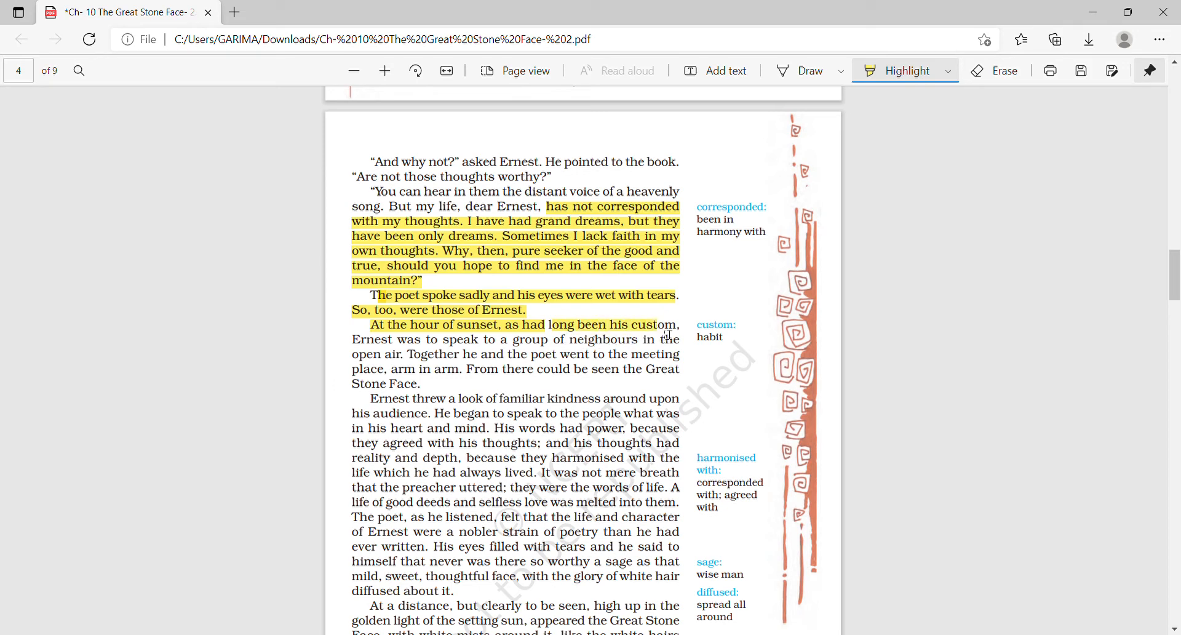
pyautogui.moveTo(665, 336); pyautogui.dragTo(686, 334)
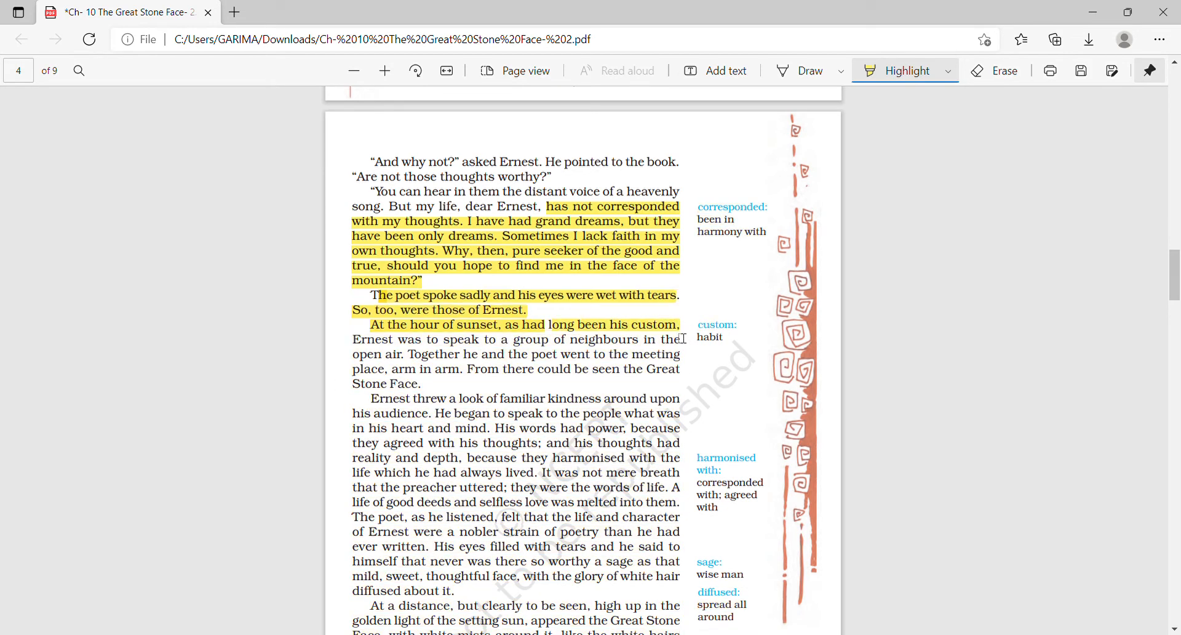
# - Highlight the meeting-place, 'Ernest was to speak' and open-air lines ending at 'Stone Face.', undoing one spill
pyautogui.moveTo(592, 355); pyautogui.dragTo(573, 369)
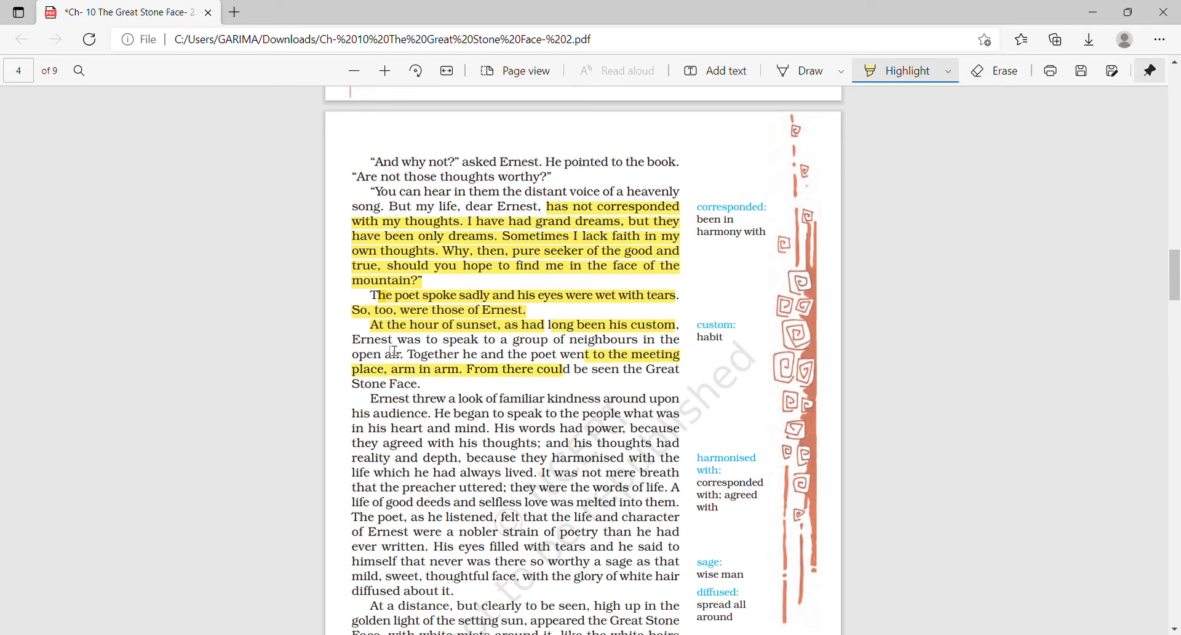
pyautogui.moveTo(354, 339); pyautogui.dragTo(547, 343)
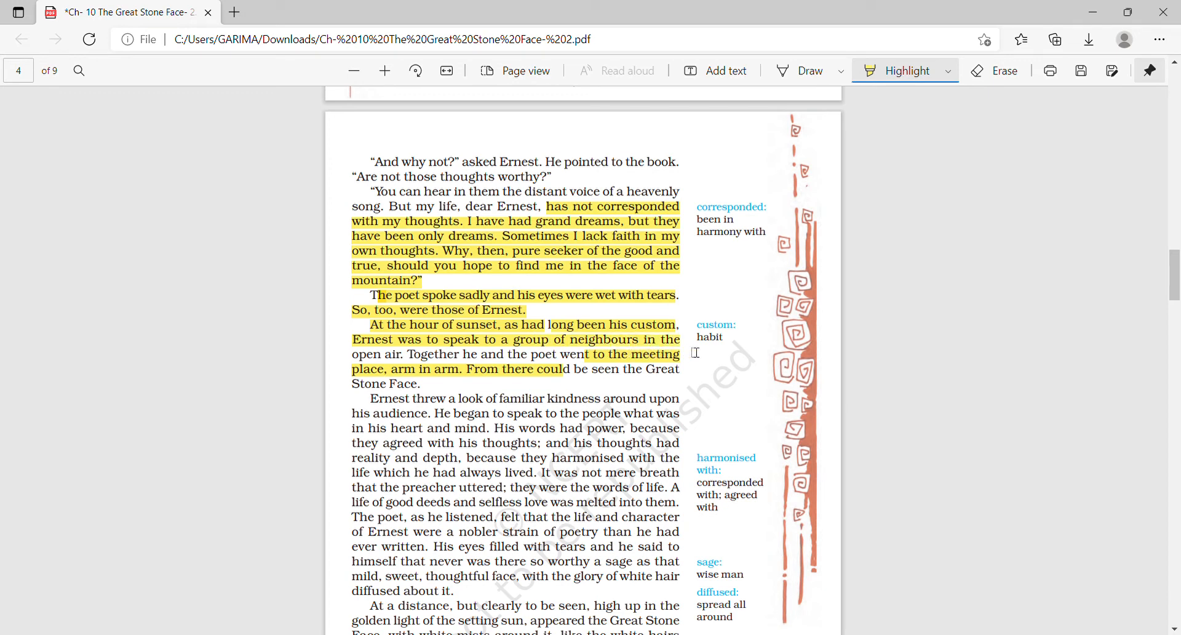
pyautogui.moveTo(646, 339); pyautogui.dragTo(593, 354)
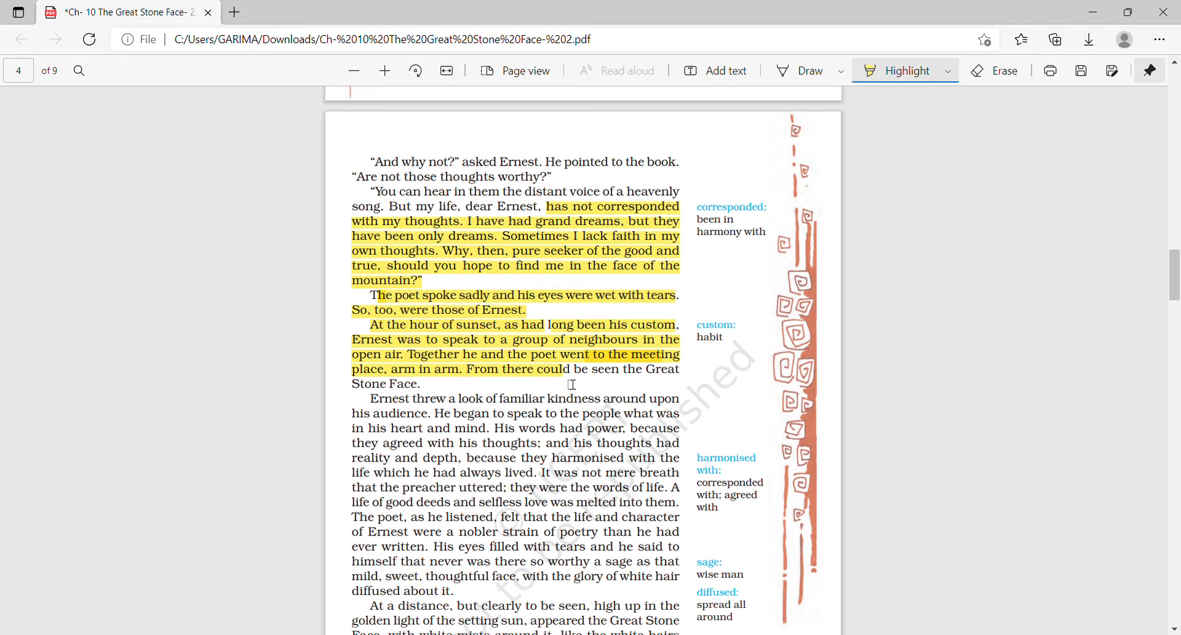
pyautogui.moveTo(572, 385); pyautogui.dragTo(701, 398)
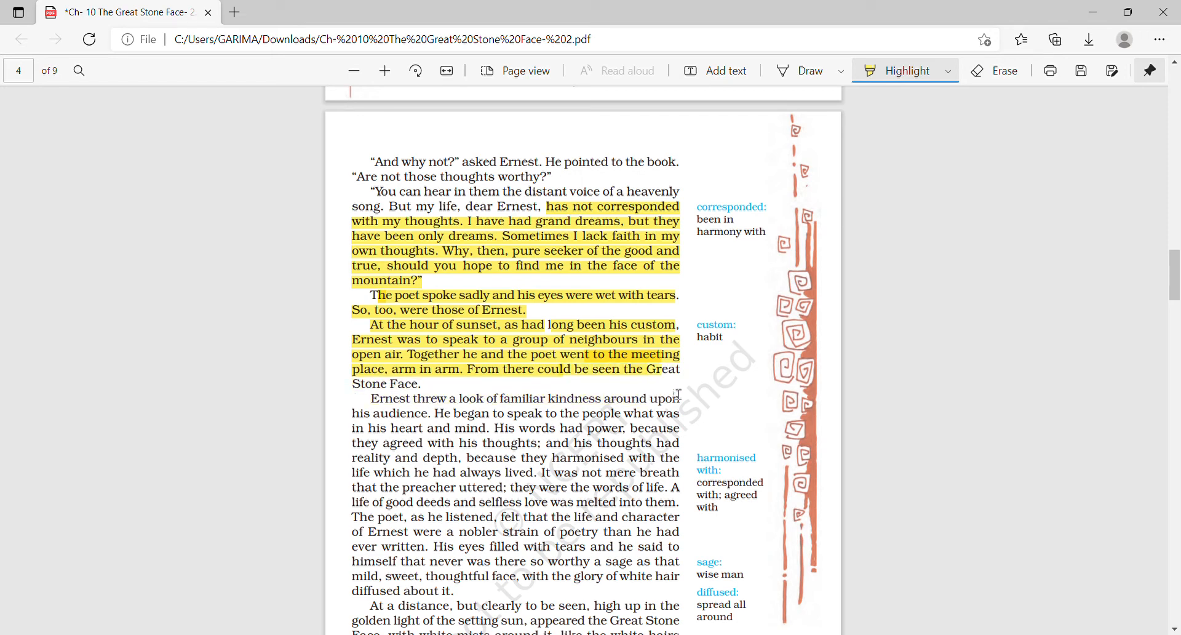
pyautogui.hotkey('ctrl', 'z')
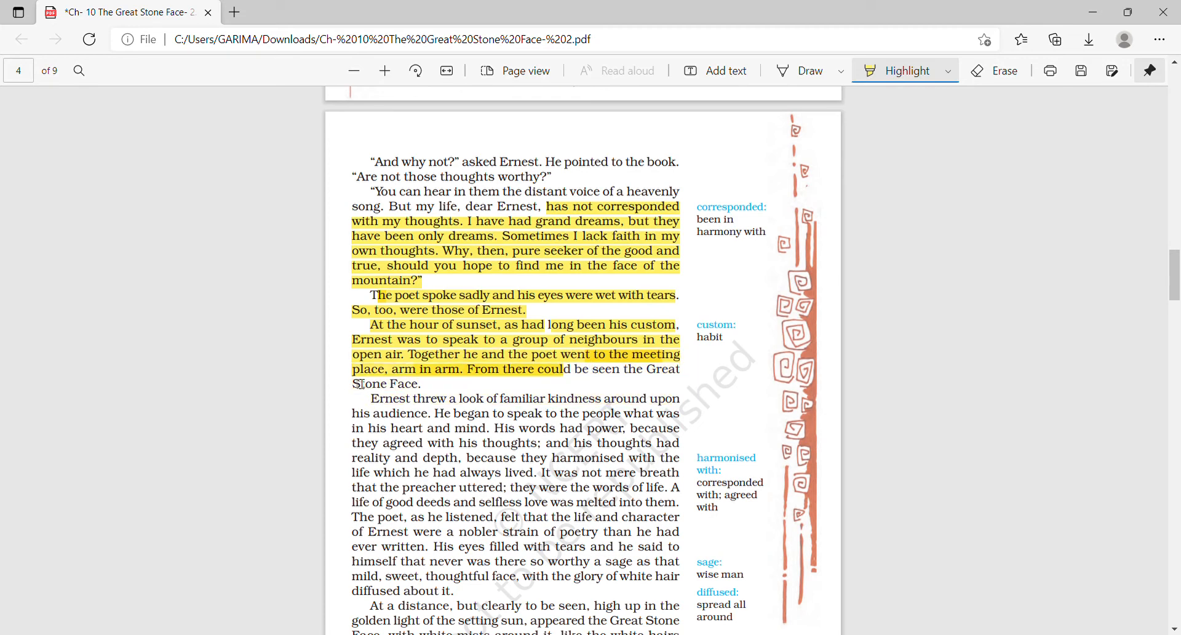
pyautogui.moveTo(564, 356); pyautogui.dragTo(427, 386)
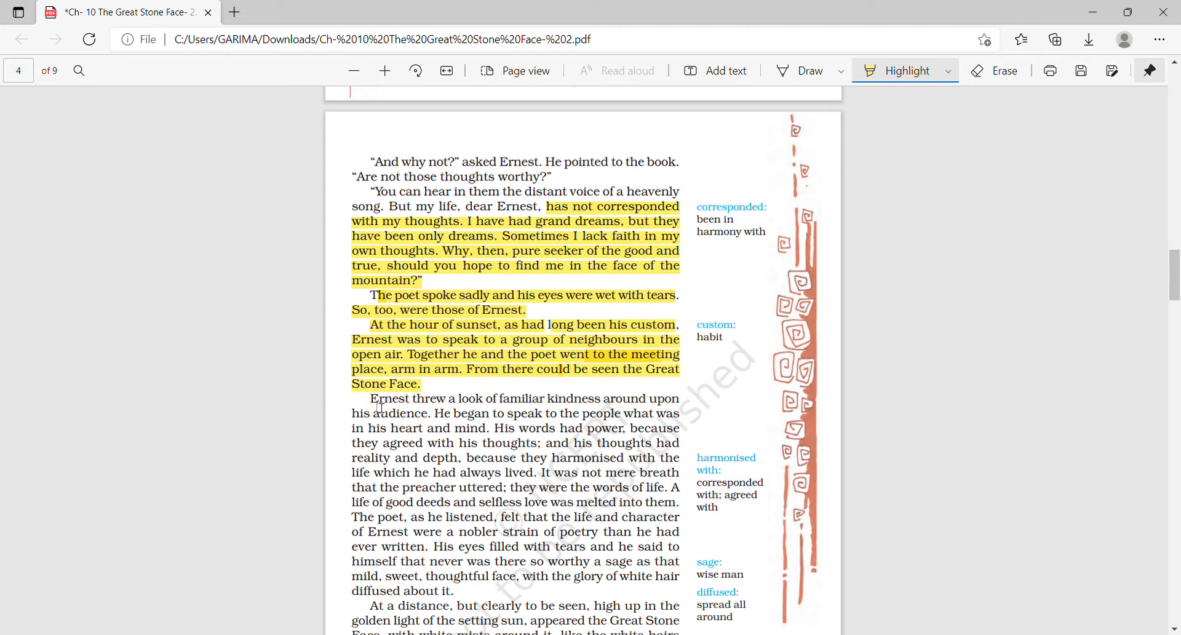
# - Highlight the 'Ernest threw a look' paragraph through 'heart and mind', 'agreed with his thoughts' and 'reality and depth'
pyautogui.moveTo(372, 399); pyautogui.dragTo(705, 422)
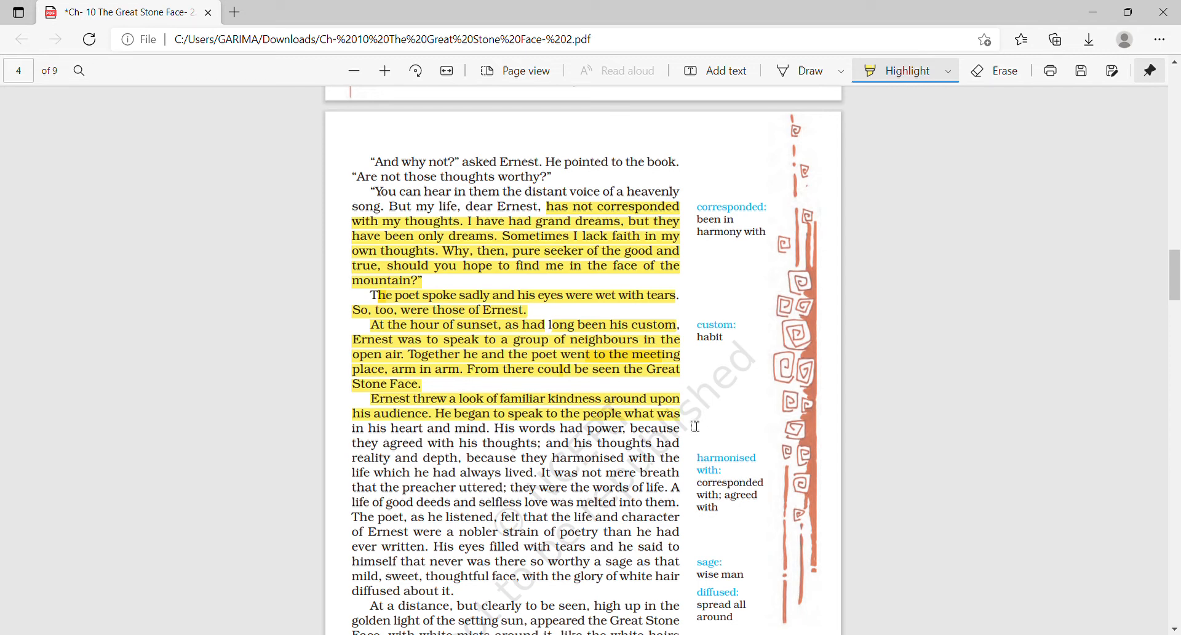
pyautogui.moveTo(695, 426); pyautogui.dragTo(699, 442)
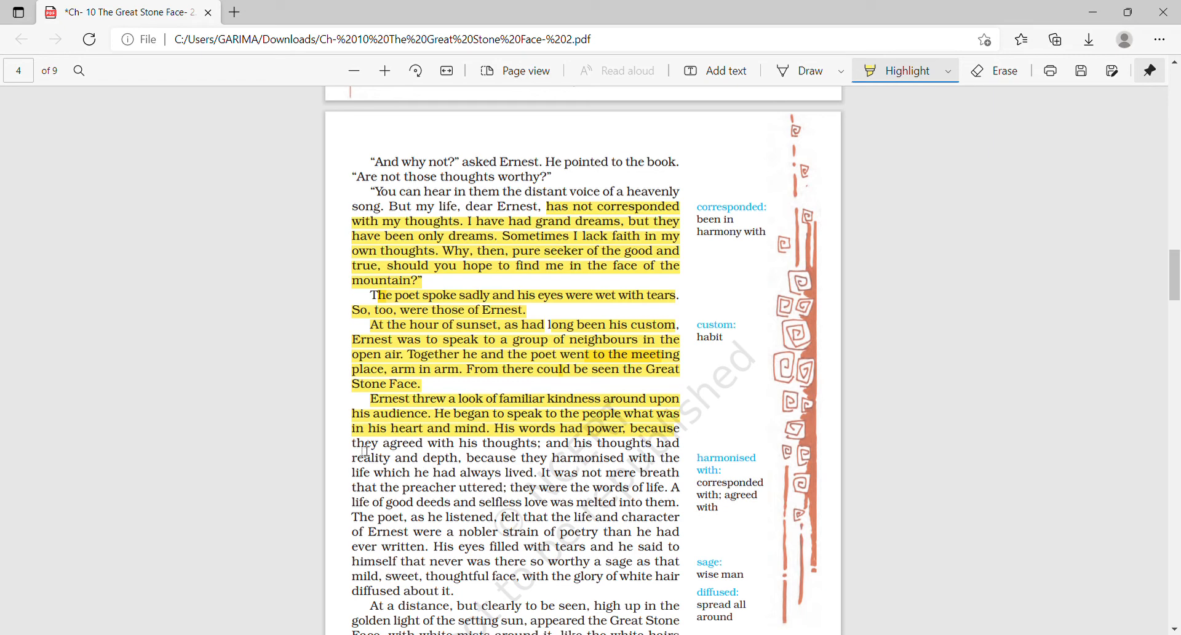
pyautogui.moveTo(353, 444); pyautogui.dragTo(567, 449)
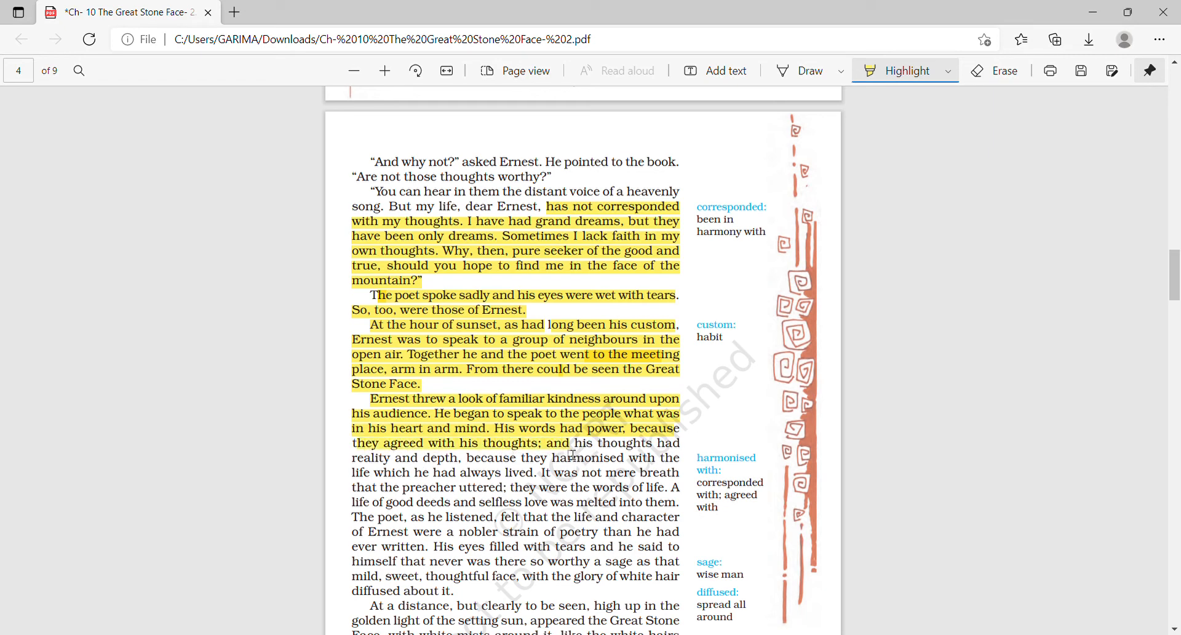
pyautogui.moveTo(573, 448); pyautogui.dragTo(651, 459)
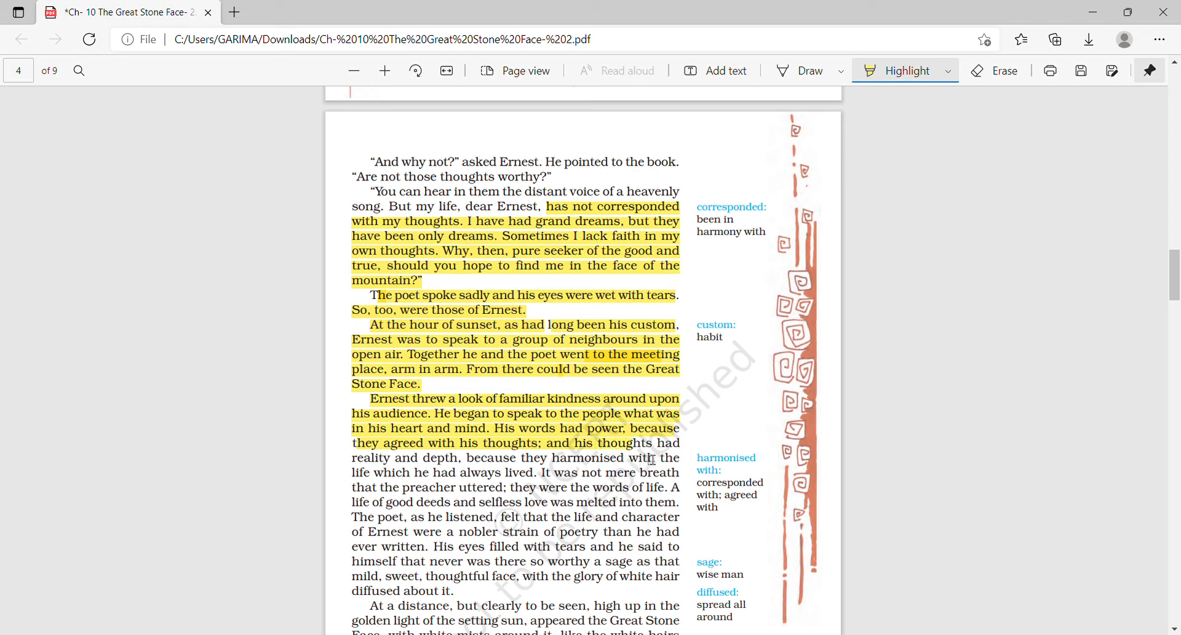
pyautogui.moveTo(651, 459); pyautogui.dragTo(644, 473)
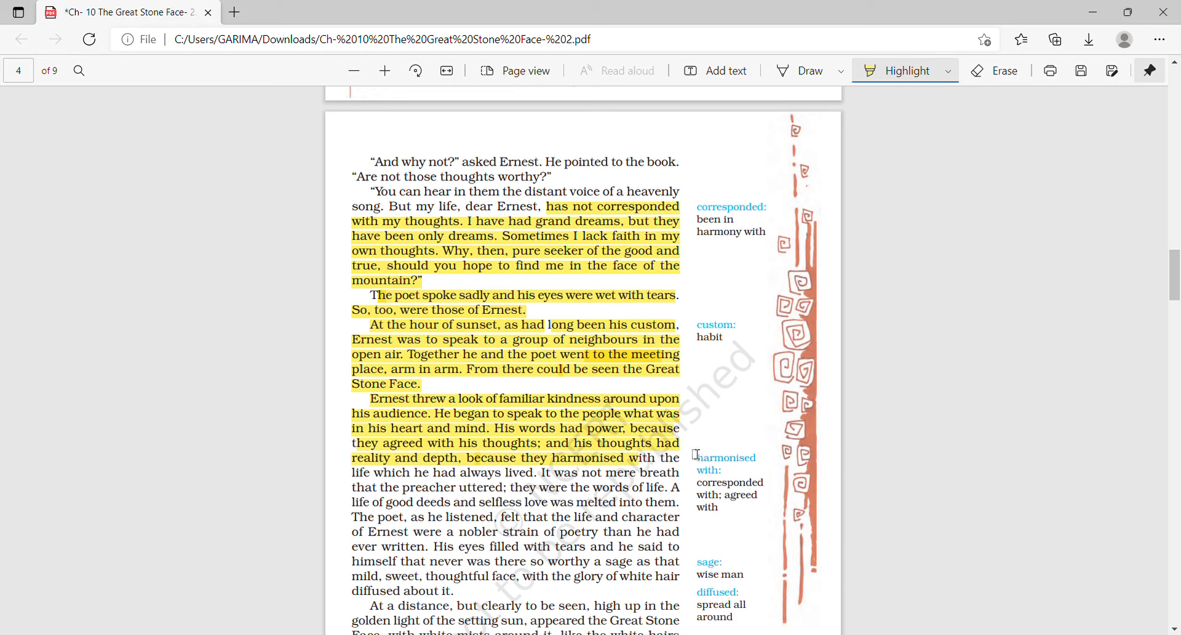
pyautogui.moveTo(656, 465); pyautogui.dragTo(388, 487)
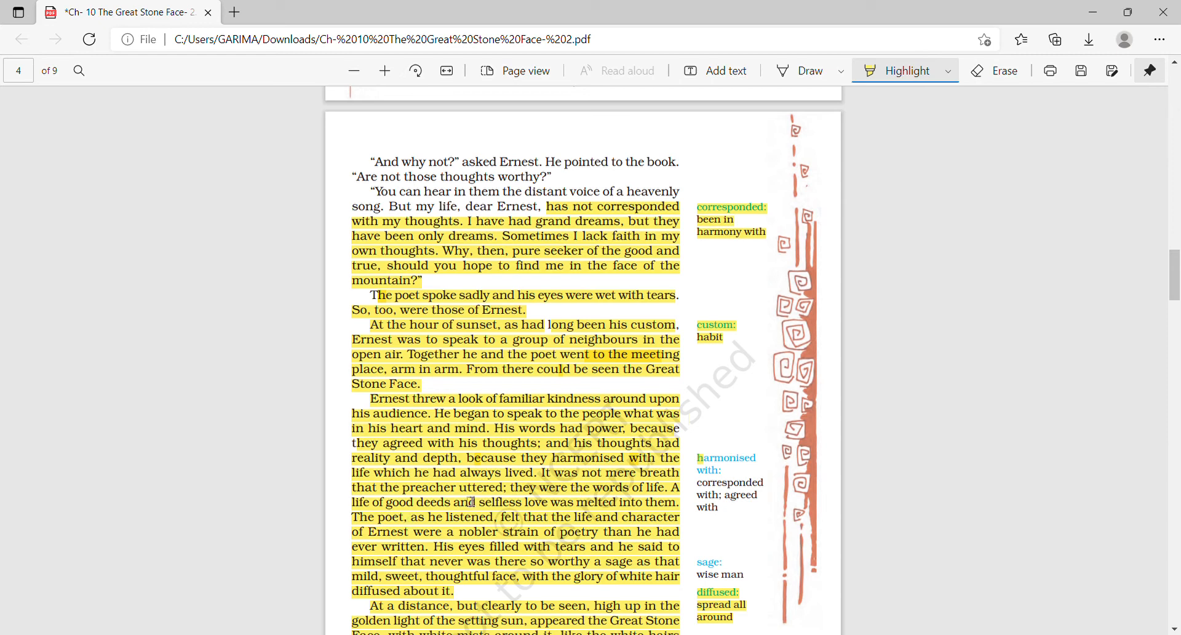
# - Erase the stray highlights below 'Stone Face.' on the 'Ernest threw' and lower paragraphs, then reselect Highlight
pyautogui.click(978, 72)
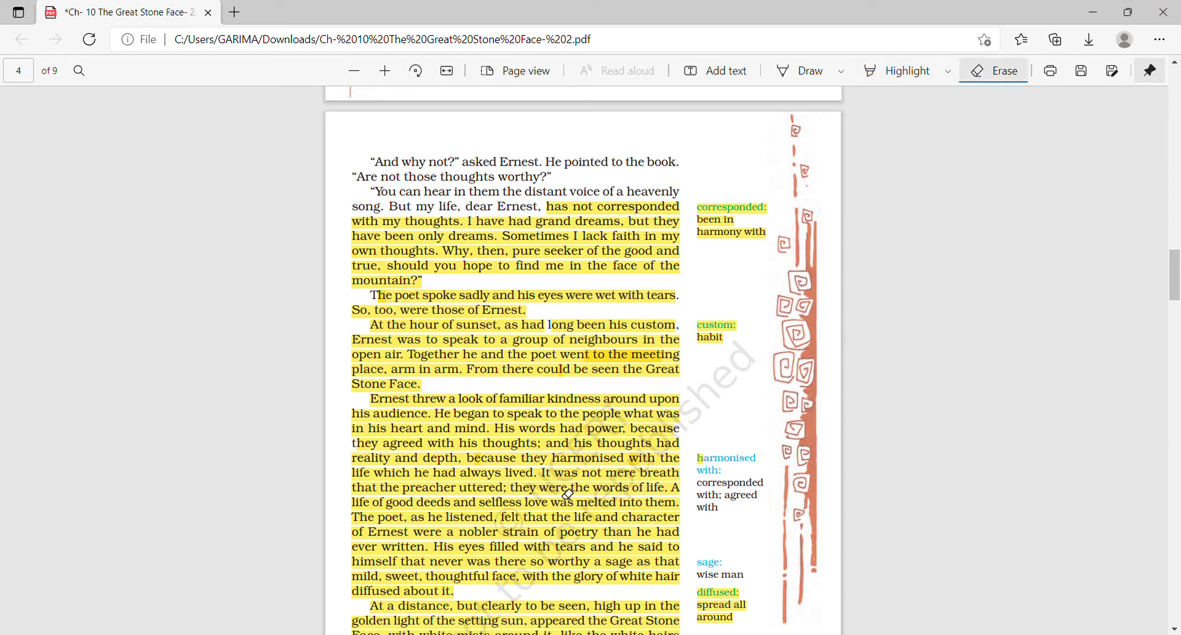
pyautogui.click(585, 561)
pyautogui.click(590, 450)
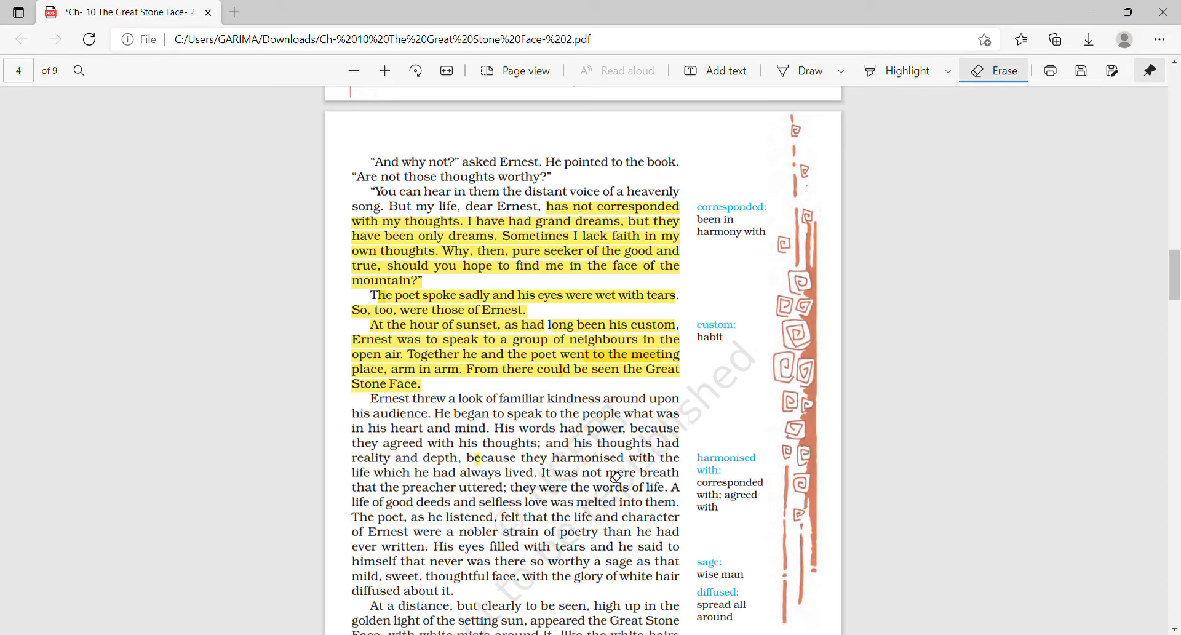
pyautogui.click(891, 71)
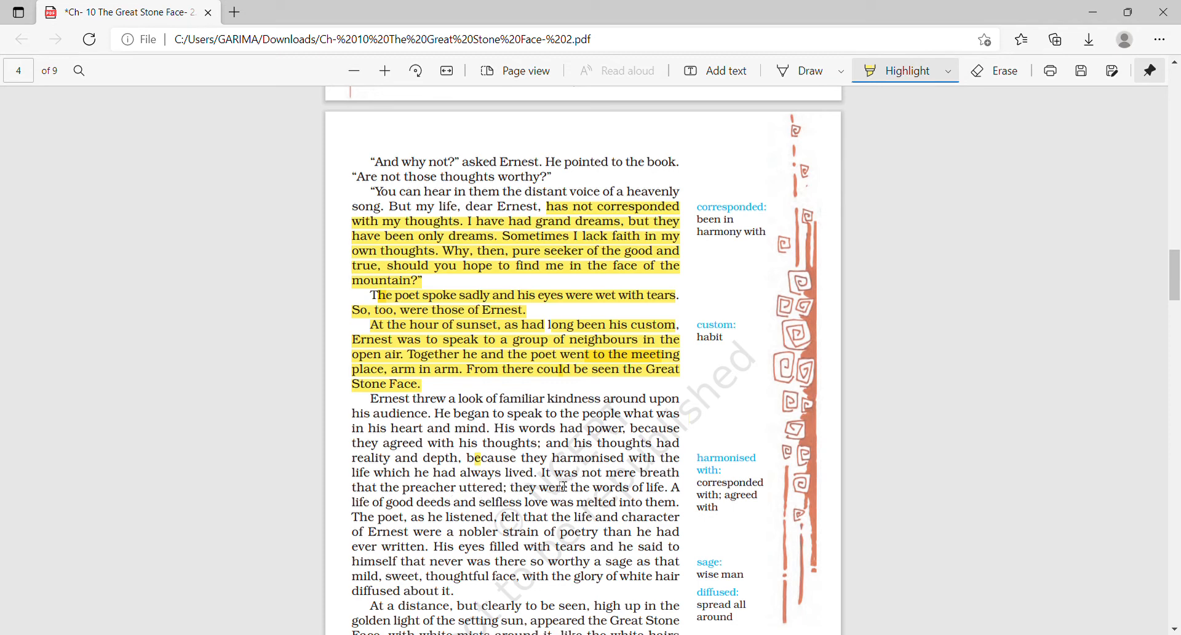
# - Highlight 'It was not mere breath' through 'words of life.' and the 'life of good deeds' line, undoing one spill
pyautogui.moveTo(555, 472); pyautogui.dragTo(658, 506)
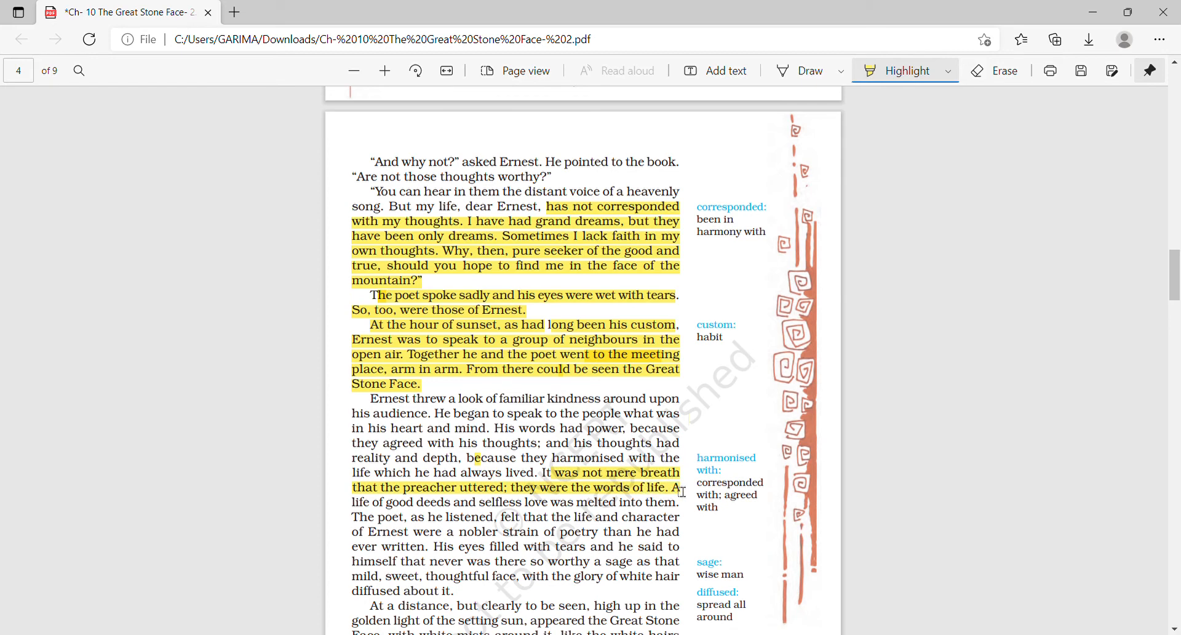
pyautogui.hotkey('ctrl', 'z')
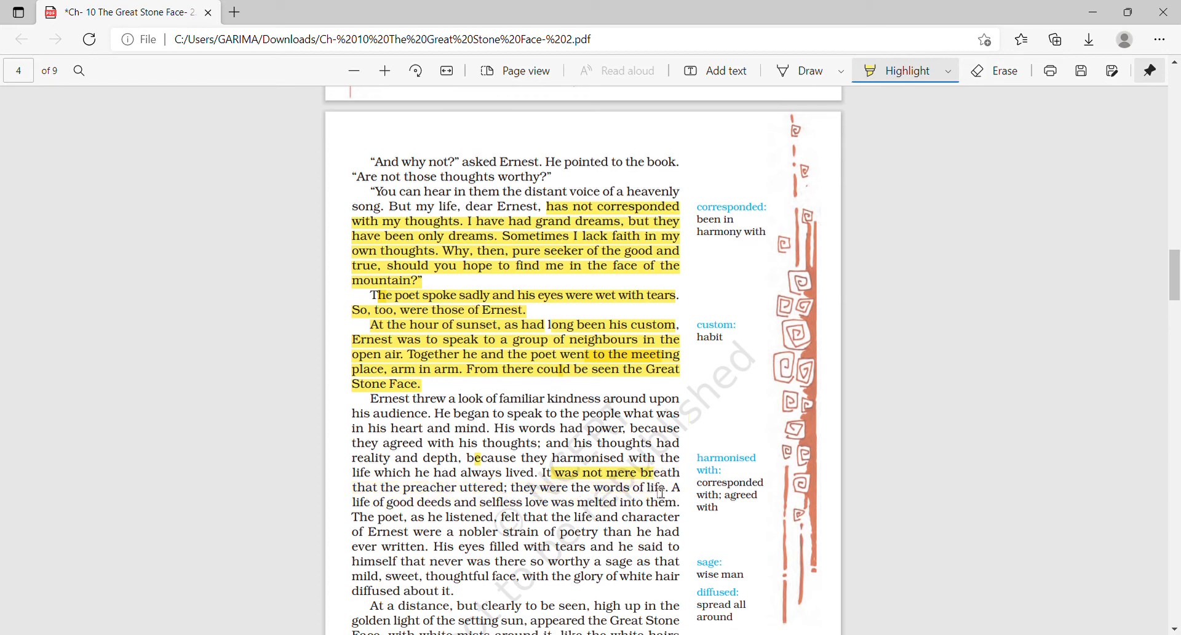
pyautogui.moveTo(553, 473); pyautogui.dragTo(667, 488)
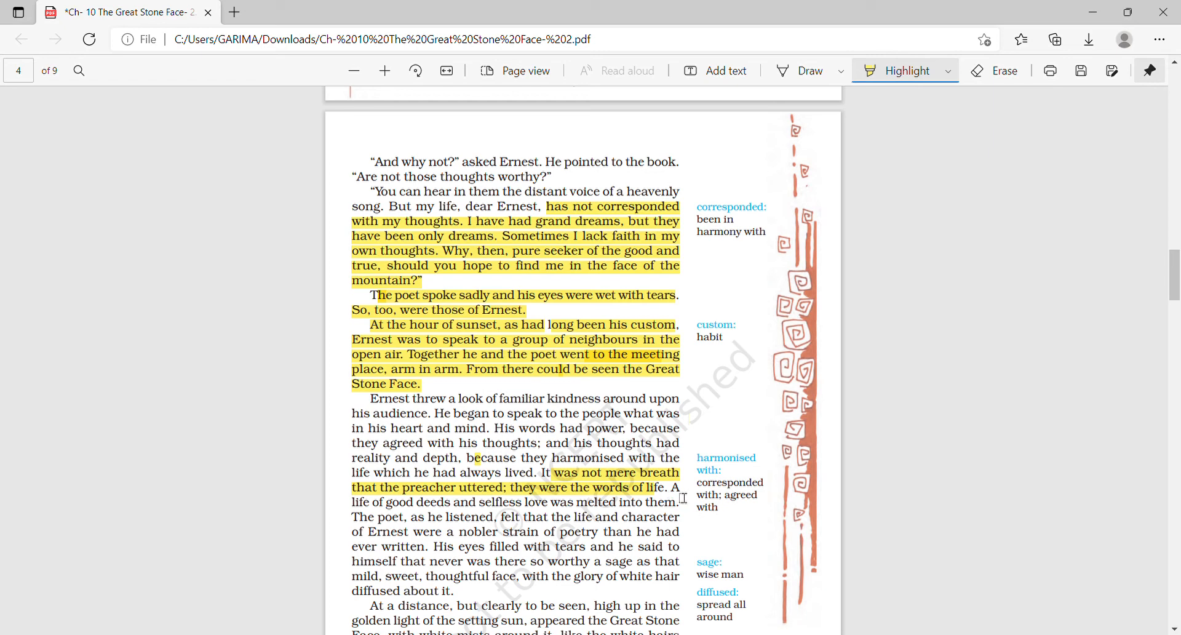
pyautogui.moveTo(676, 489); pyautogui.dragTo(683, 504)
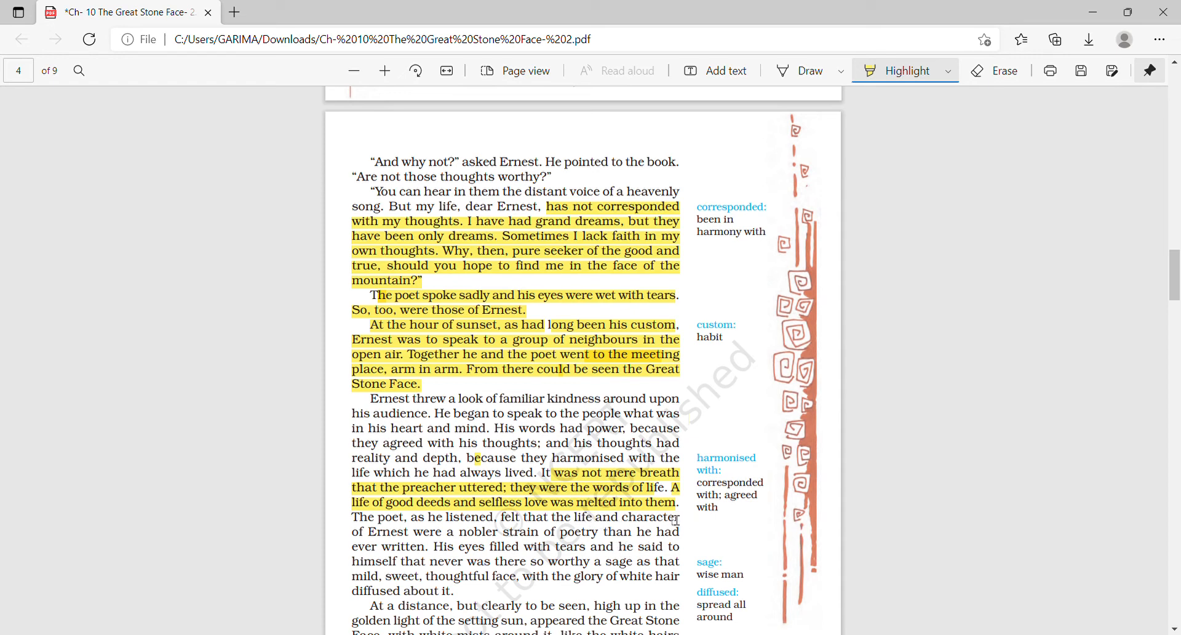
# - Highlight 'The poet, as he listened' lines through 'strain of poetry' ending exactly at 'ever written.'
pyautogui.moveTo(687, 519); pyautogui.dragTo(438, 527)
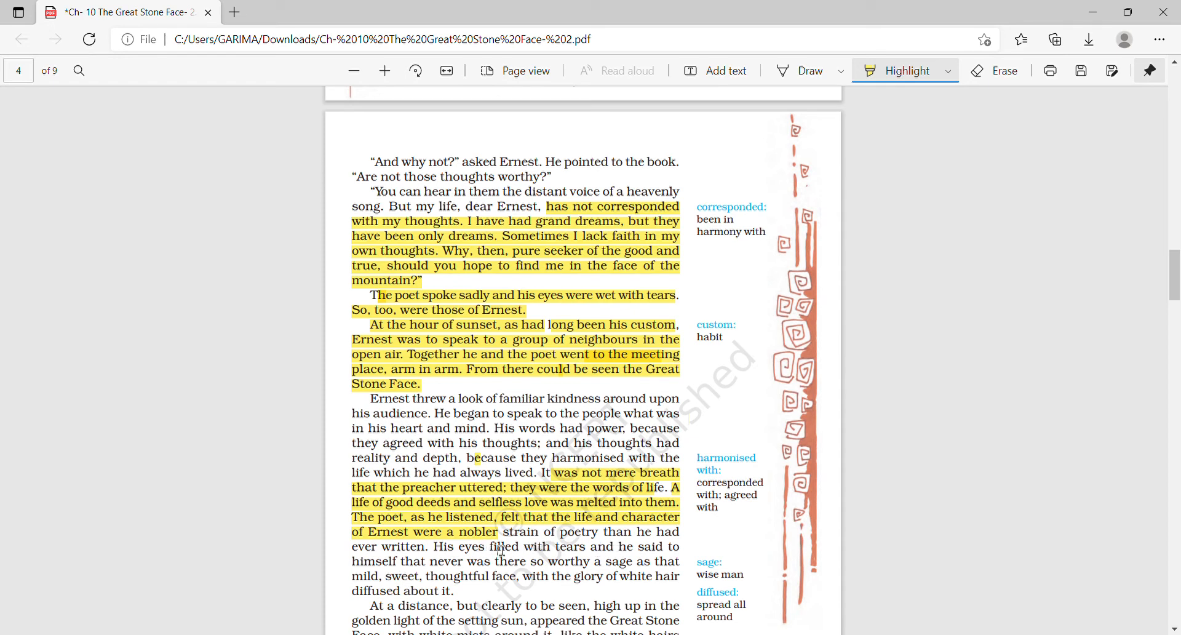
pyautogui.moveTo(503, 534); pyautogui.dragTo(658, 548)
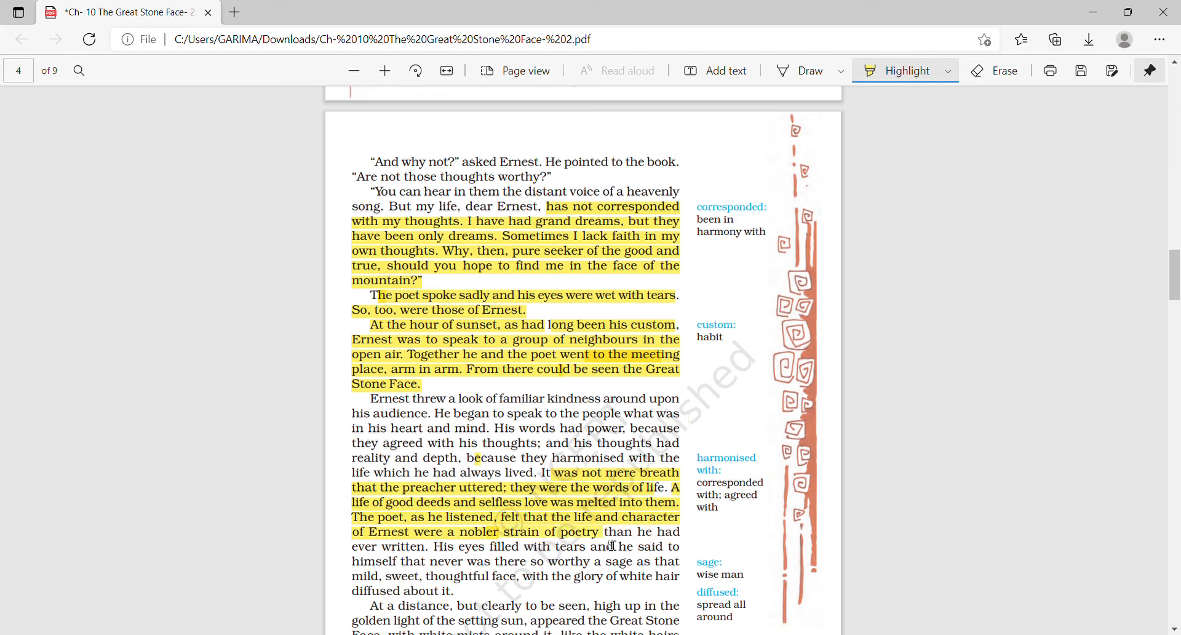
pyautogui.moveTo(657, 548); pyautogui.dragTo(612, 544)
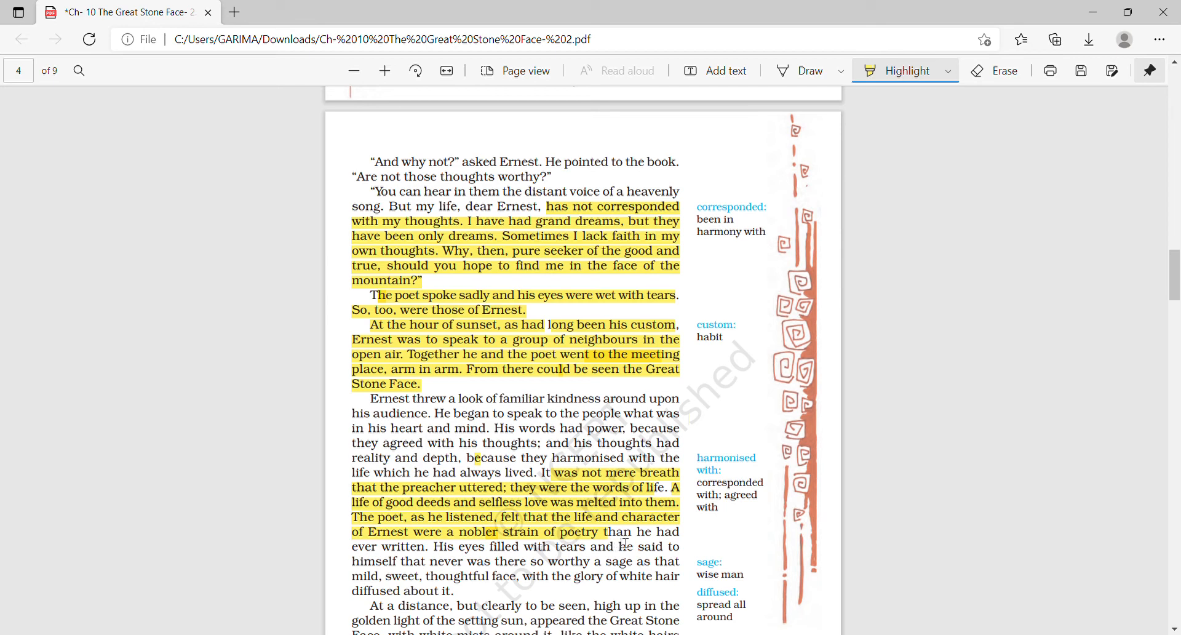
pyautogui.moveTo(645, 544)
pyautogui.mouseDown()
pyautogui.moveTo(443, 552)
pyautogui.moveTo(604, 560)
pyautogui.mouseUp()
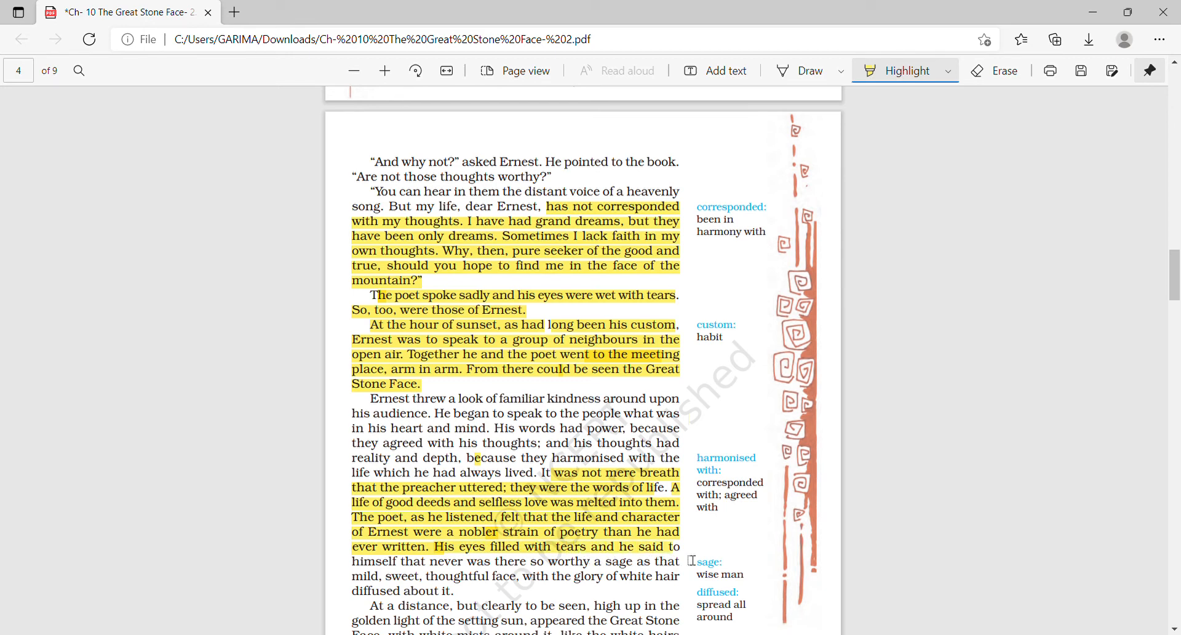
pyautogui.moveTo(691, 561)
pyautogui.mouseDown()
pyautogui.moveTo(741, 434)
pyautogui.moveTo(660, 535)
pyautogui.mouseUp()
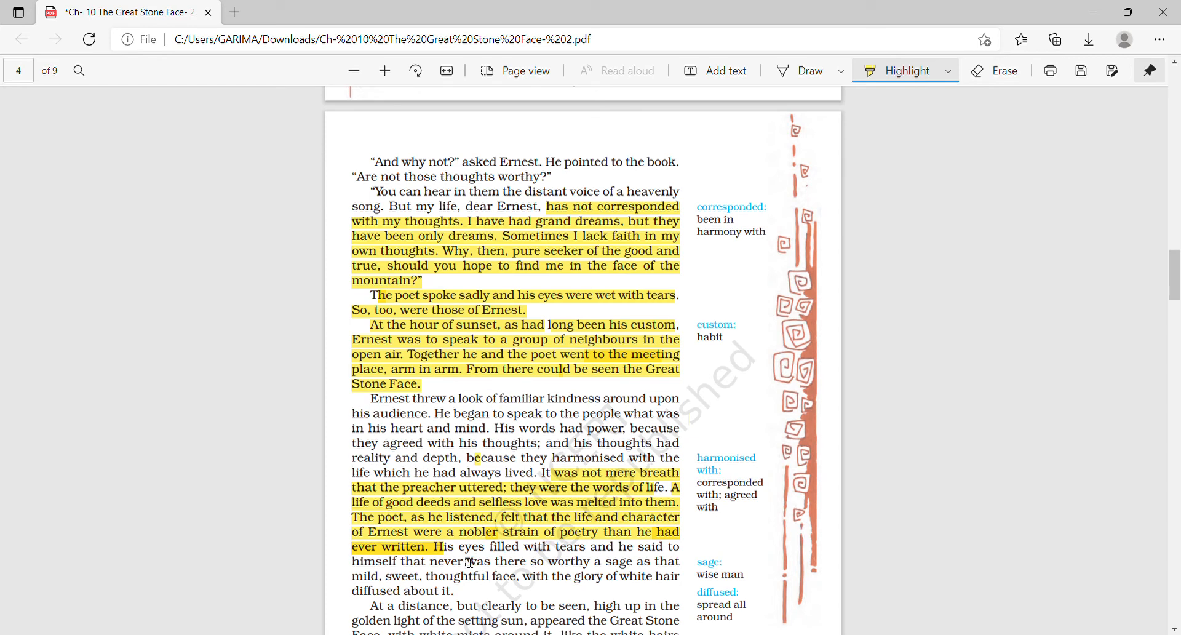
# - Highlight 'His eyes filled with tears', 'glory of white hair', 'diffused about it.' and the start of 'At a distance'
pyautogui.moveTo(437, 546); pyautogui.dragTo(638, 571)
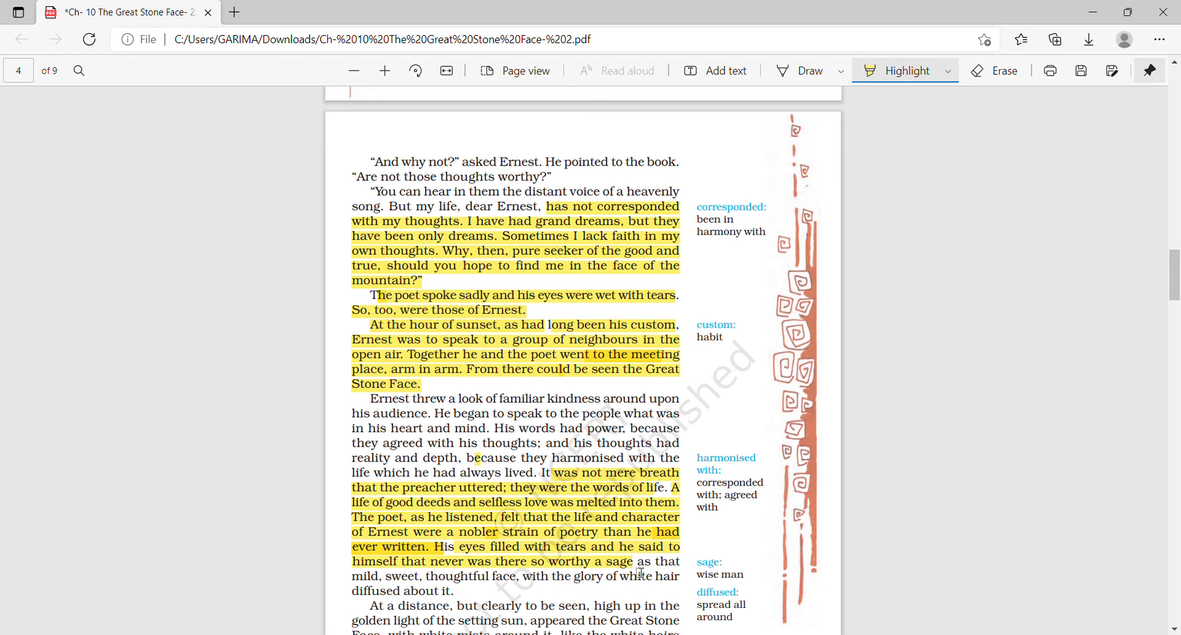
pyautogui.moveTo(640, 574); pyautogui.dragTo(684, 583)
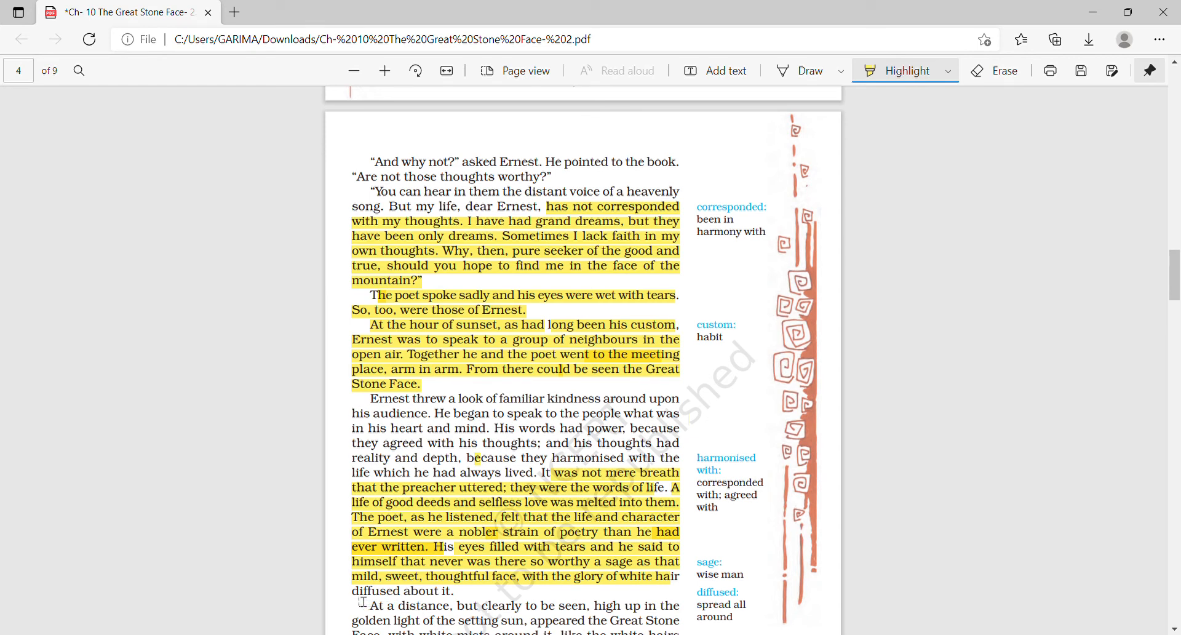
pyautogui.moveTo(353, 591); pyautogui.dragTo(454, 591)
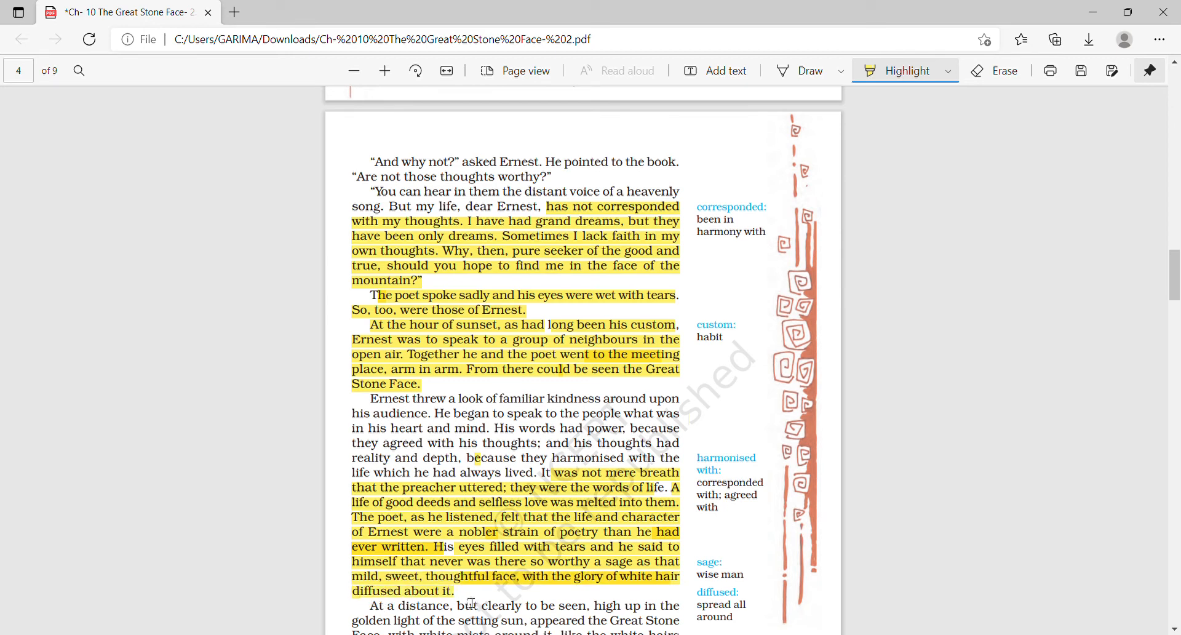
pyautogui.moveTo(371, 606); pyautogui.dragTo(475, 605)
pyautogui.scroll(-4, 475, 605)
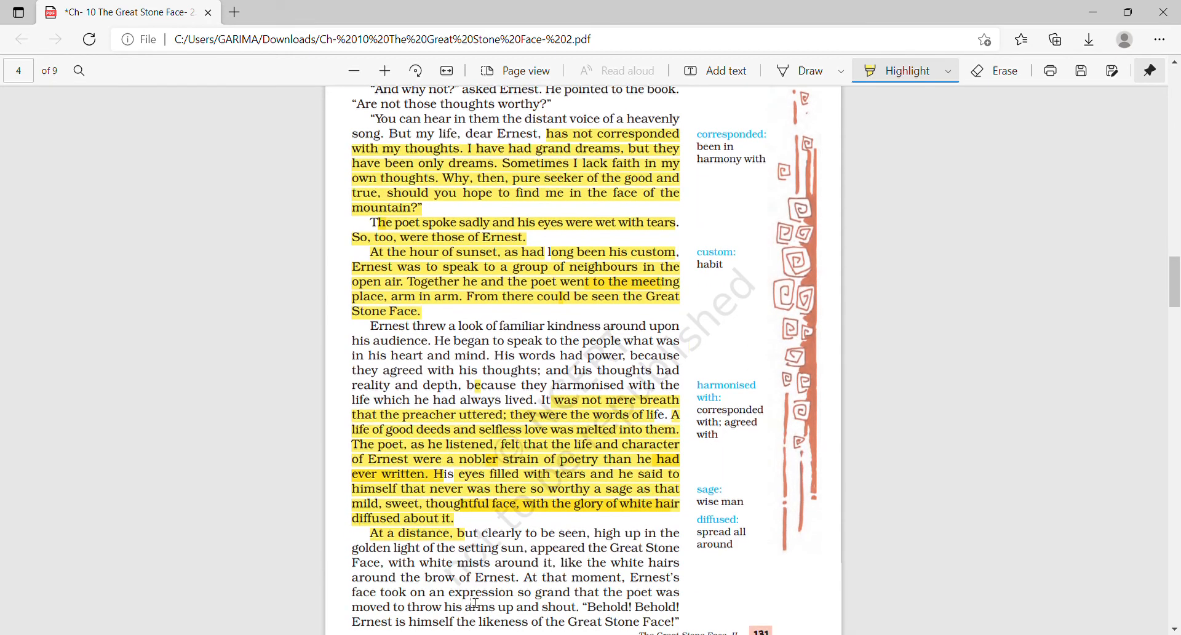
pyautogui.scroll(-4, 475, 605)
pyautogui.scroll(-2, 475, 604)
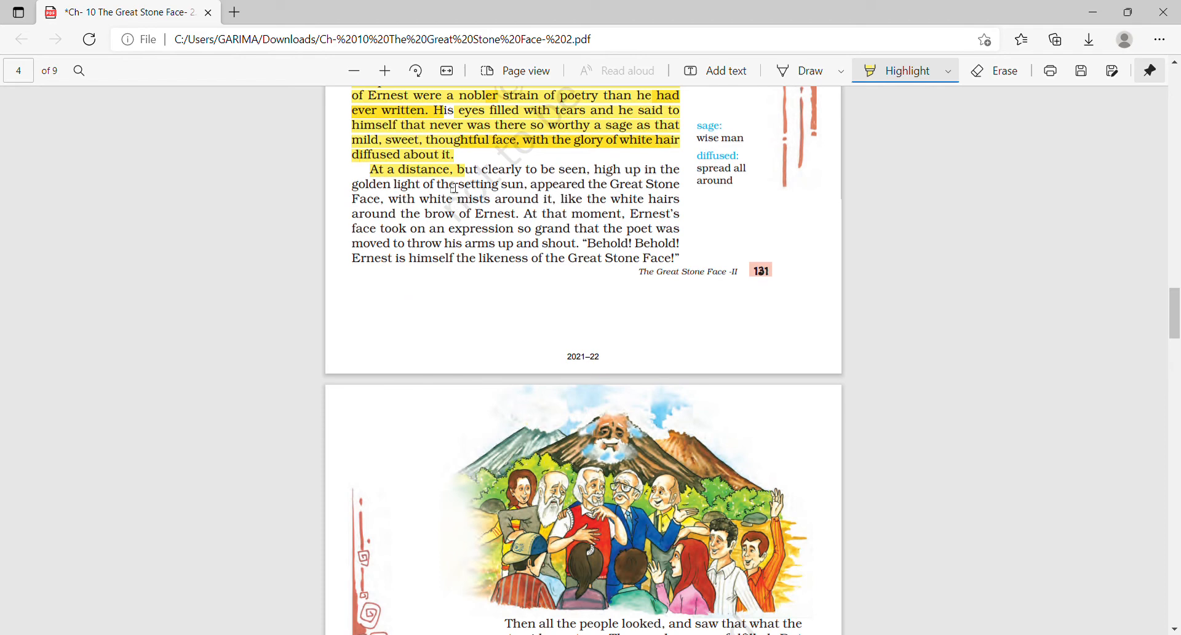
# - Highlight through 'clearly to be seen', 'white mists around it', 'At that moment,' and the 'Ernest's face' line
pyautogui.moveTo(458, 169)
pyautogui.mouseDown()
pyautogui.moveTo(574, 170)
pyautogui.moveTo(644, 191)
pyautogui.mouseUp()
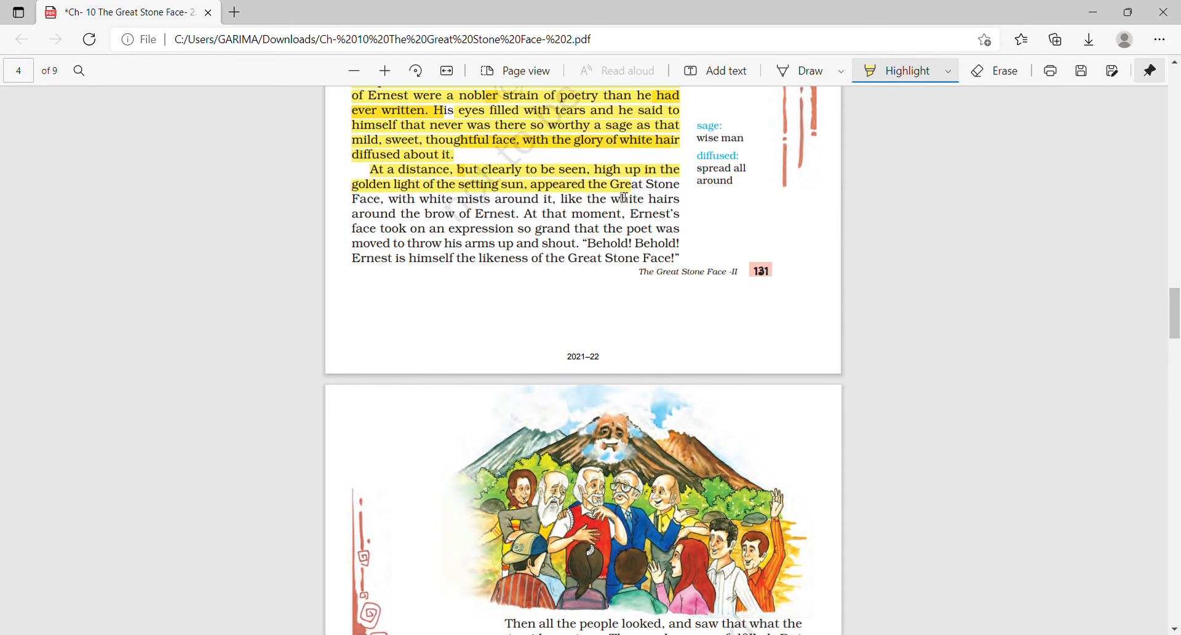
pyautogui.moveTo(625, 198)
pyautogui.mouseDown()
pyautogui.moveTo(665, 201)
pyautogui.moveTo(585, 198)
pyautogui.mouseUp()
pyautogui.click(535, 195)
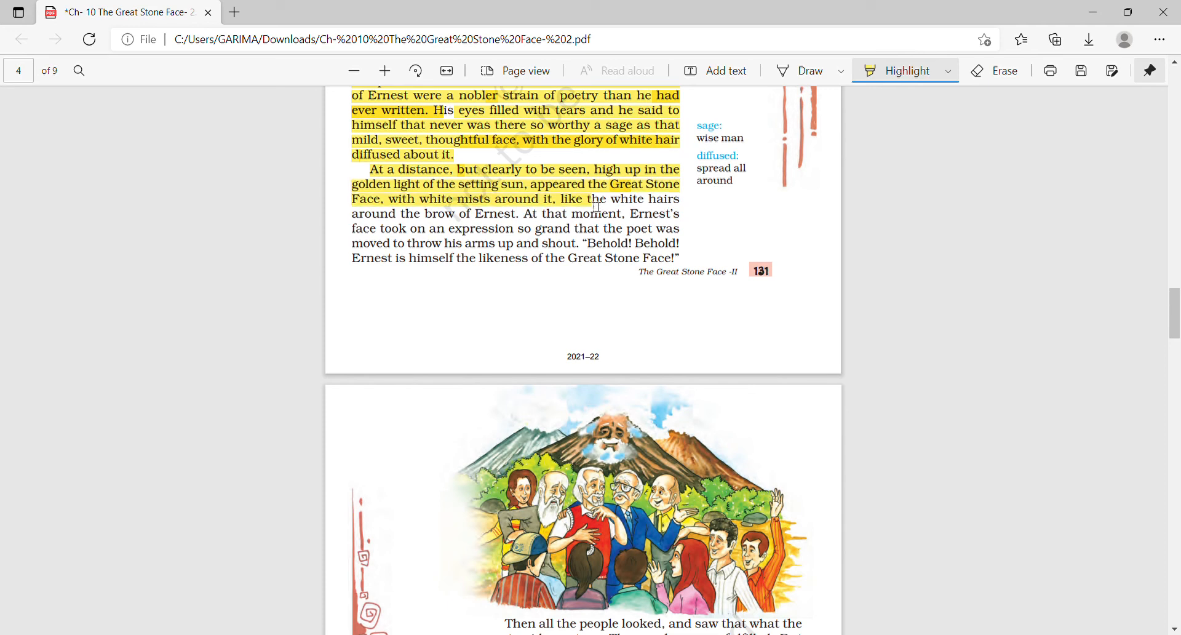
pyautogui.moveTo(597, 202); pyautogui.dragTo(626, 219)
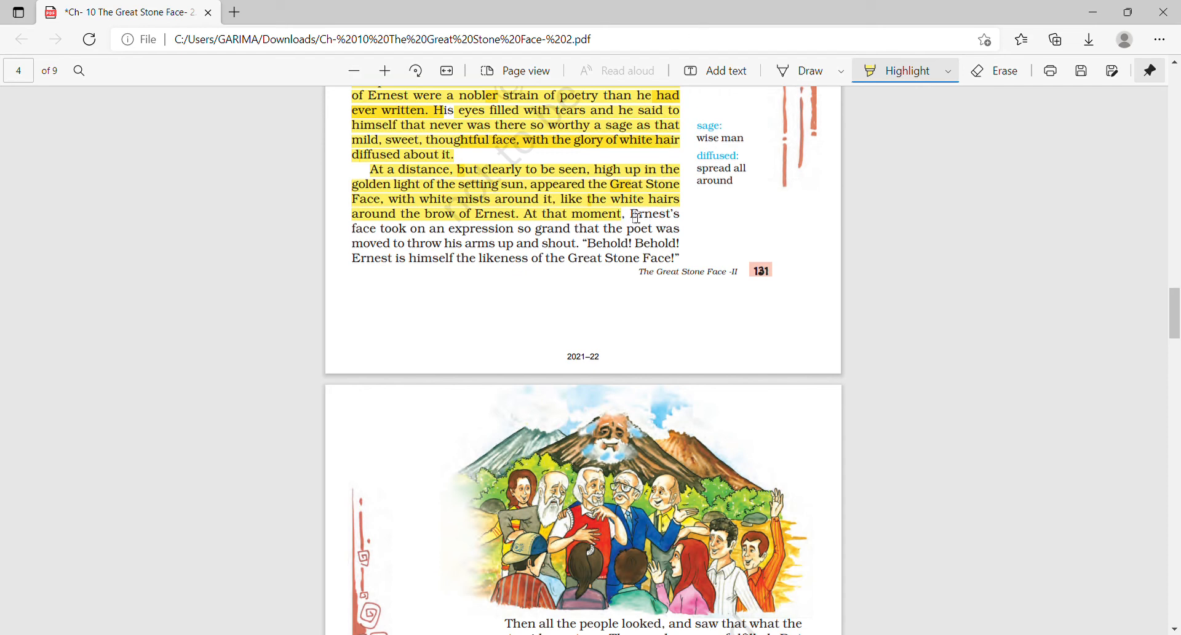
pyautogui.moveTo(631, 214); pyautogui.dragTo(667, 232)
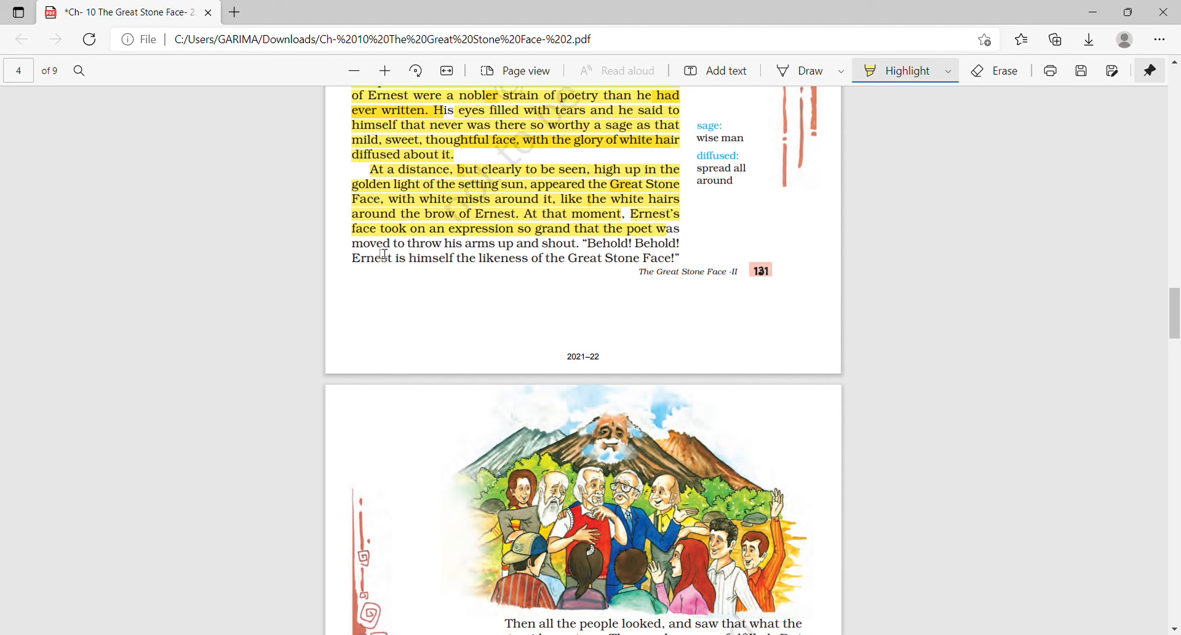
# - Highlight 'moved to throw his arms up and shout.', 'Behold! Behold!' and the closing line ending 'Great Stone Face!'
pyautogui.moveTo(354, 244)
pyautogui.mouseDown()
pyautogui.moveTo(434, 257)
pyautogui.moveTo(519, 248)
pyautogui.mouseUp()
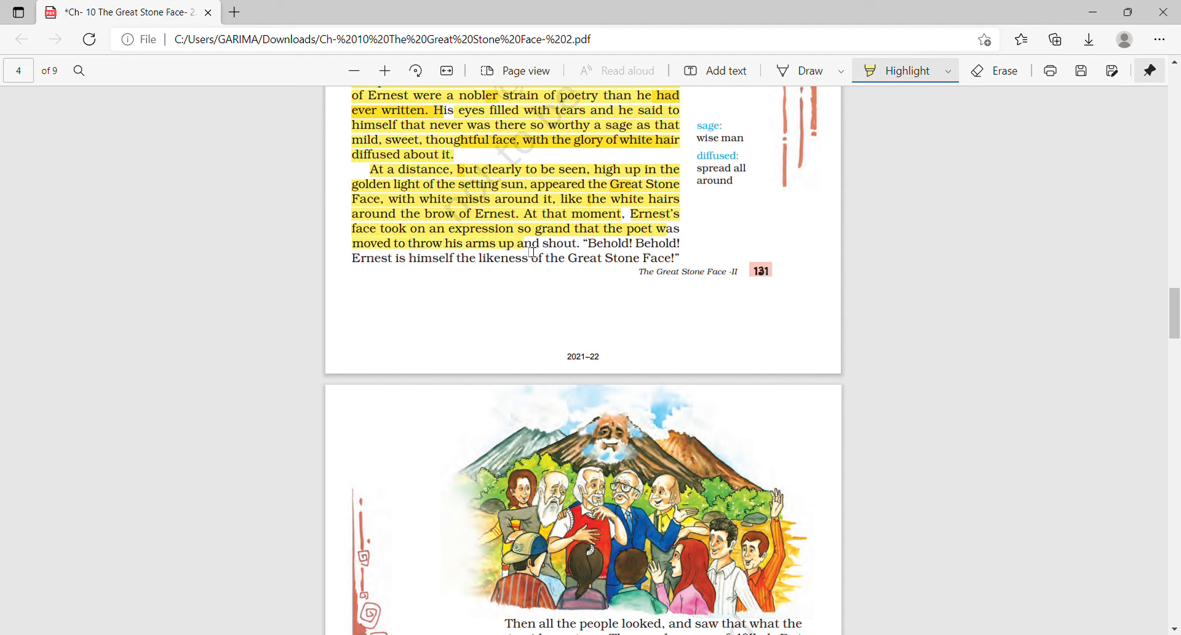
pyautogui.moveTo(519, 248); pyautogui.dragTo(582, 248)
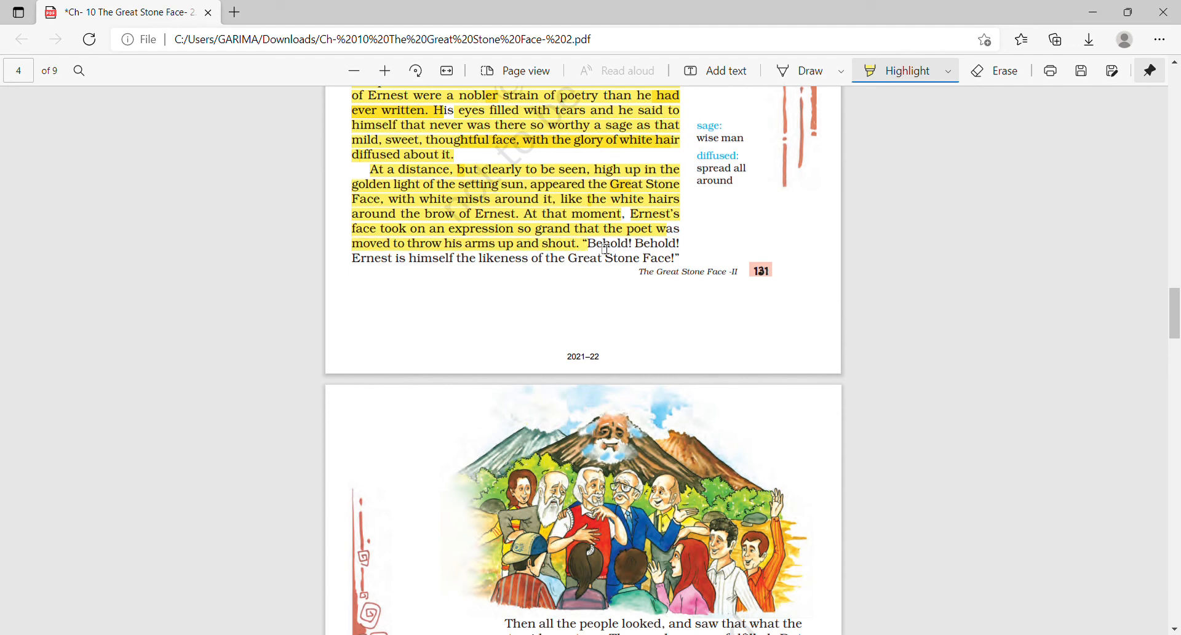
pyautogui.moveTo(587, 246); pyautogui.dragTo(687, 248)
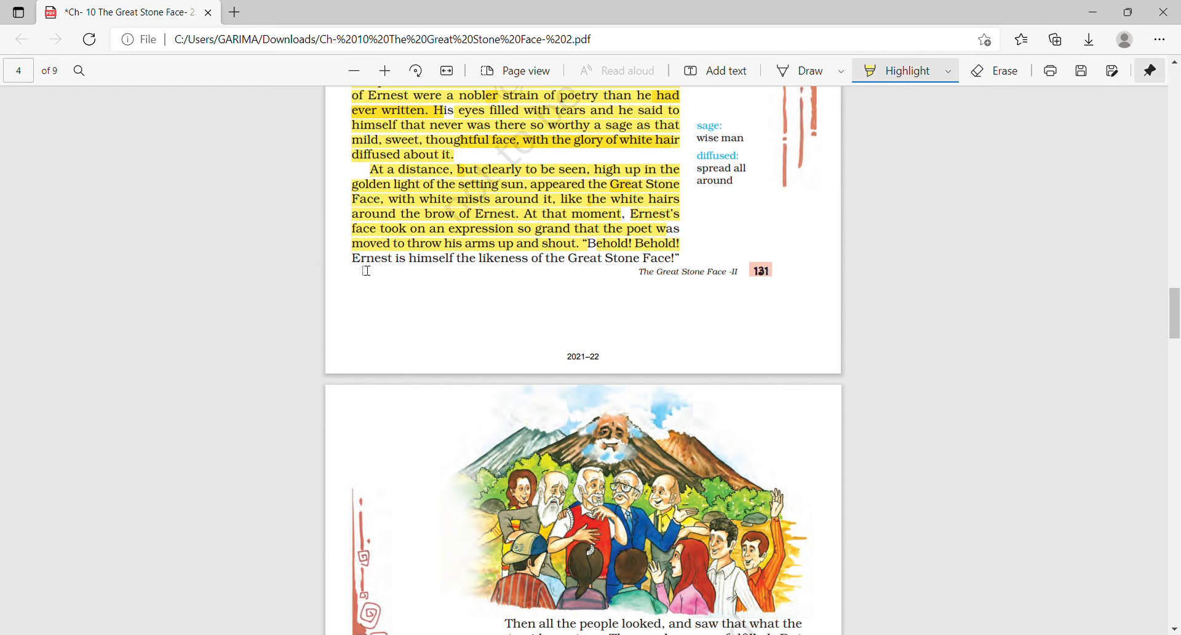
pyautogui.moveTo(353, 259); pyautogui.dragTo(694, 265)
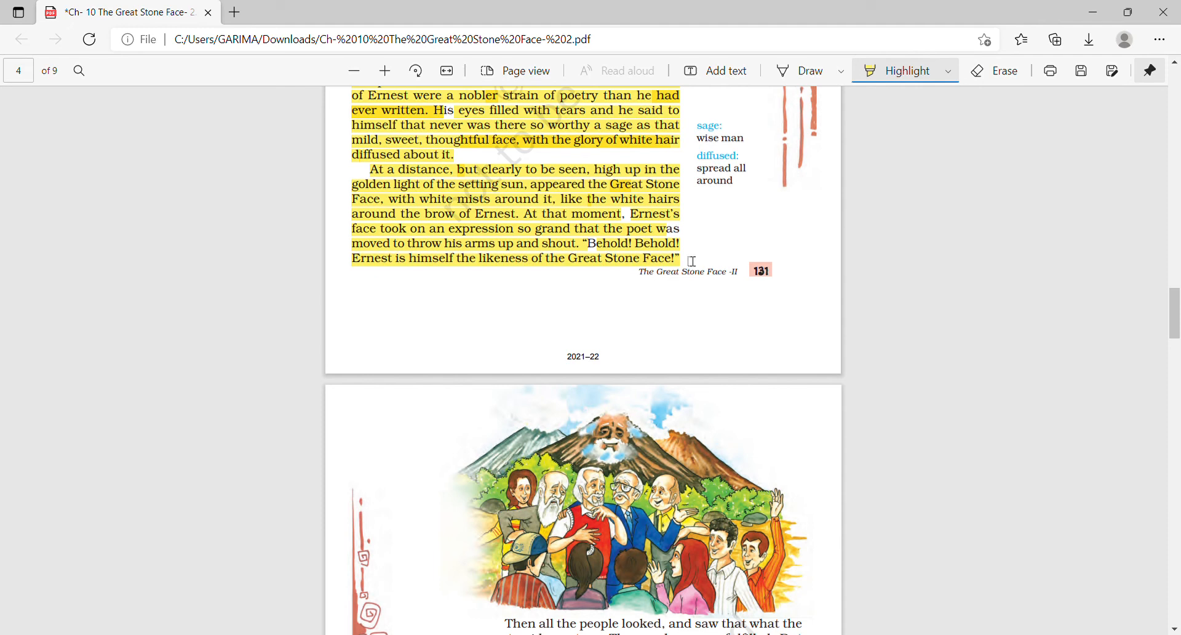
pyautogui.scroll(-3, 692, 261)
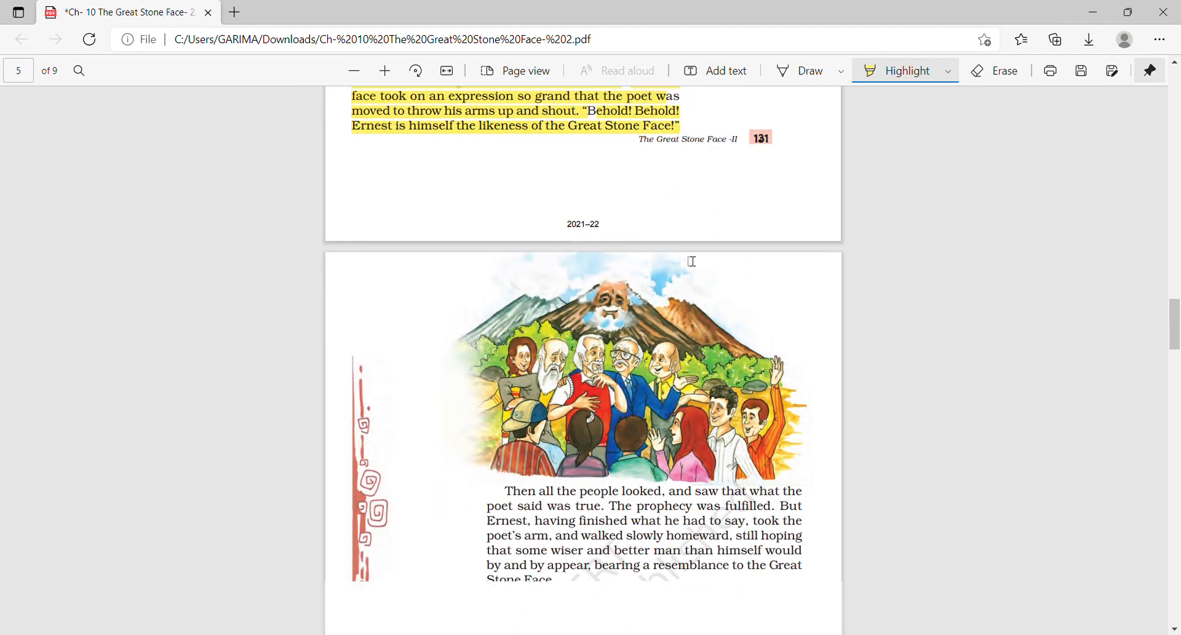
pyautogui.scroll(-2, 691, 261)
pyautogui.scroll(-2, 692, 261)
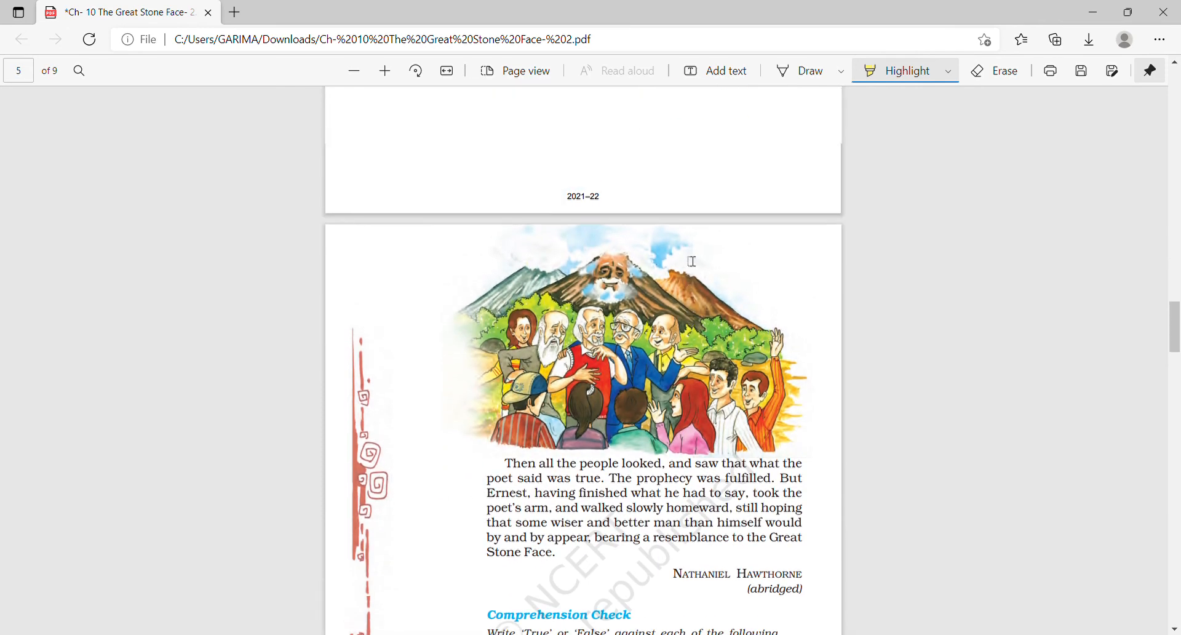
pyautogui.scroll(2, 692, 262)
pyautogui.scroll(2, 691, 261)
pyautogui.scroll(-2, 692, 262)
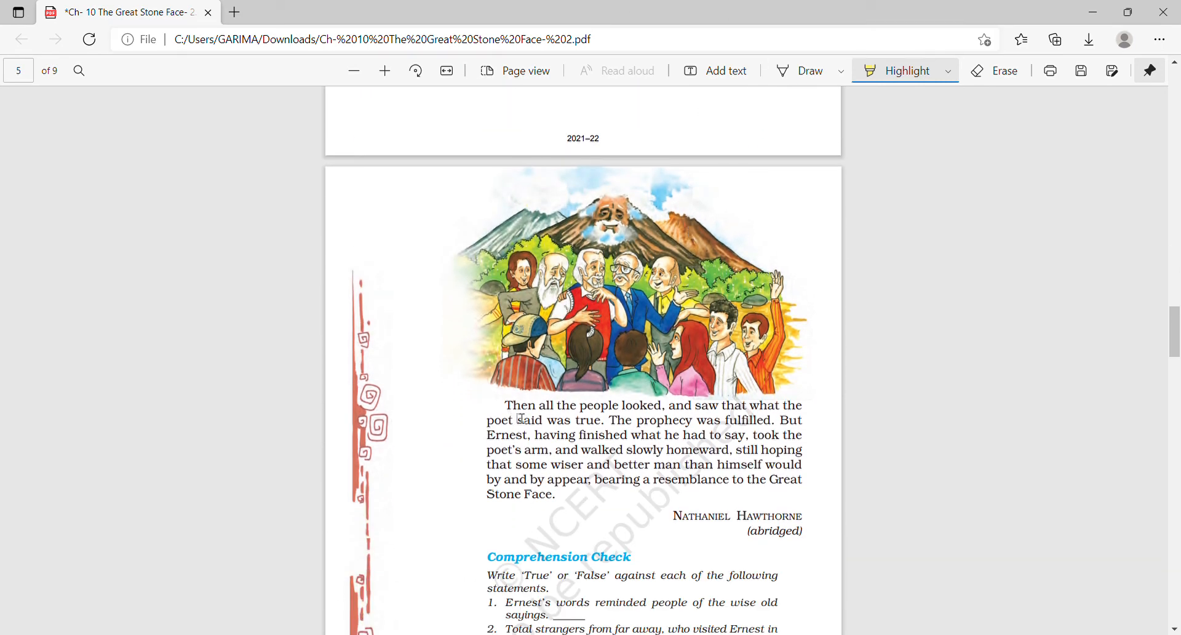
# - Highlight 'Then all the people looked' through 'was fulfilled.' and 'But Ernest, having finished what he had to say'
pyautogui.moveTo(506, 406)
pyautogui.mouseDown()
pyautogui.moveTo(667, 405)
pyautogui.moveTo(711, 437)
pyautogui.mouseUp()
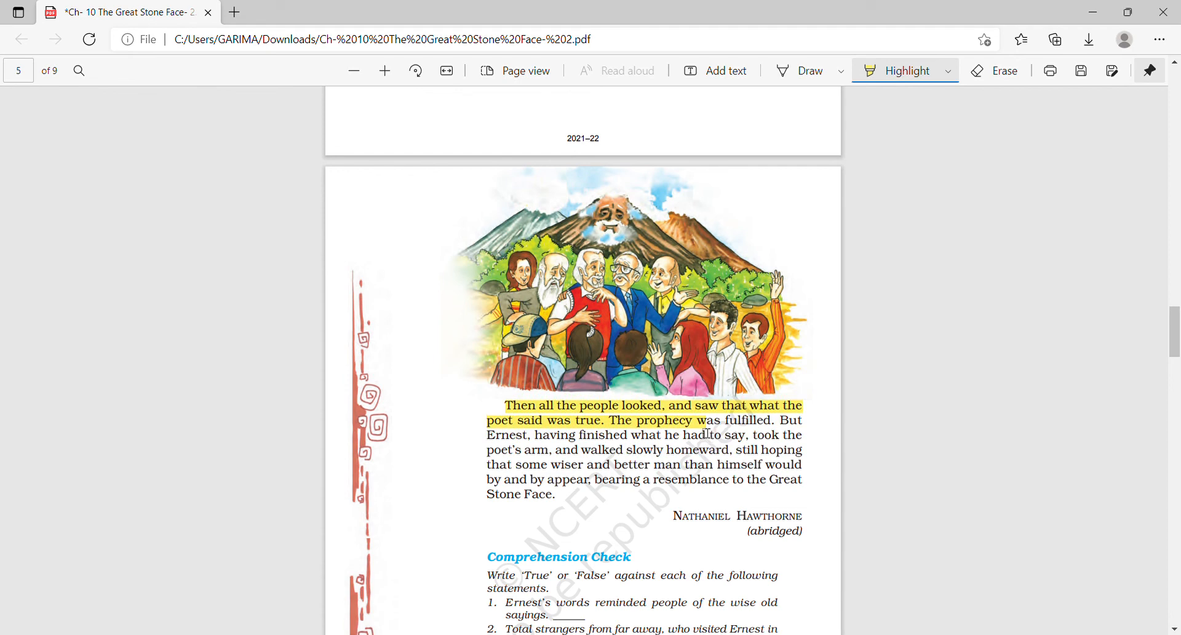
pyautogui.moveTo(725, 434); pyautogui.dragTo(778, 433)
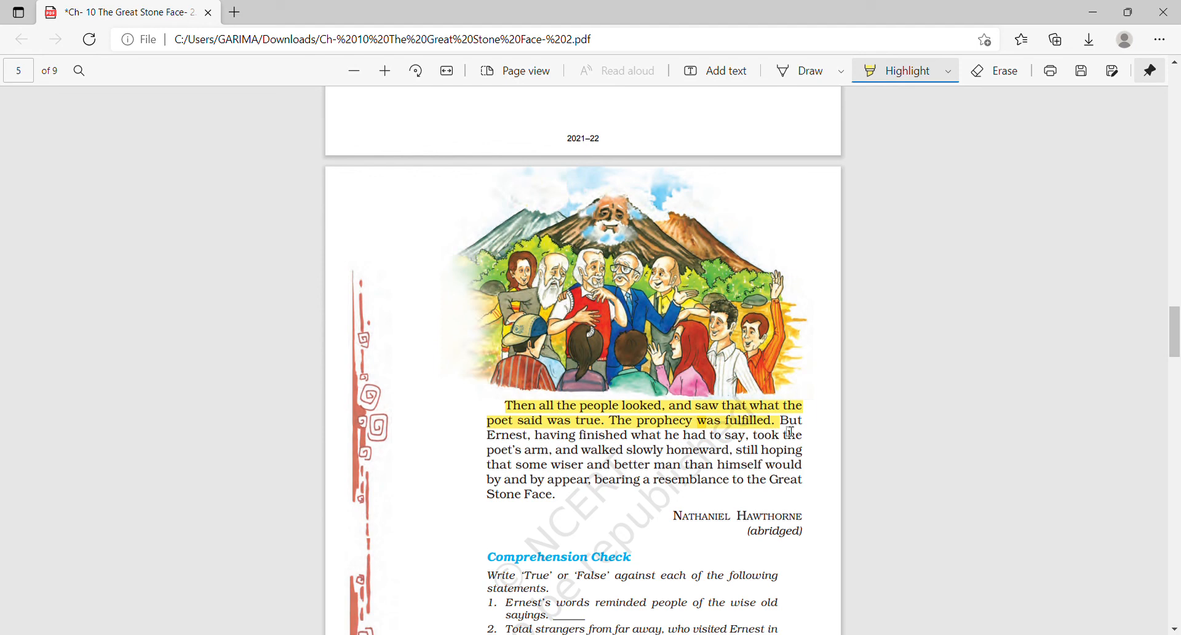
pyautogui.moveTo(780, 420); pyautogui.dragTo(808, 451)
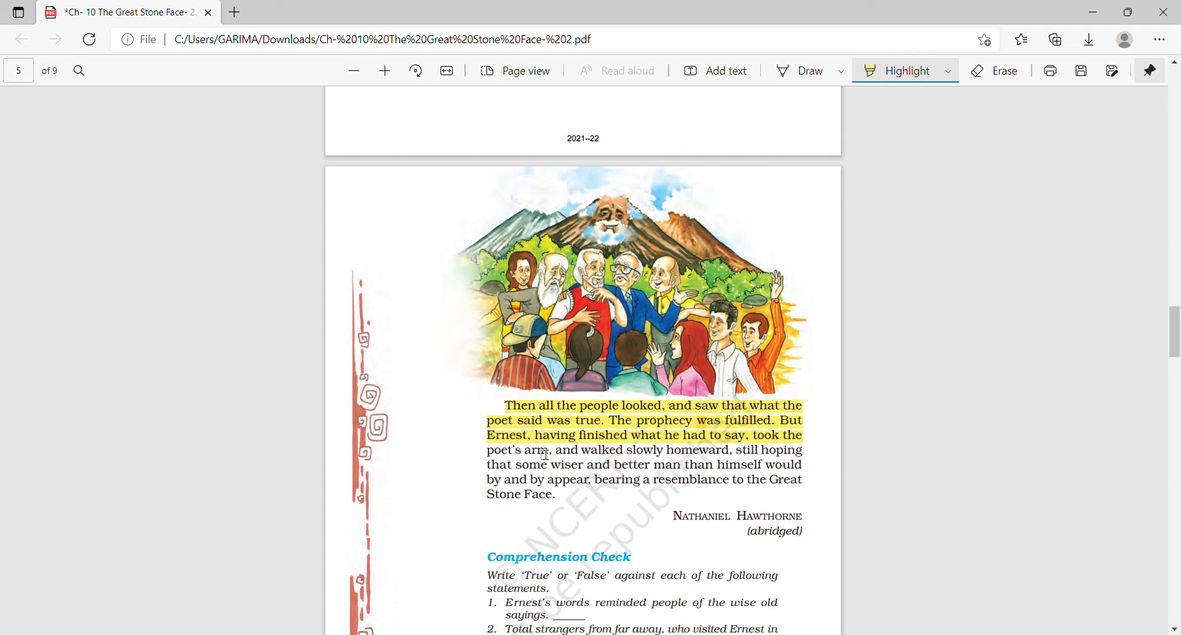
# - Highlight 'walked slowly homeward' through the final 'Stone Face.', undoing the stray highlight on the author's name
pyautogui.moveTo(489, 452); pyautogui.dragTo(739, 462)
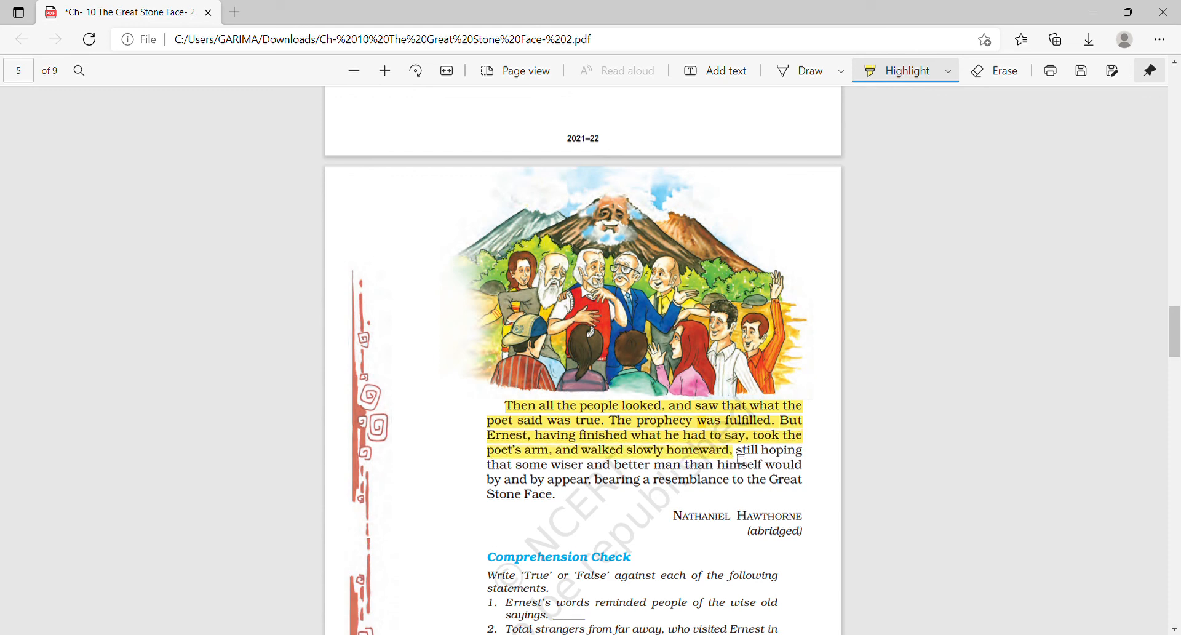
pyautogui.moveTo(739, 452); pyautogui.dragTo(790, 477)
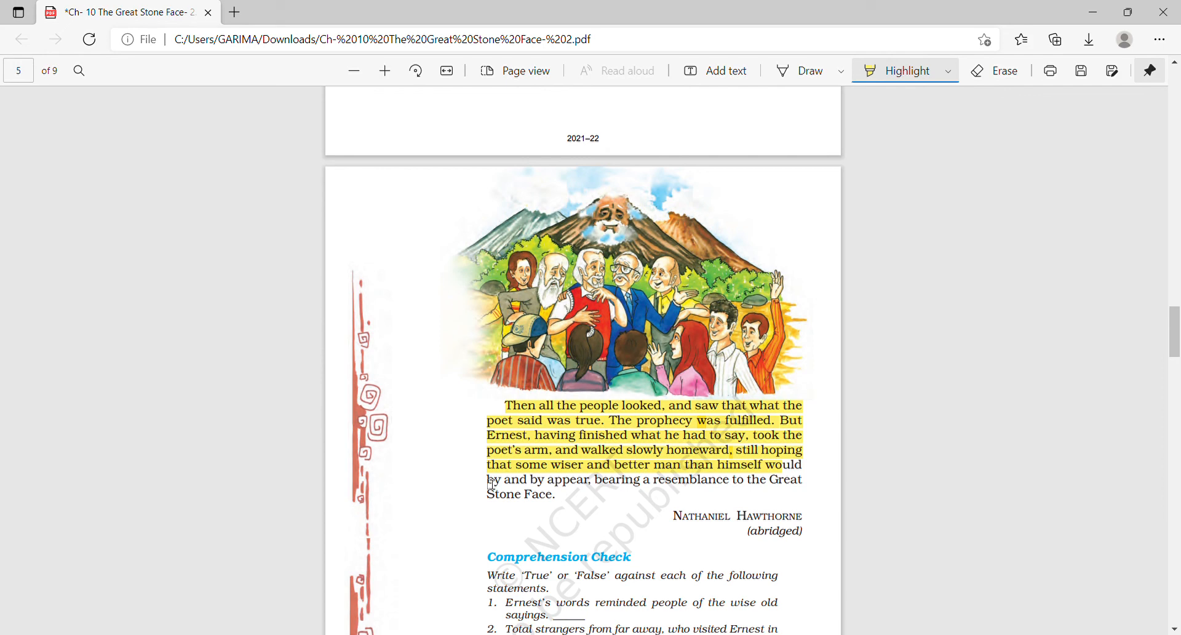
pyautogui.moveTo(490, 480)
pyautogui.mouseDown()
pyautogui.moveTo(592, 480)
pyautogui.moveTo(760, 506)
pyautogui.mouseUp()
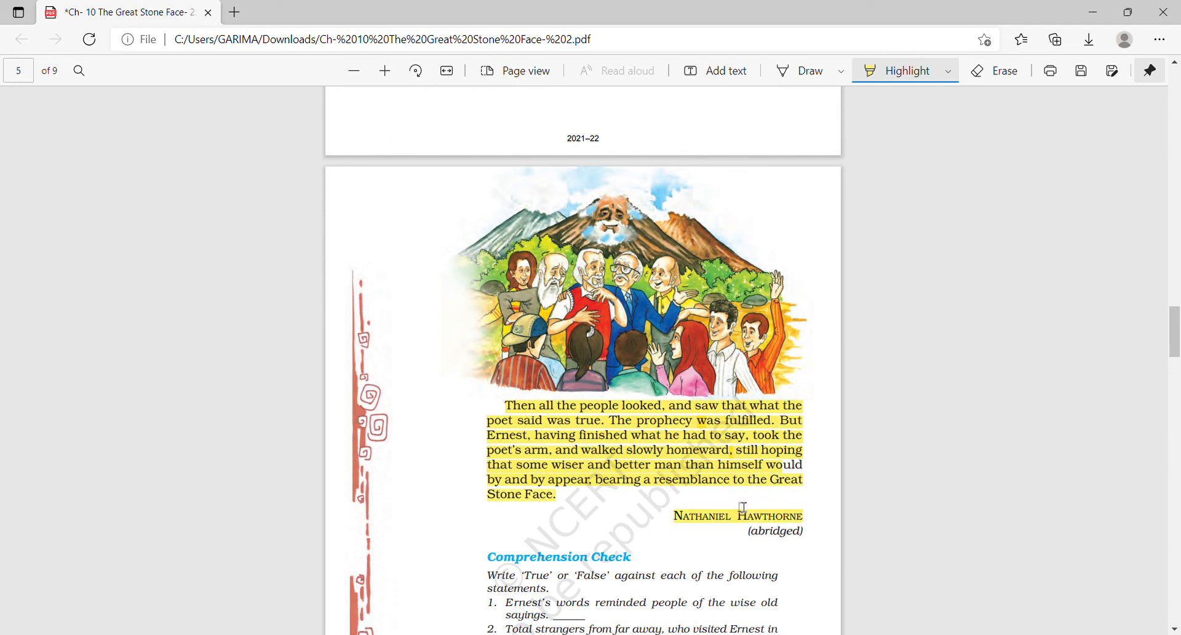
pyautogui.hotkey('ctrl', 'z')
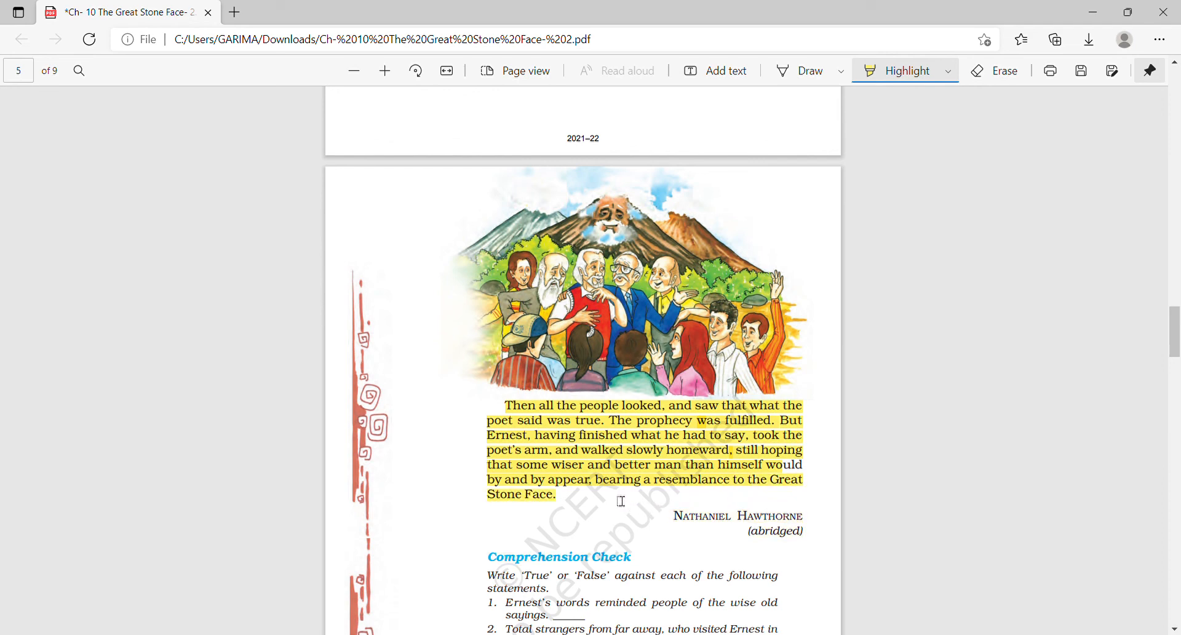